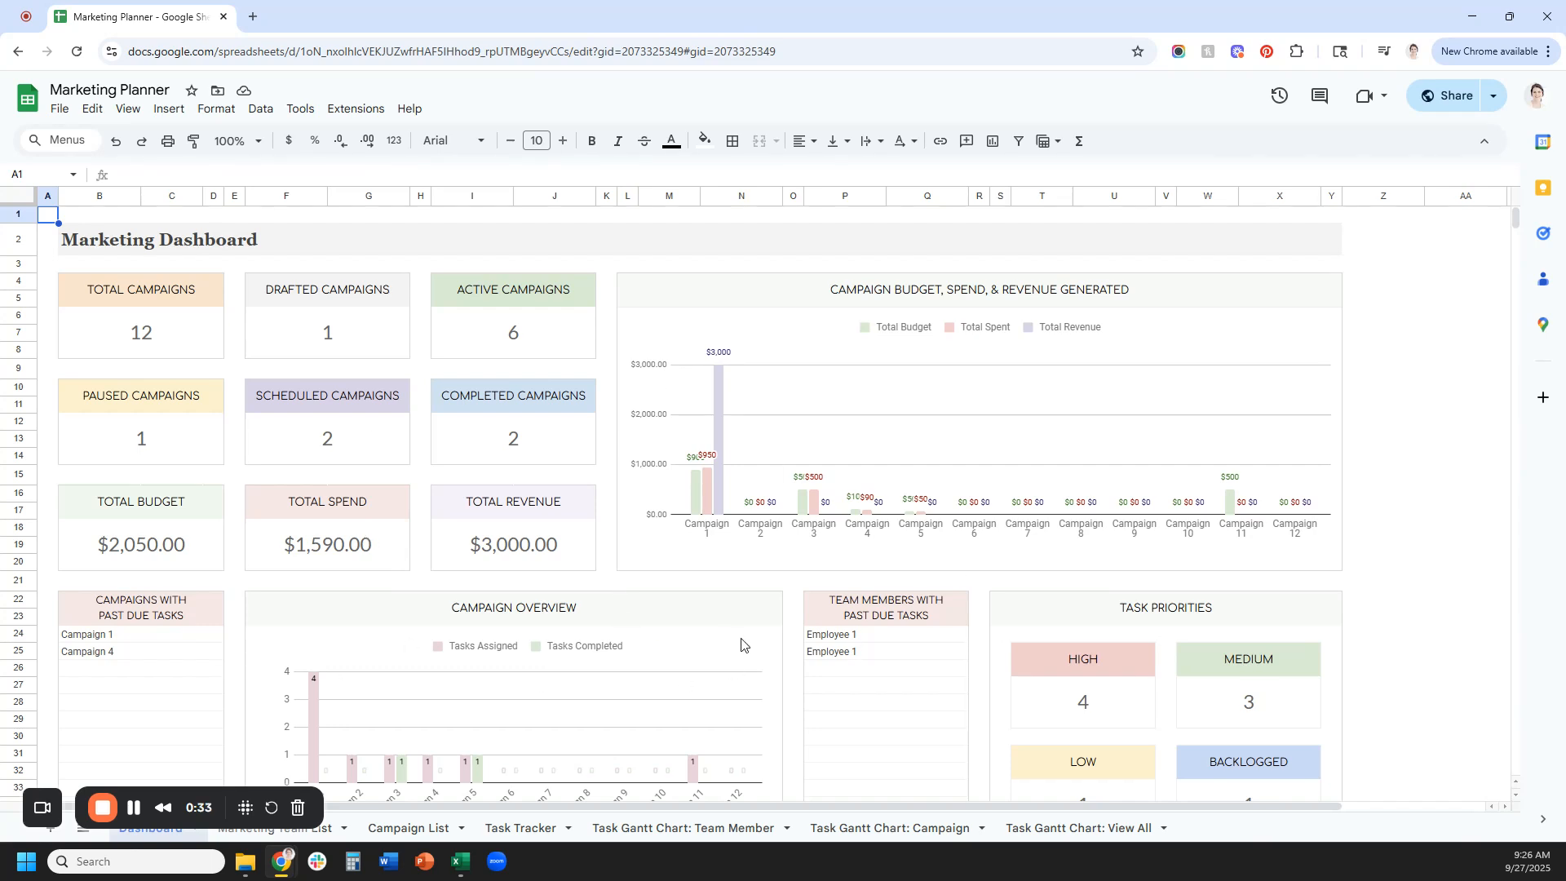
# Review the whole Marketing Dashboard, from the campaign totals down to the leads, cost per lead and team revenue charts
pyautogui.scroll(-5, 730, 593)
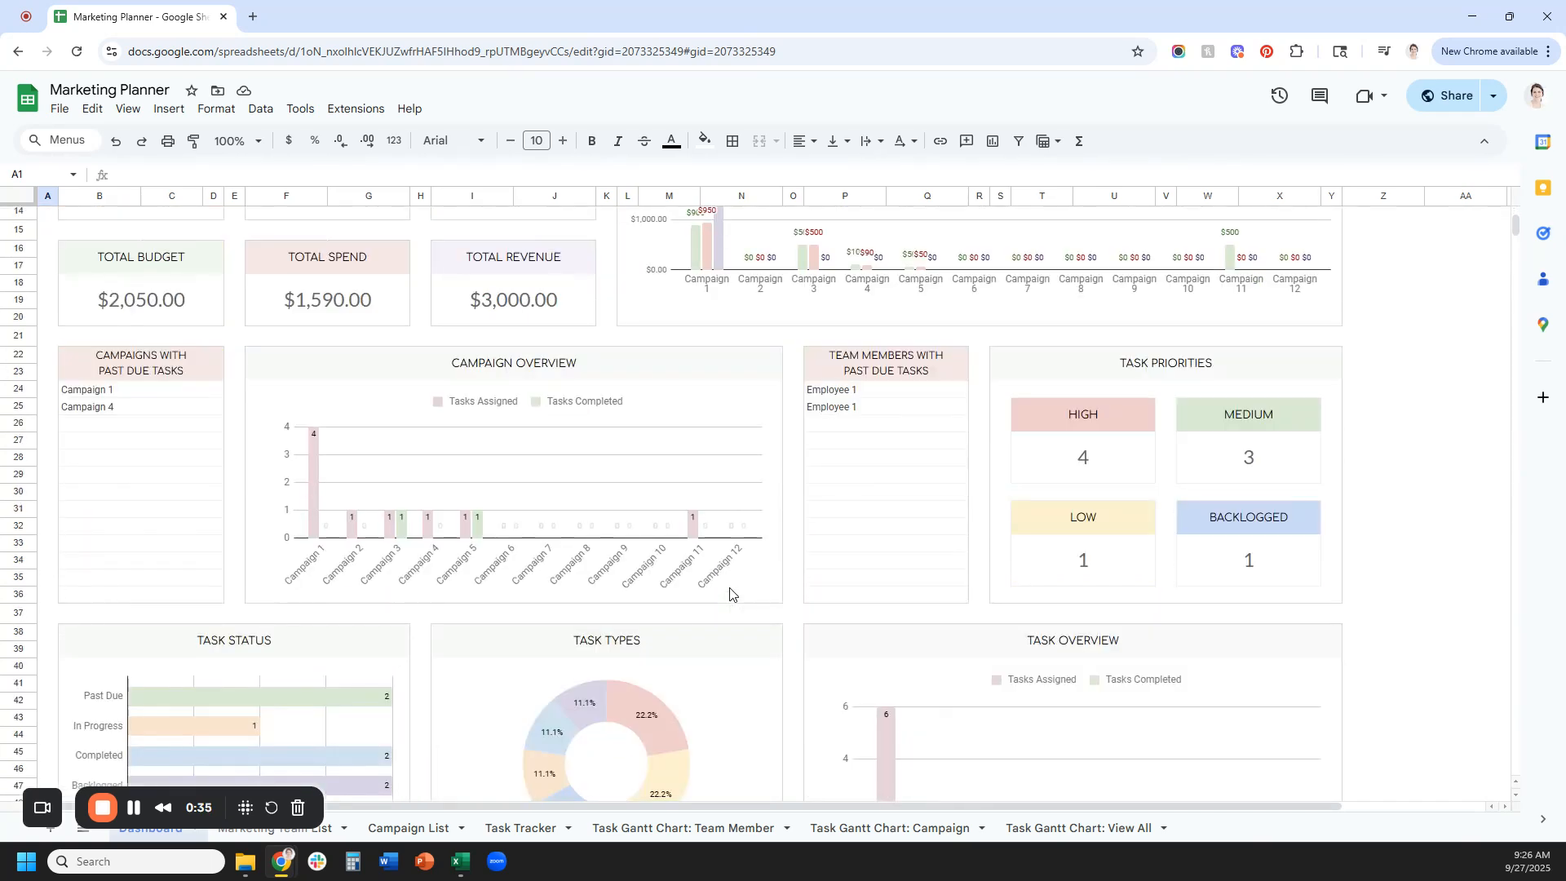
pyautogui.scroll(-10, 730, 593)
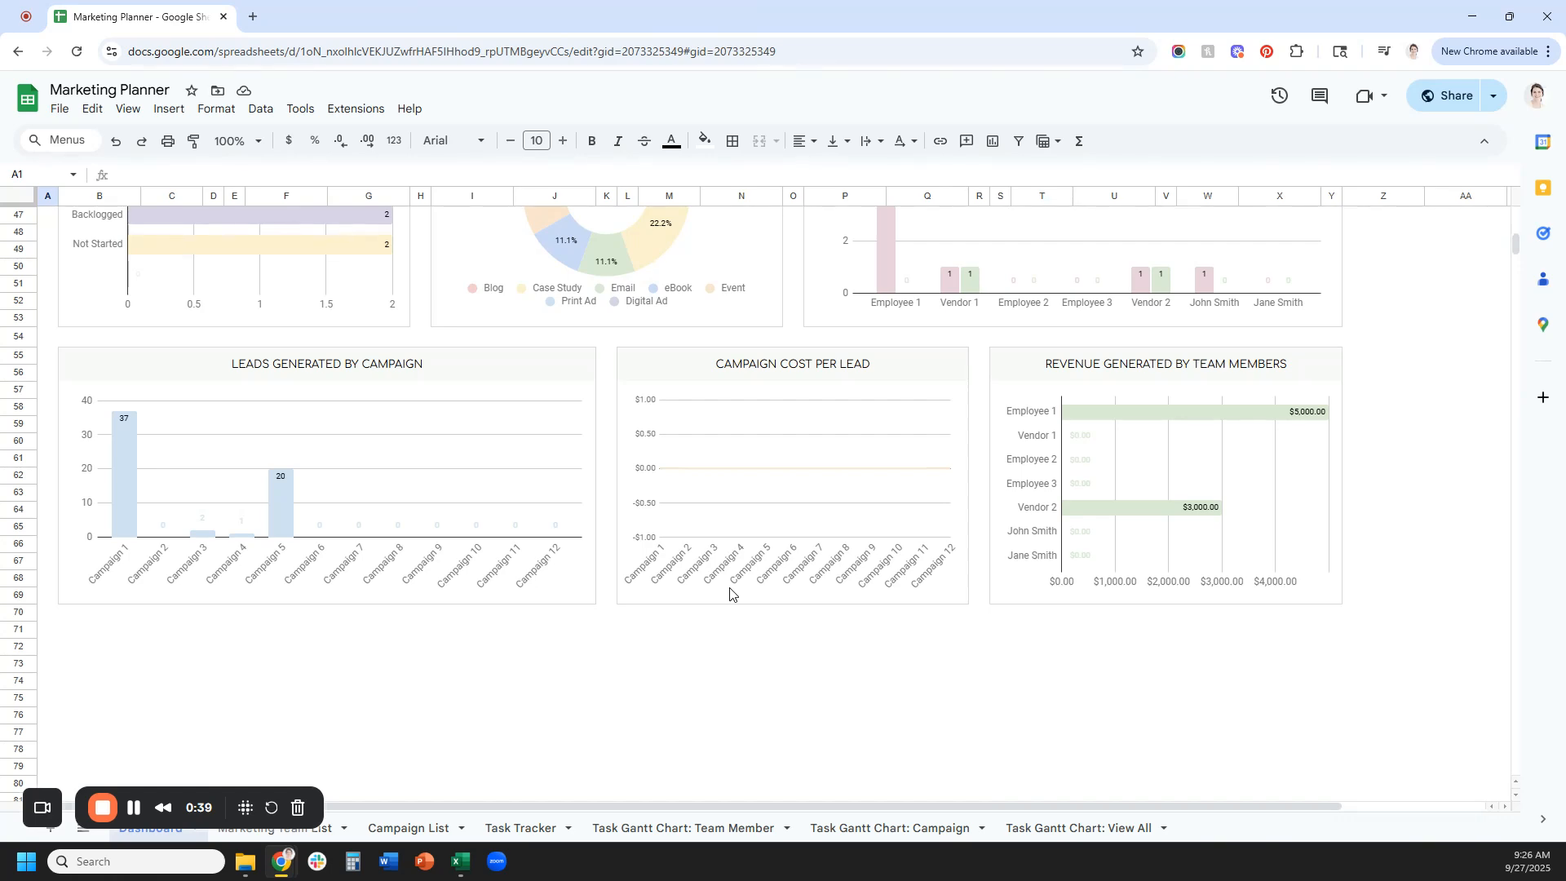
pyautogui.scroll(8, 730, 594)
pyautogui.scroll(7, 730, 594)
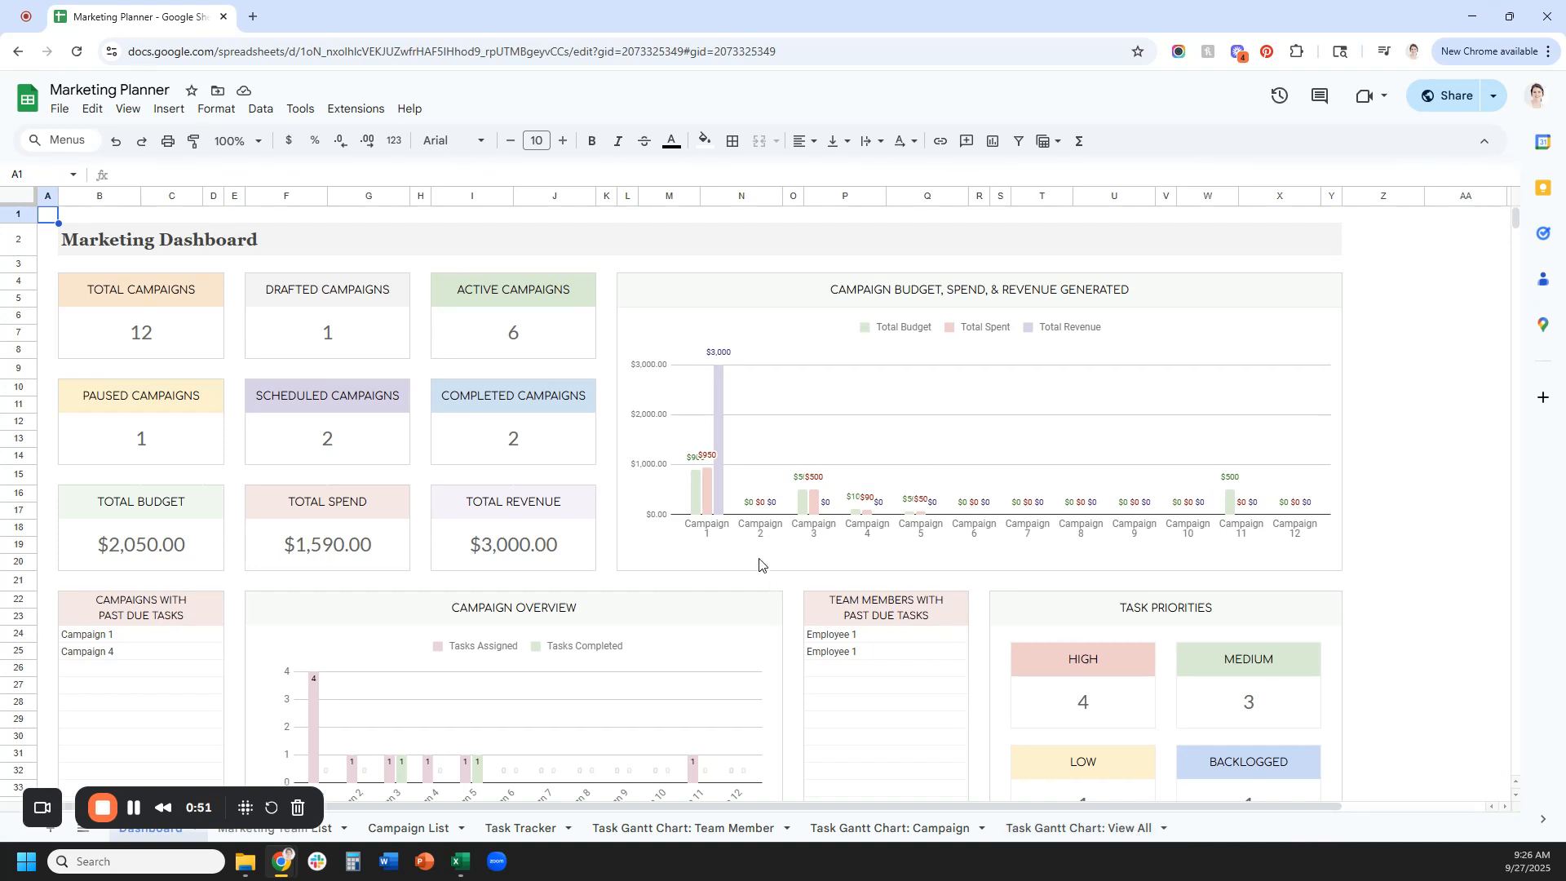
# Add a team member in row 11 of the Marketing Team List with their full name, company ABC Company and job title Title
pyautogui.click(321, 840)
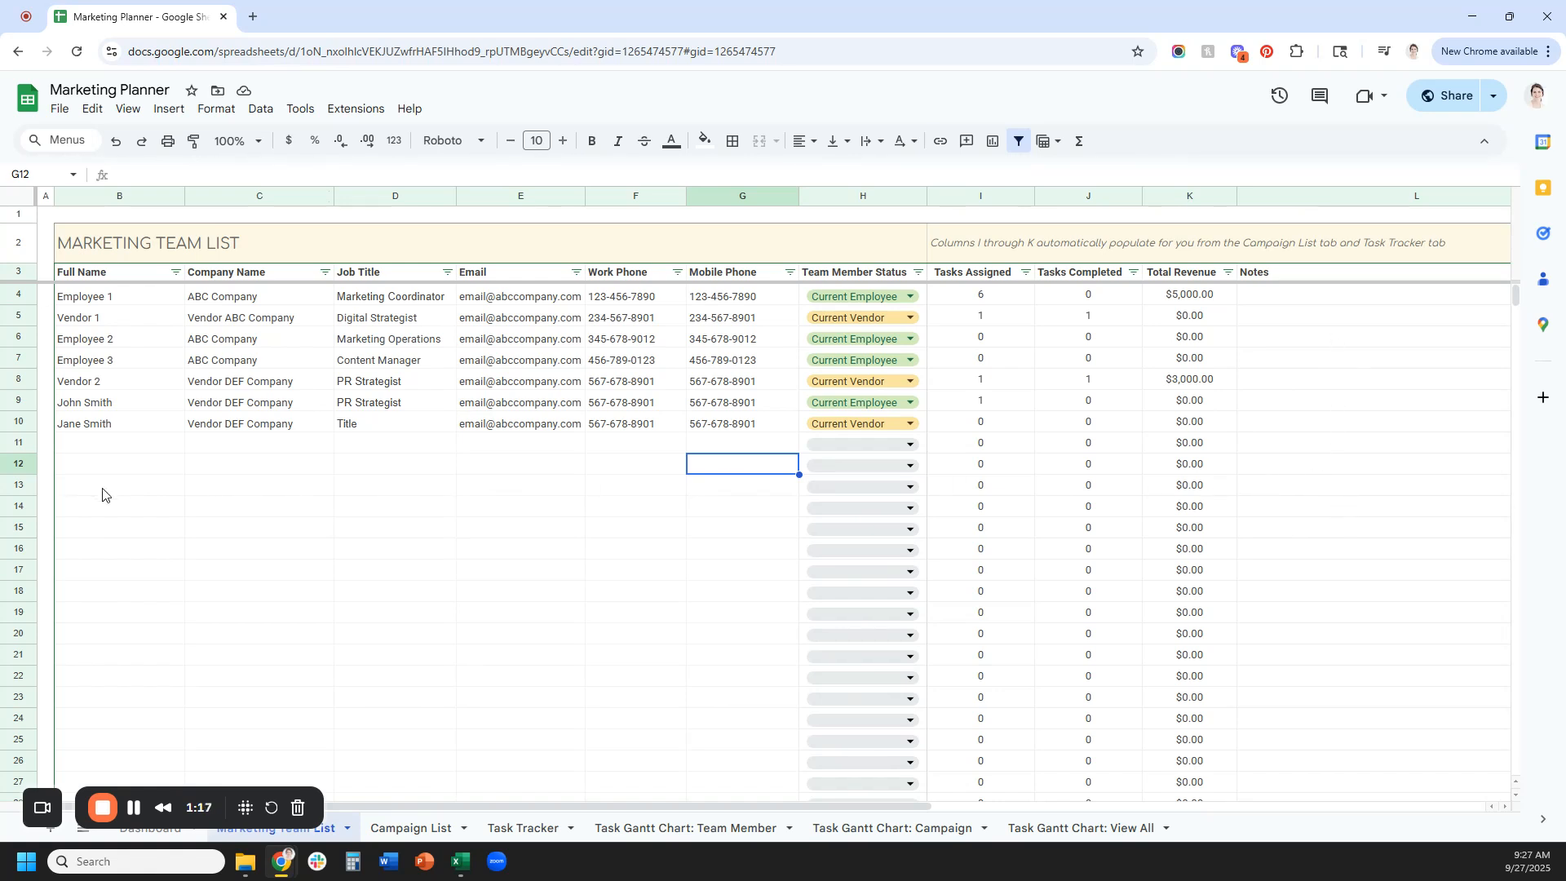
pyautogui.click(92, 449)
pyautogui.write('Jim Smith')
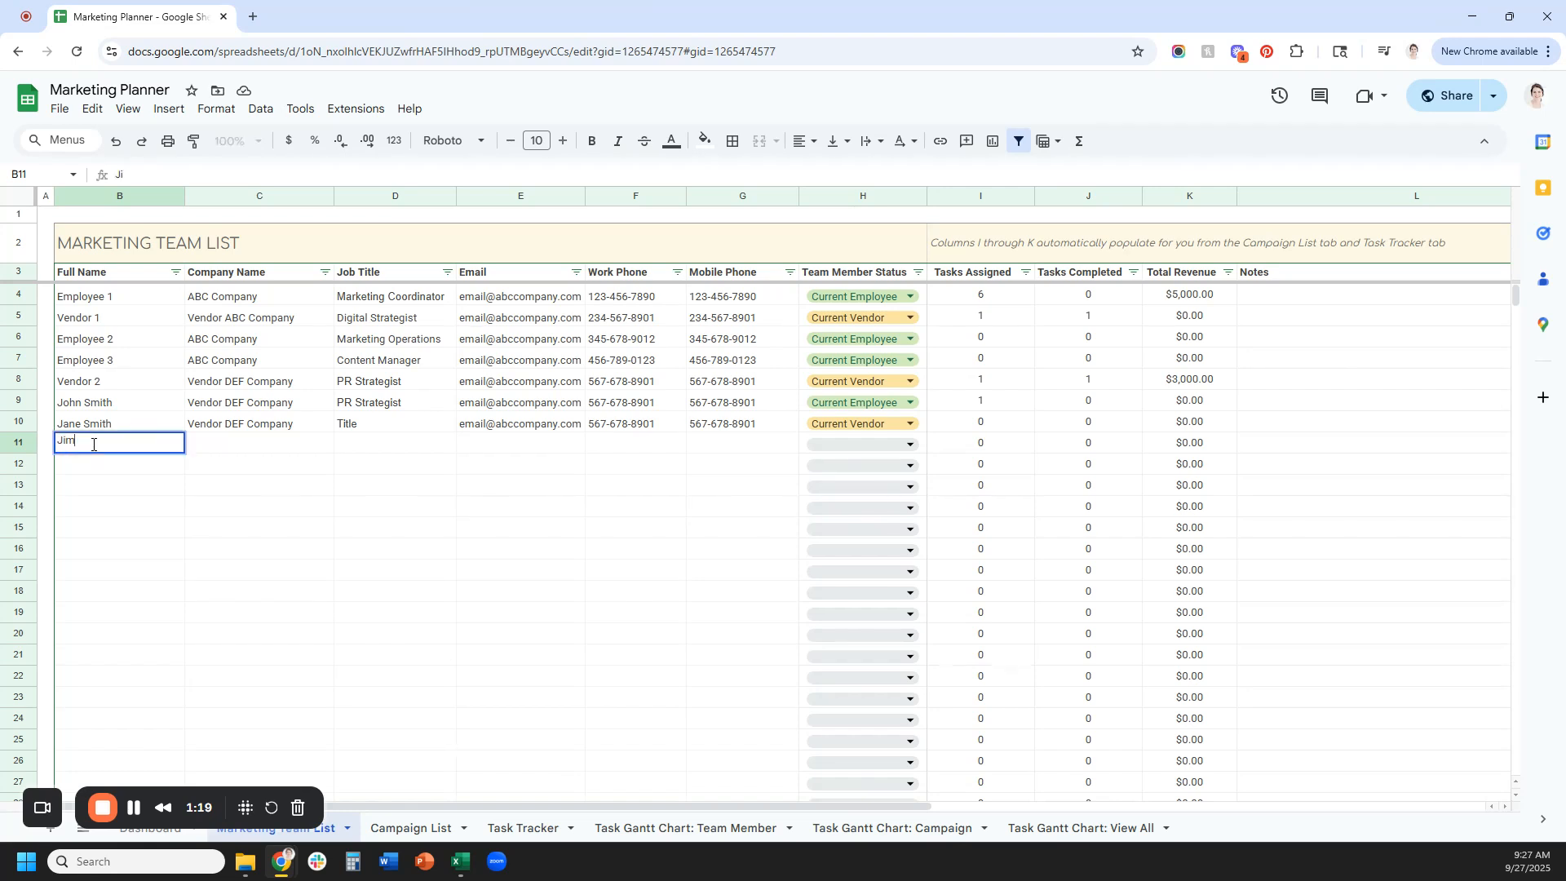
pyautogui.click(304, 430)
pyautogui.click(298, 446)
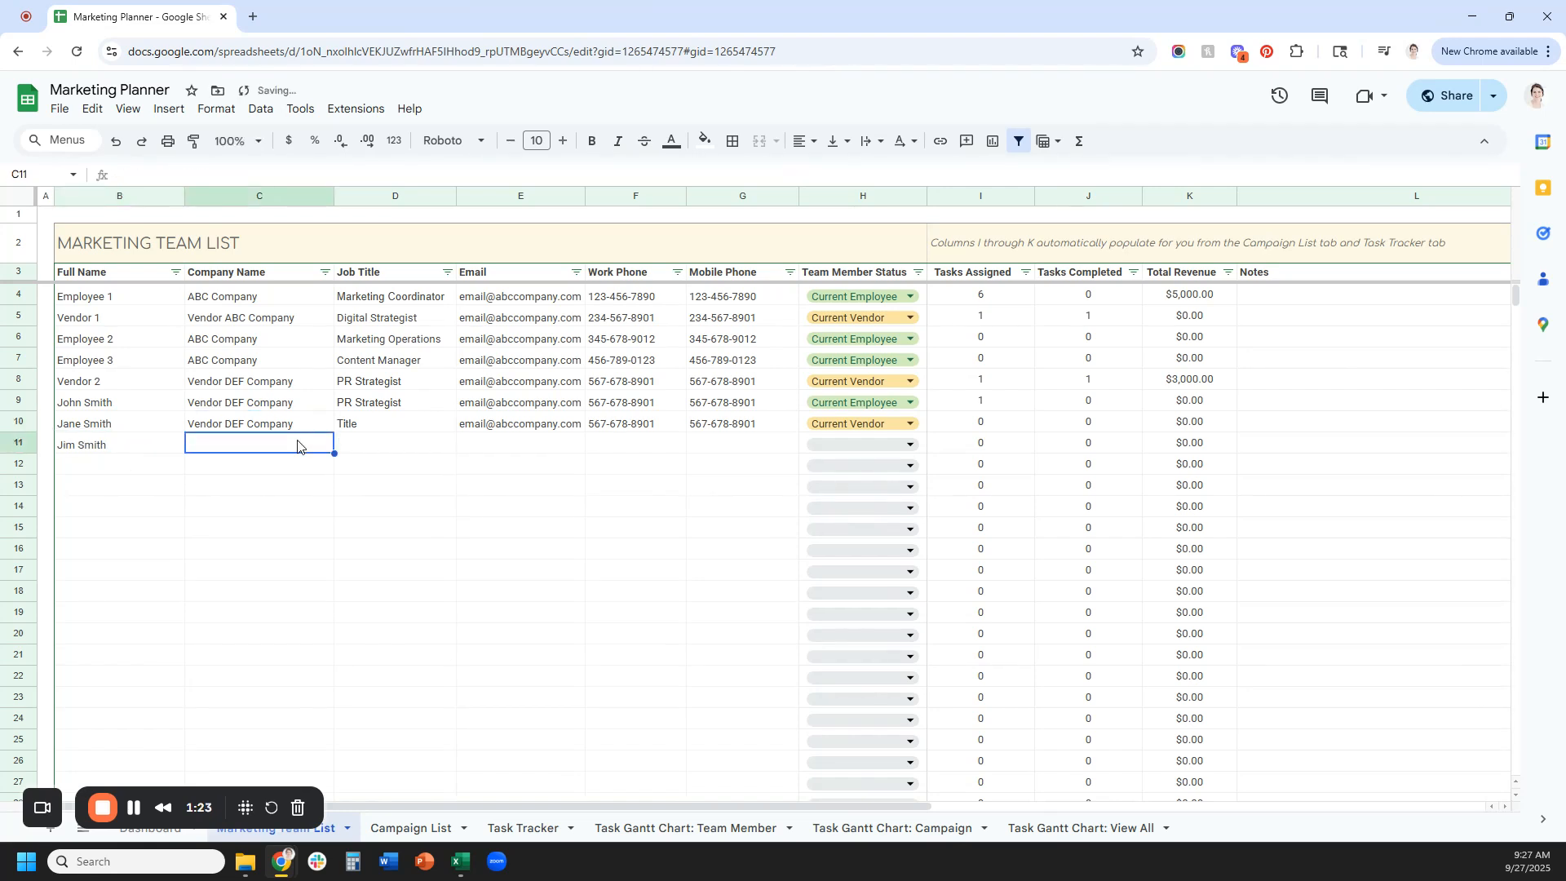
pyautogui.write('ABC')
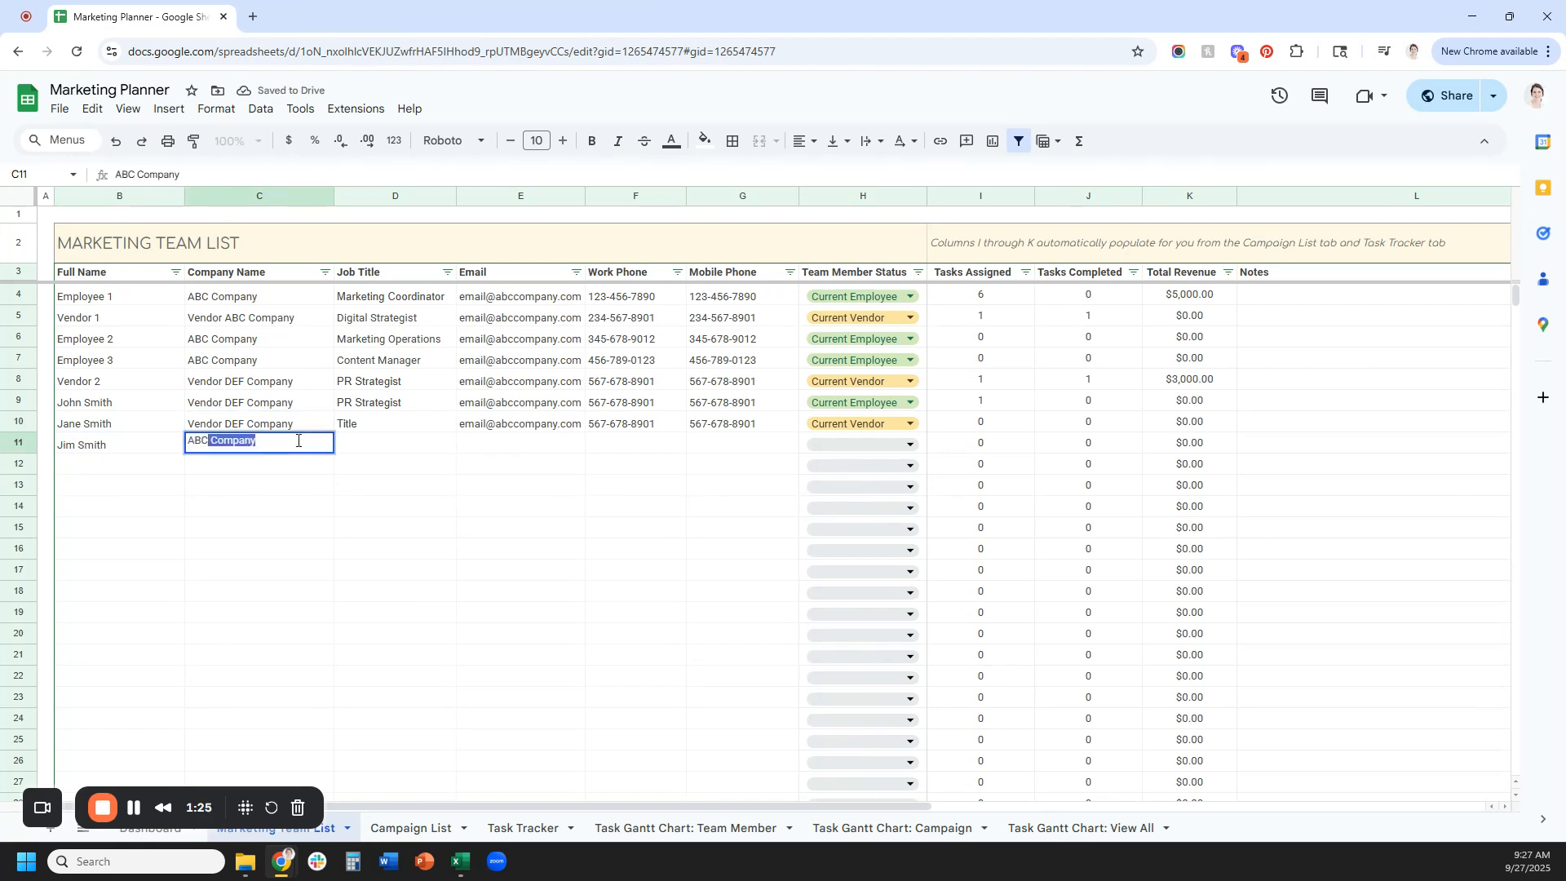
pyautogui.press('Tab')
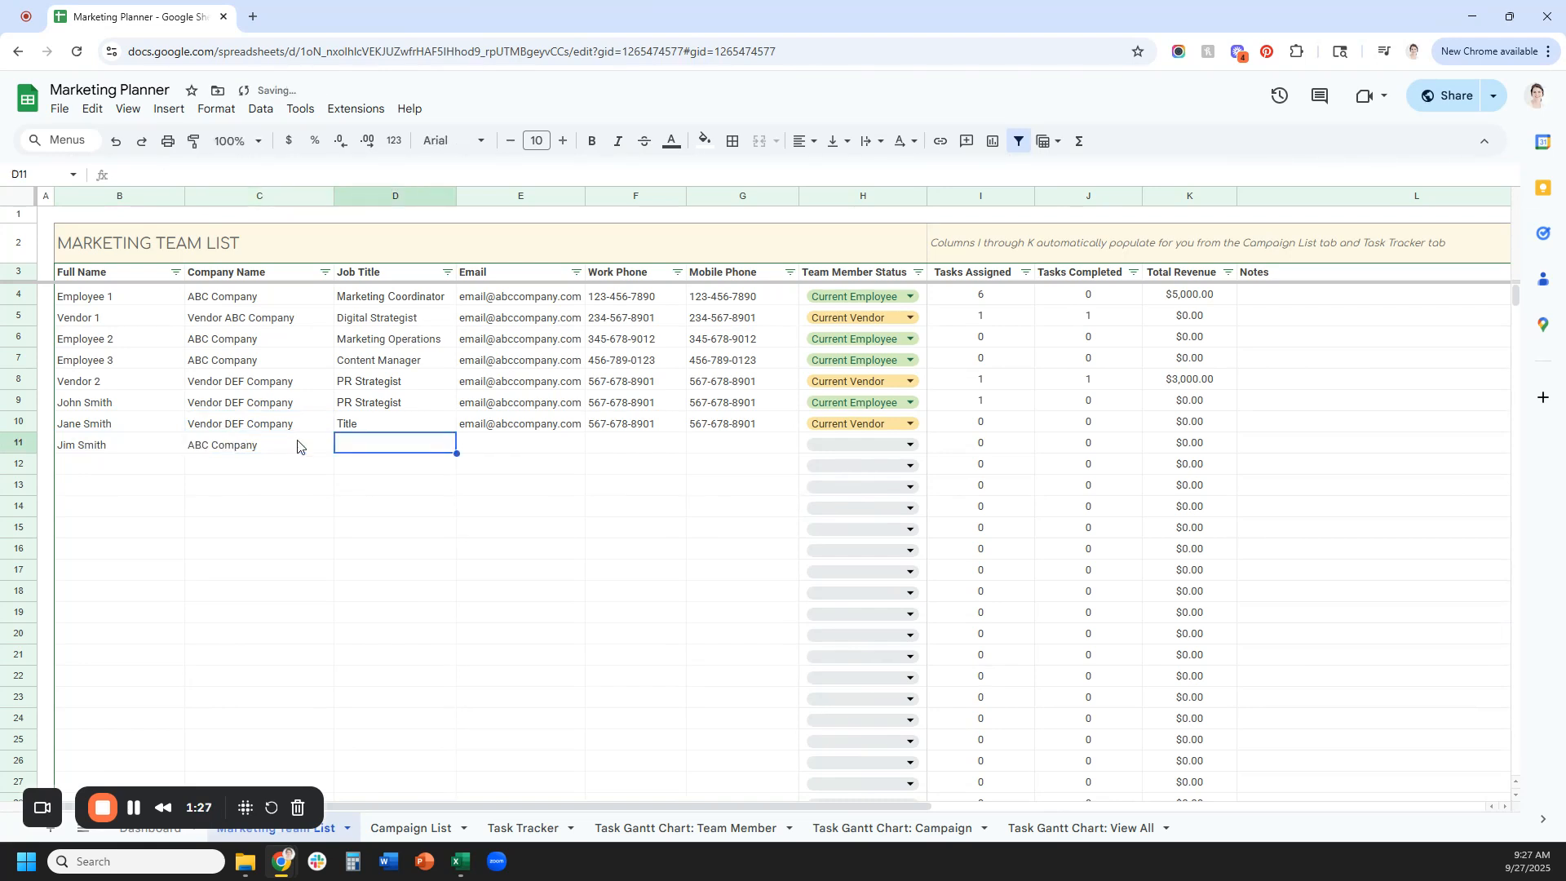
pyautogui.write('Title')
pyautogui.press('Tab')
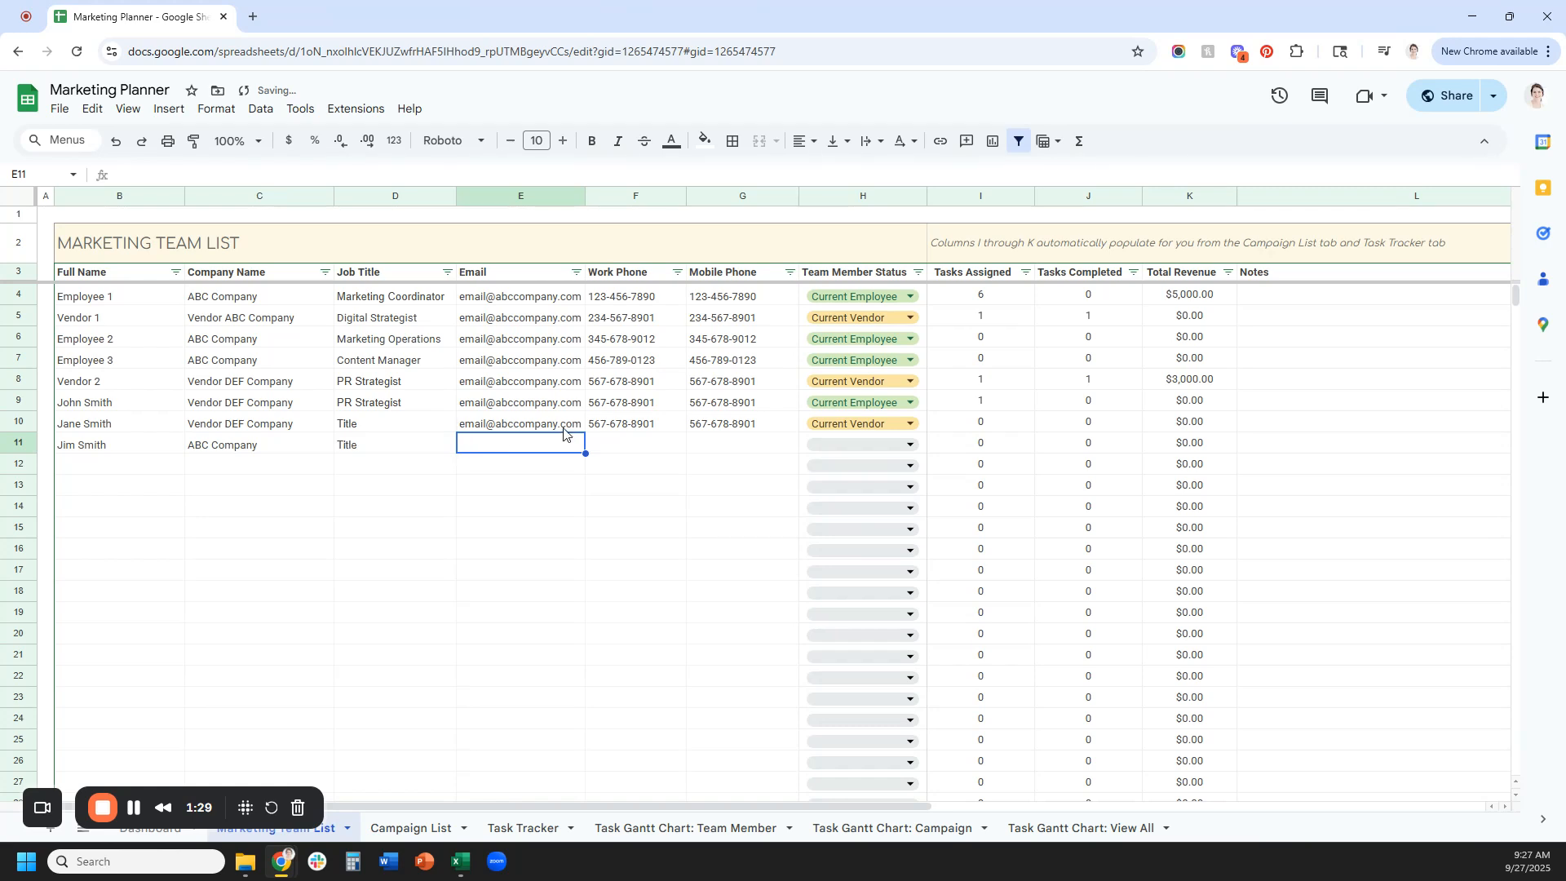
# Copy the e-mail and both phone numbers from row 10 to the new team member and set their status to Current Employee
pyautogui.moveTo(563, 433); pyautogui.dragTo(722, 426)
pyautogui.hotkey('ctrl', 'c')
pyautogui.click(551, 447)
pyautogui.hotkey('ctrl', 'v')
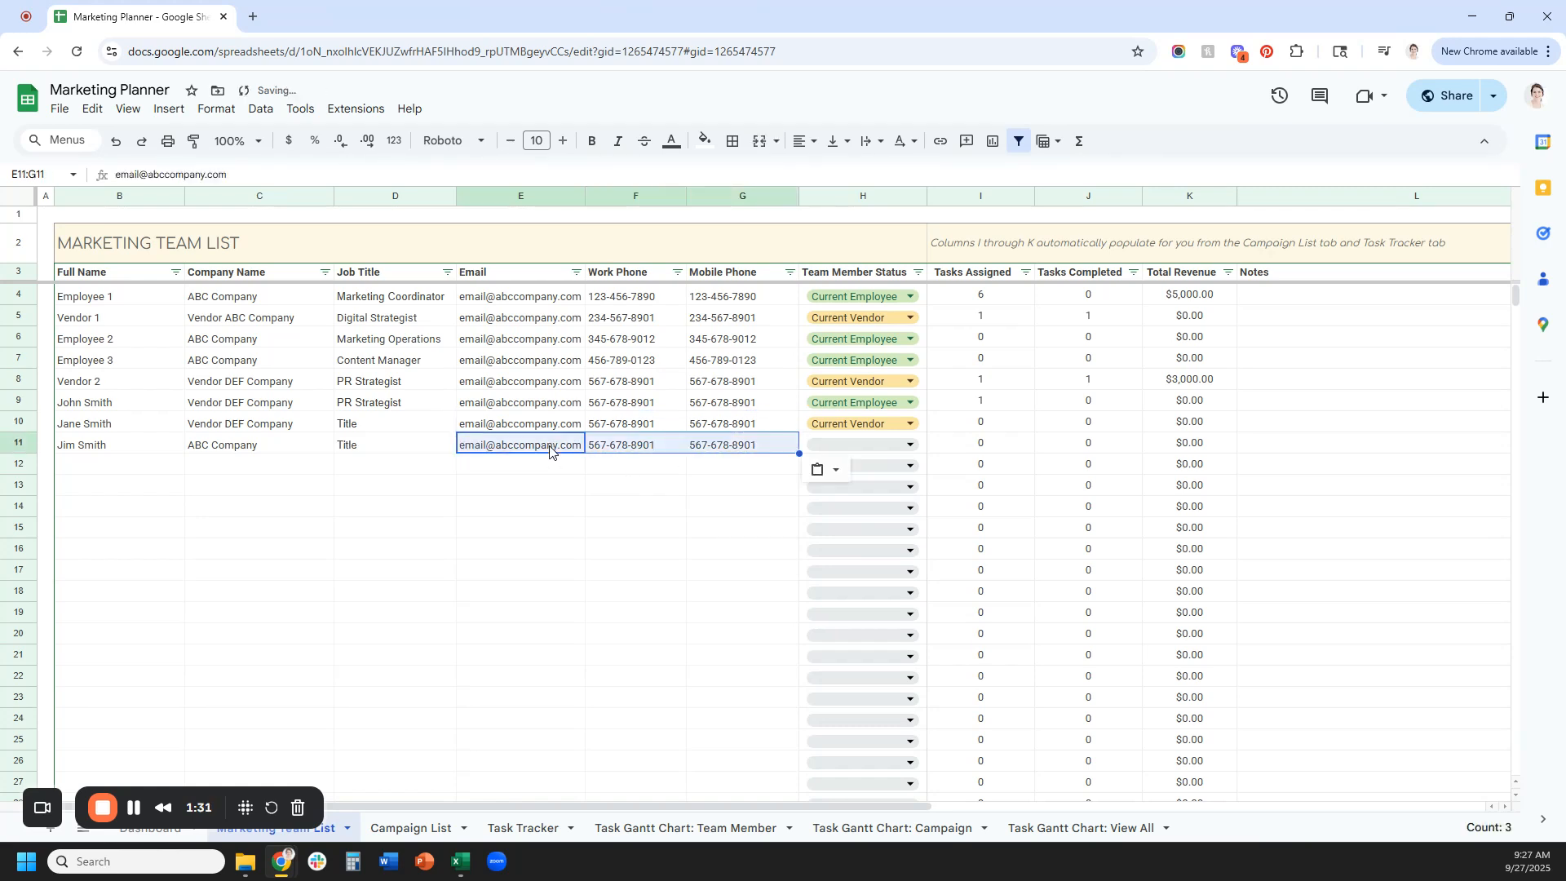
pyautogui.click(637, 481)
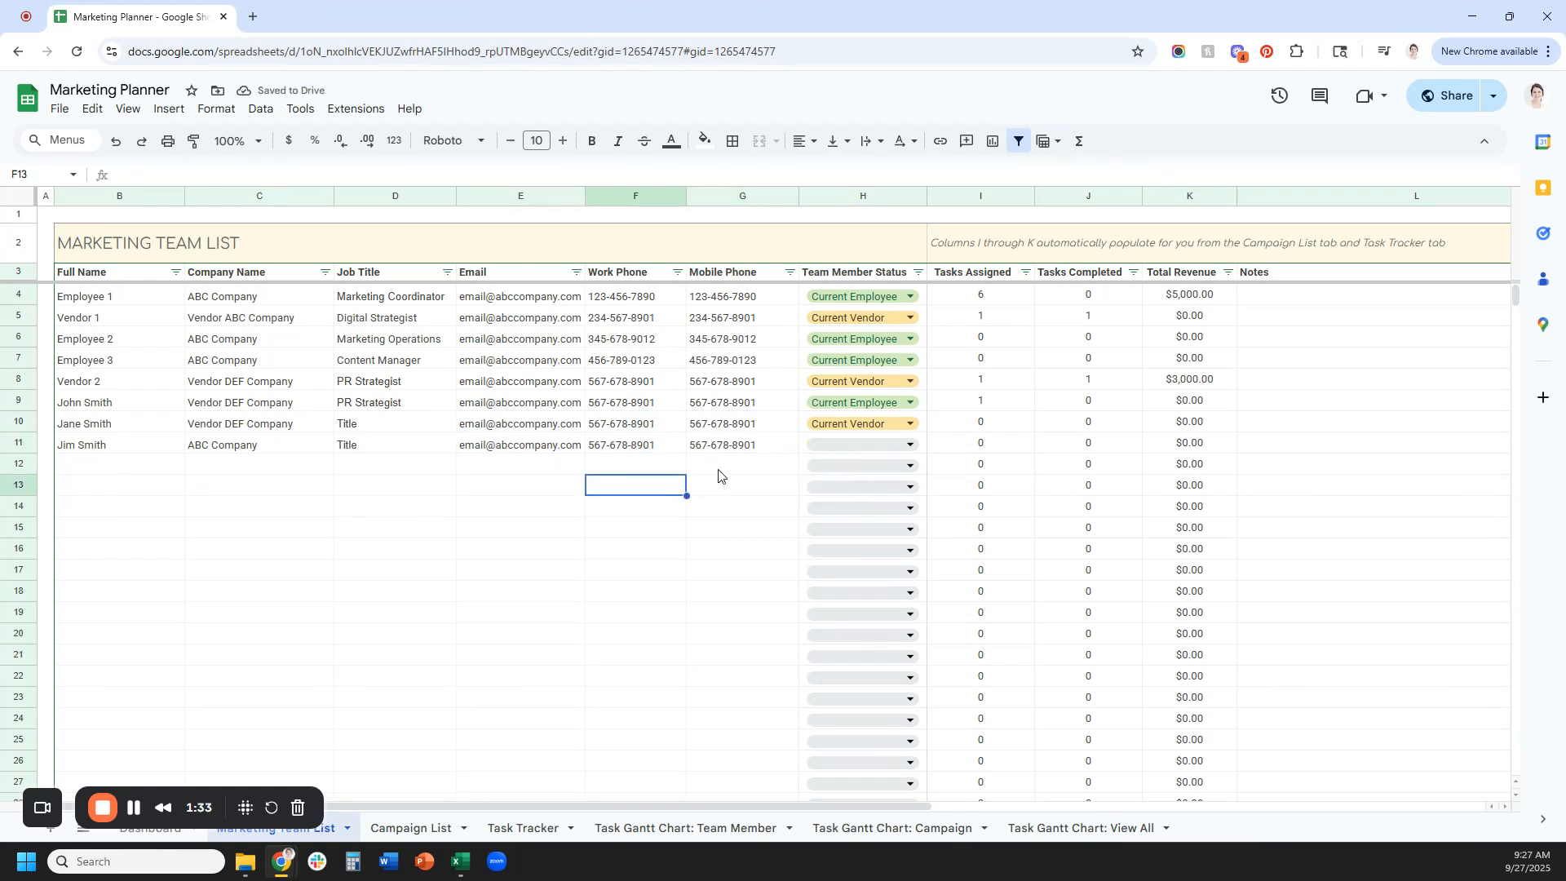
pyautogui.click(834, 442)
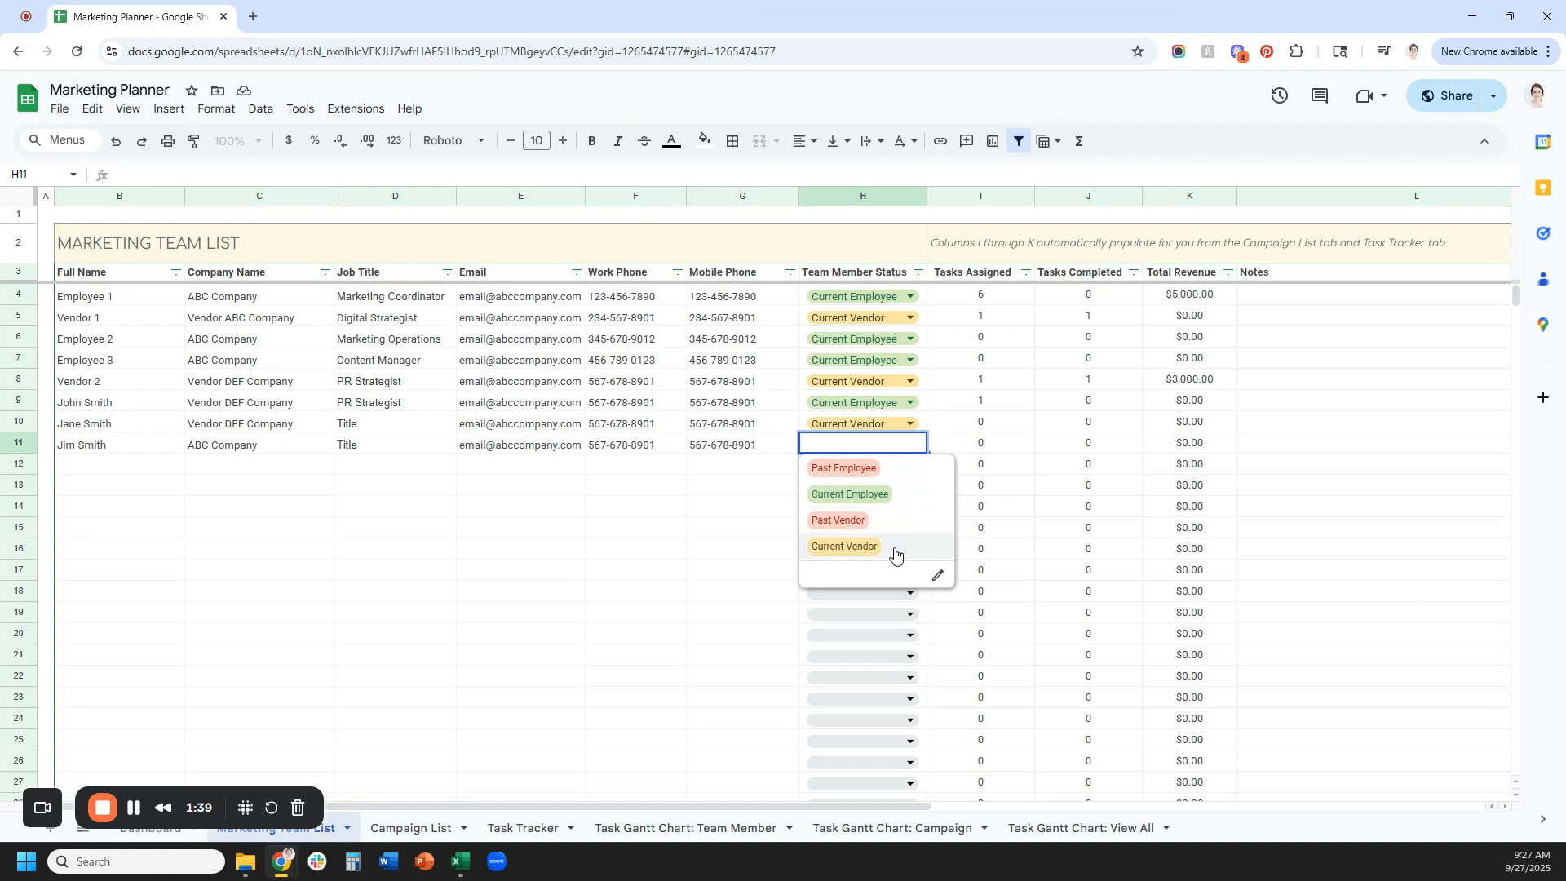
pyautogui.press('Return')
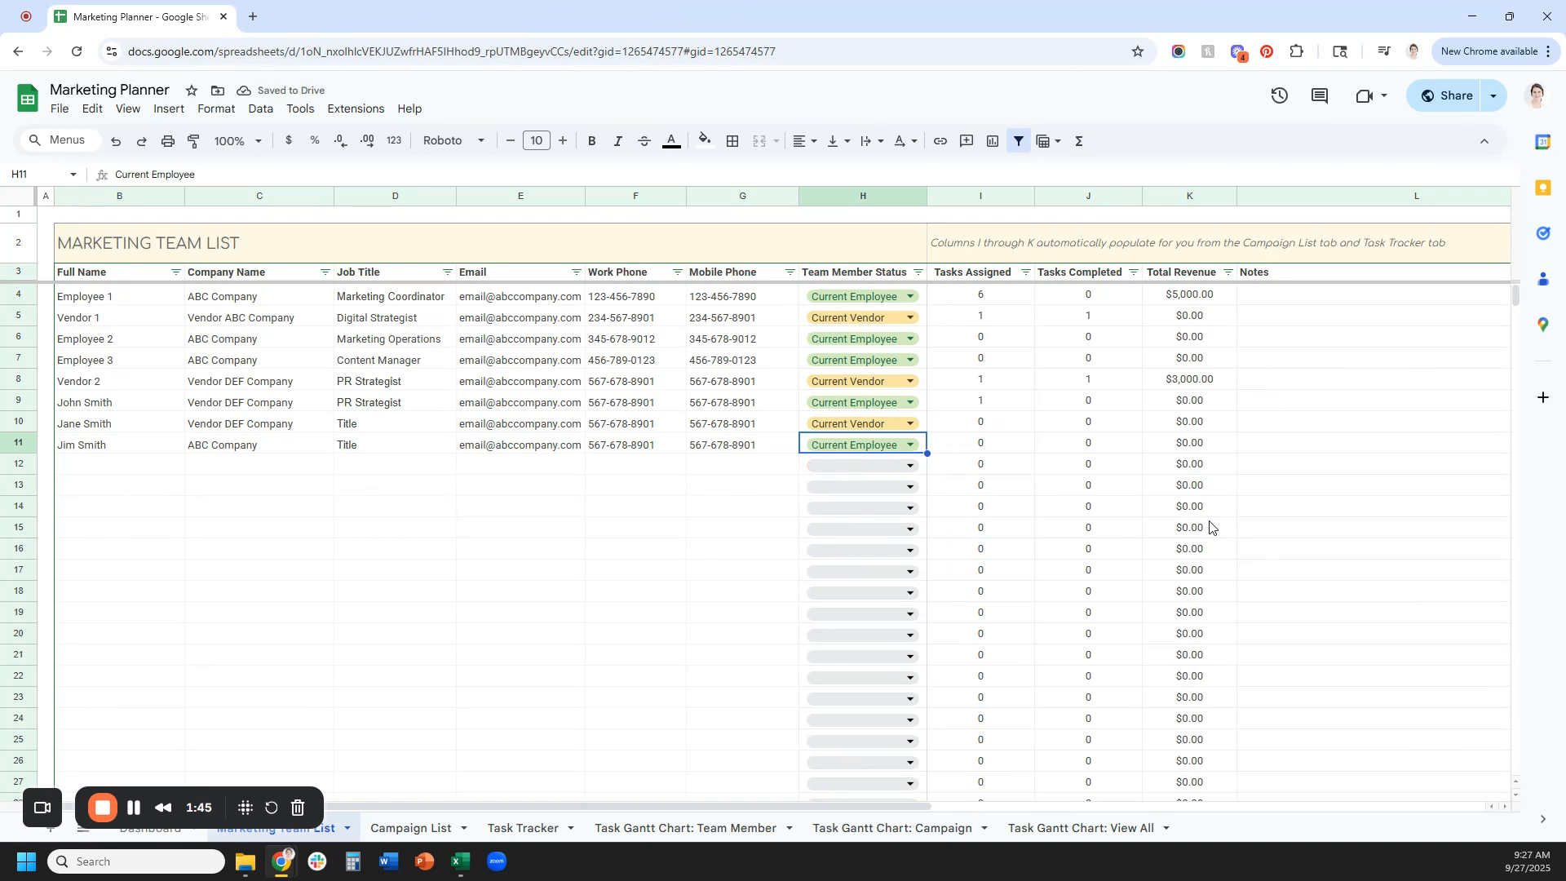
# Add a campaign named Campaign in row 16 of the Campaign List, with the newly added team member as campaign owner
pyautogui.click(420, 837)
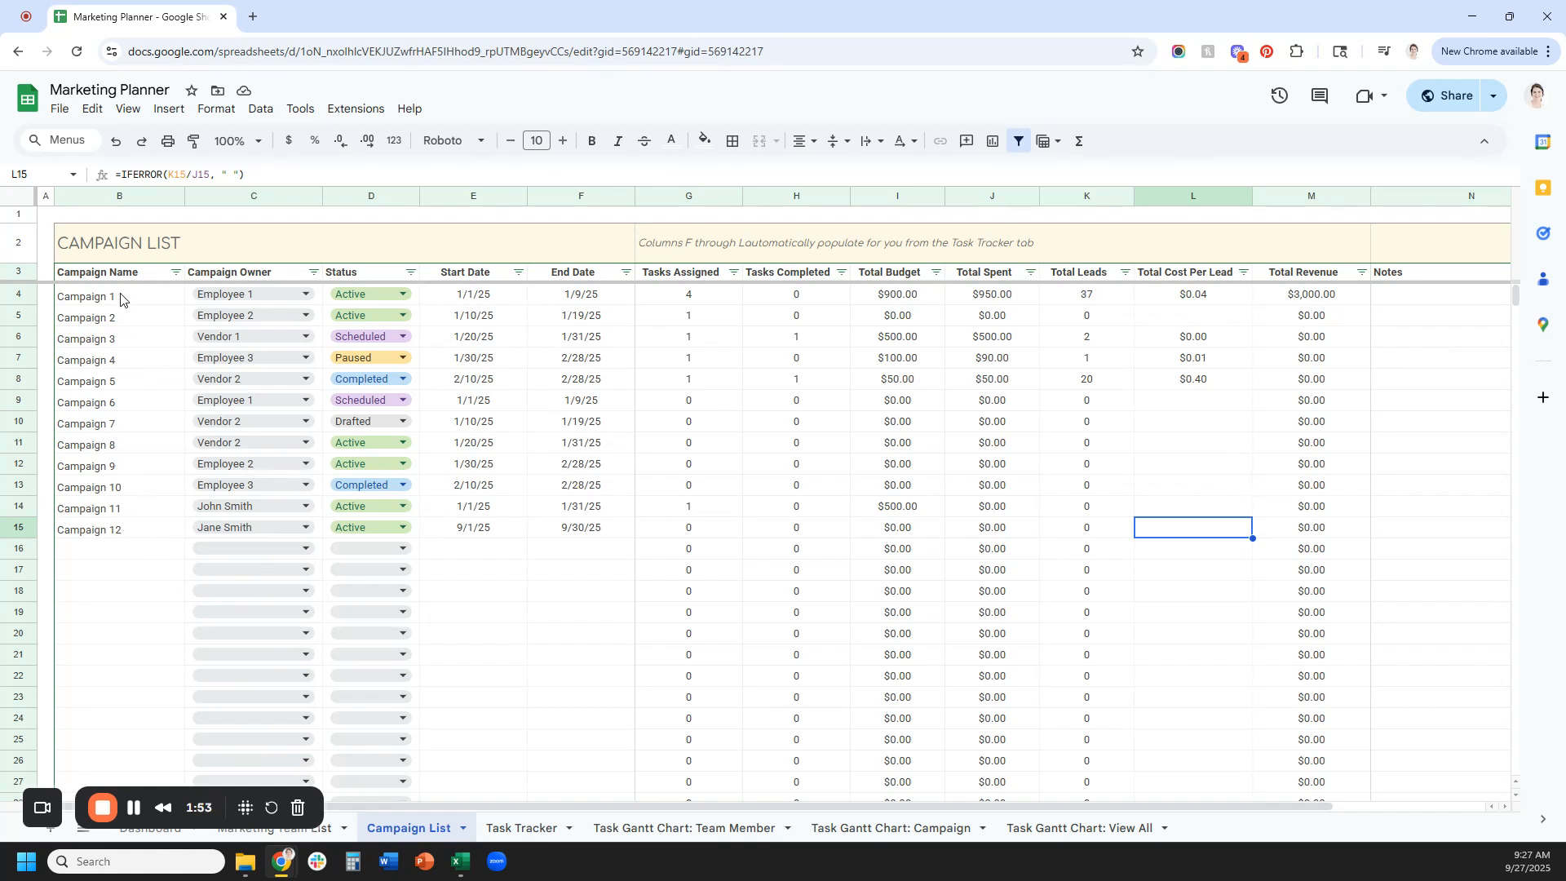
pyautogui.click(123, 531)
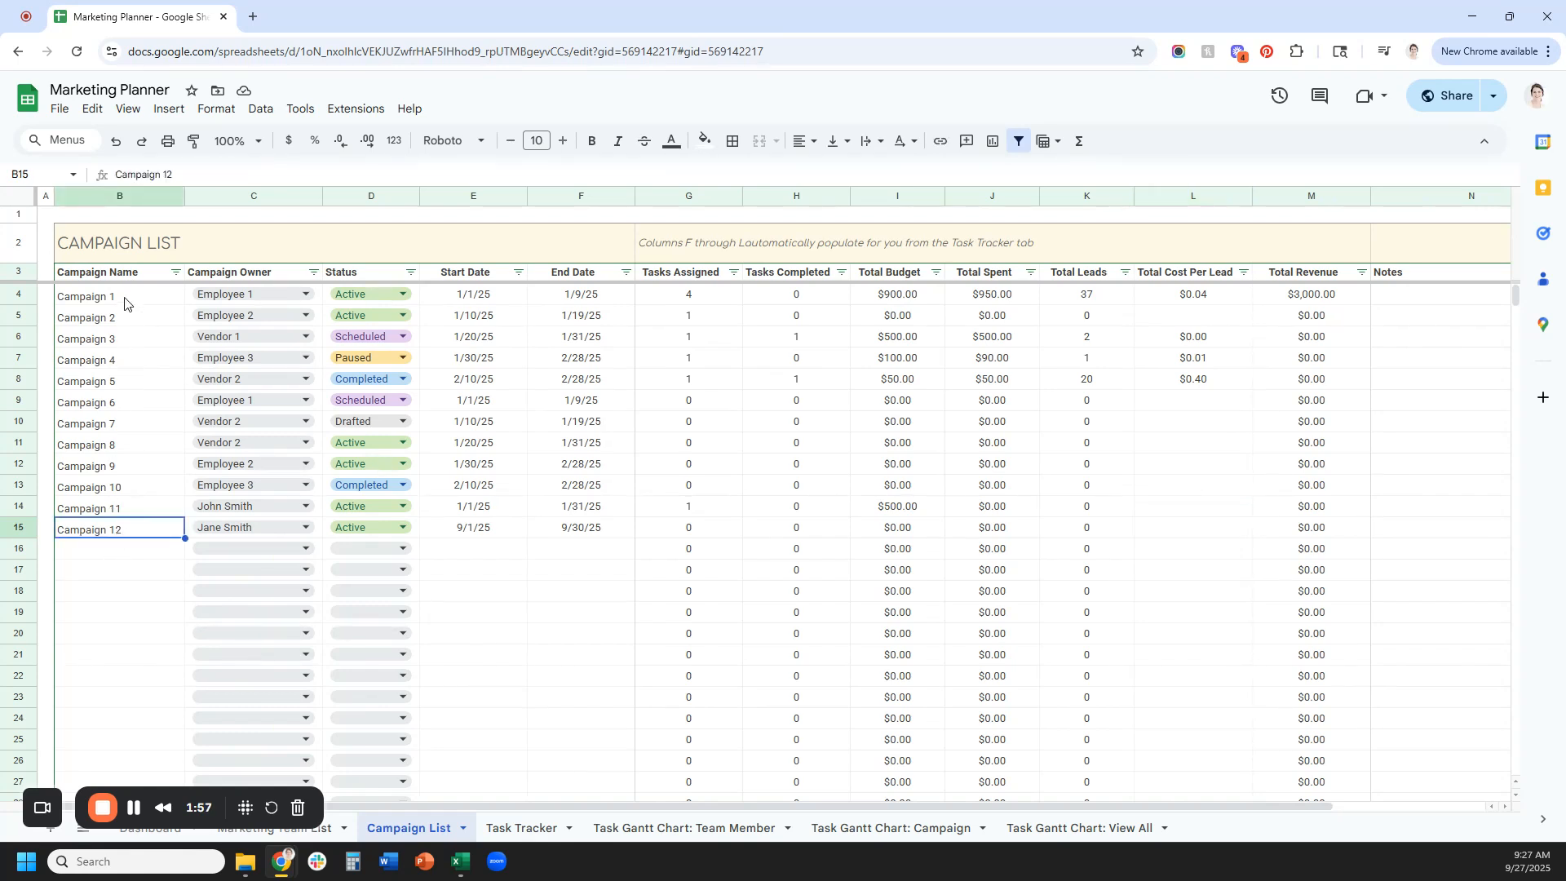
pyautogui.click(128, 556)
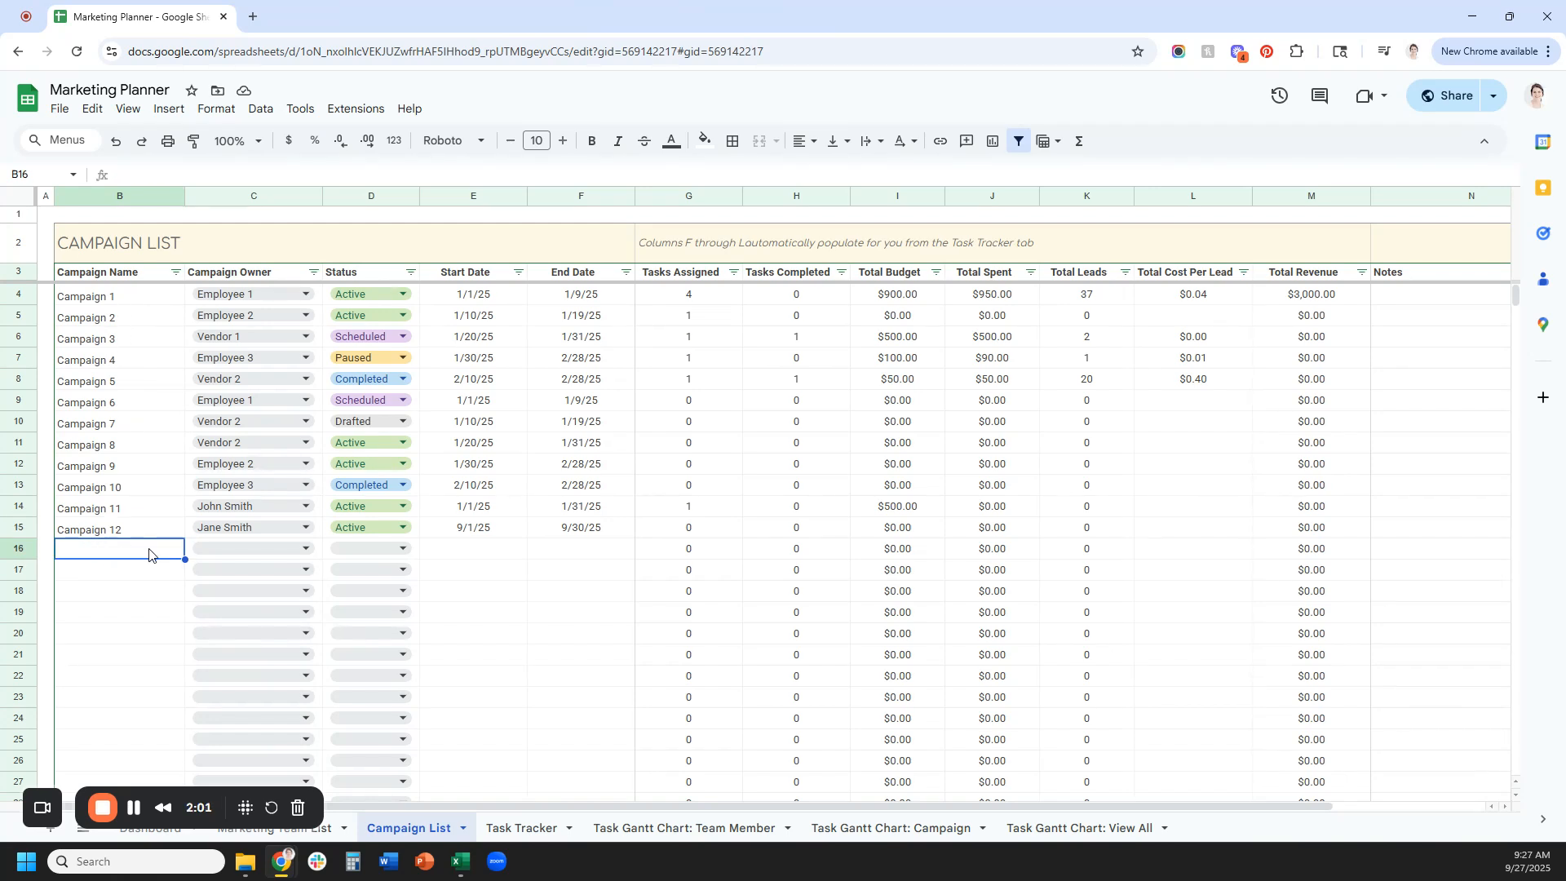
pyautogui.click(220, 558)
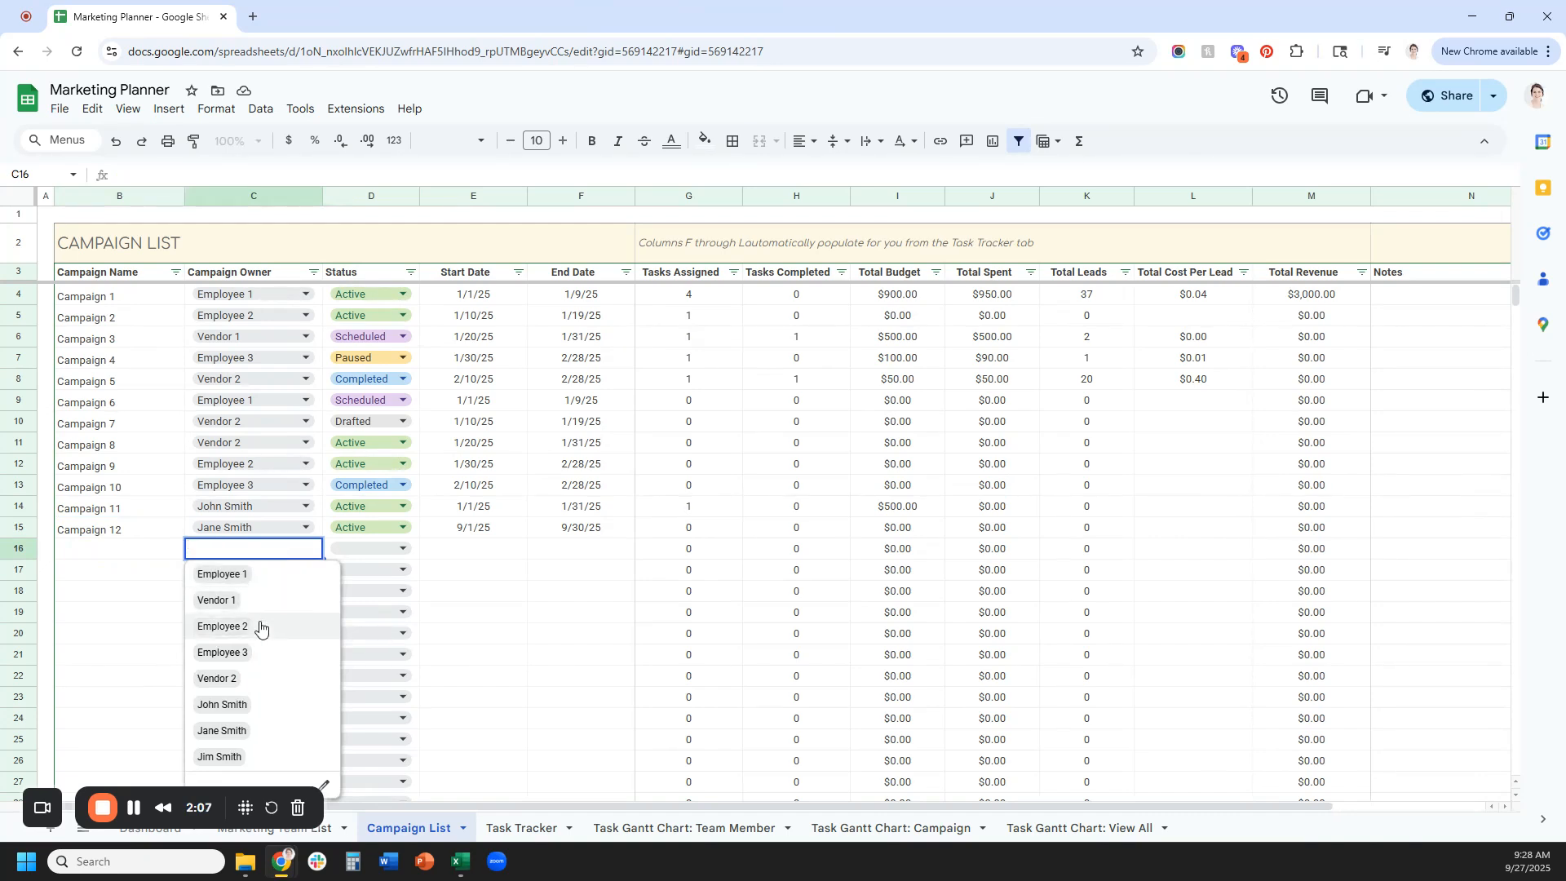
pyautogui.click(281, 758)
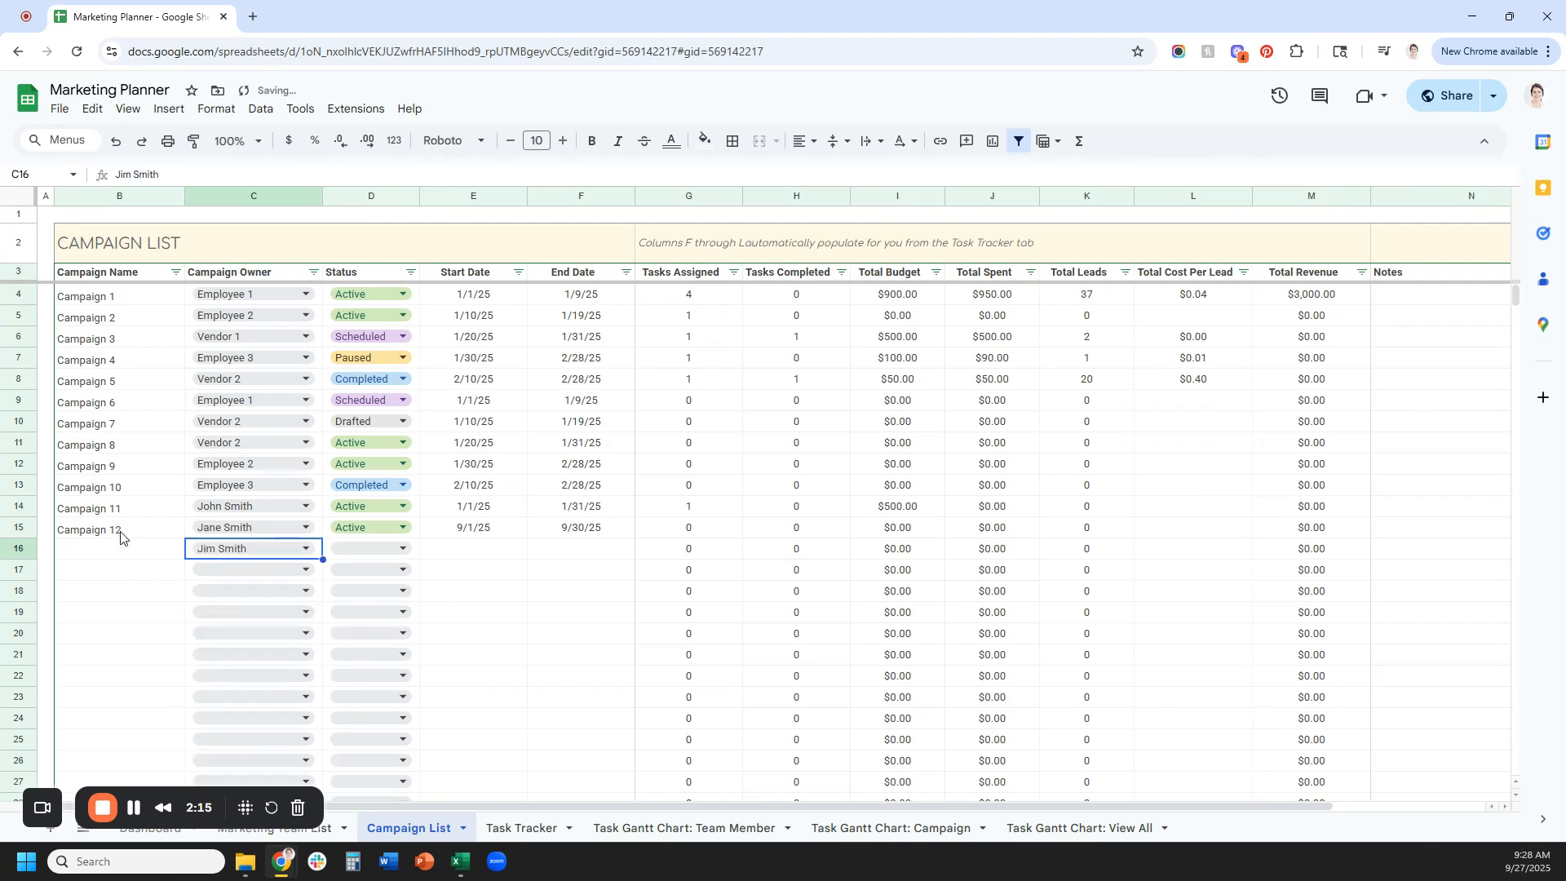
pyautogui.click(120, 552)
pyautogui.write('Campa')
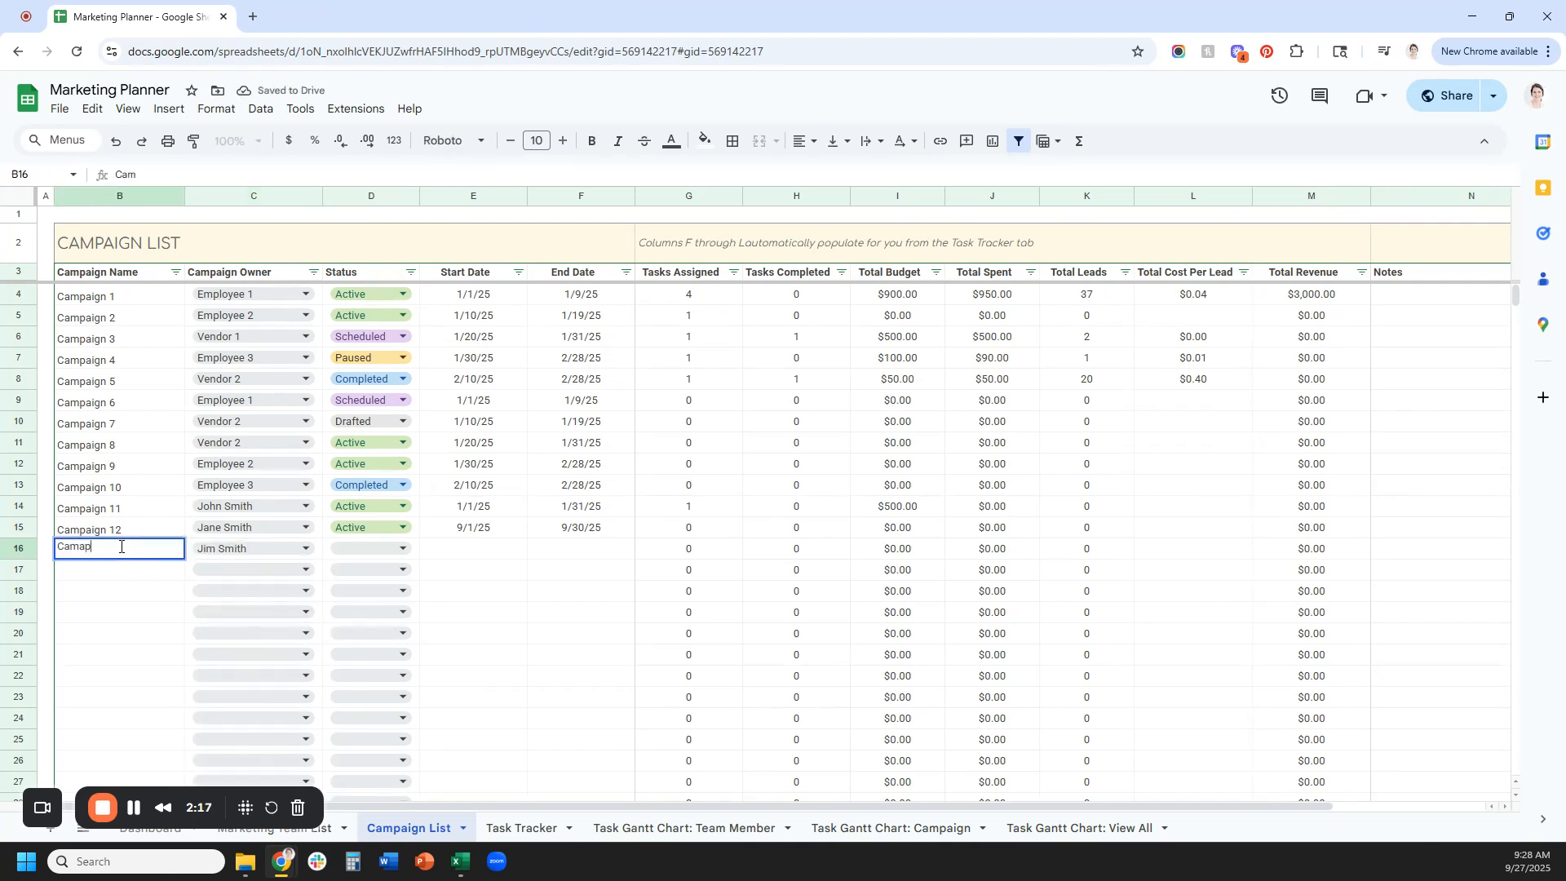
pyautogui.write('ign')
# Set the row 16 campaign's status to Active, its start date to 10/1/25 and its end date to 12/31/25
pyautogui.click(352, 549)
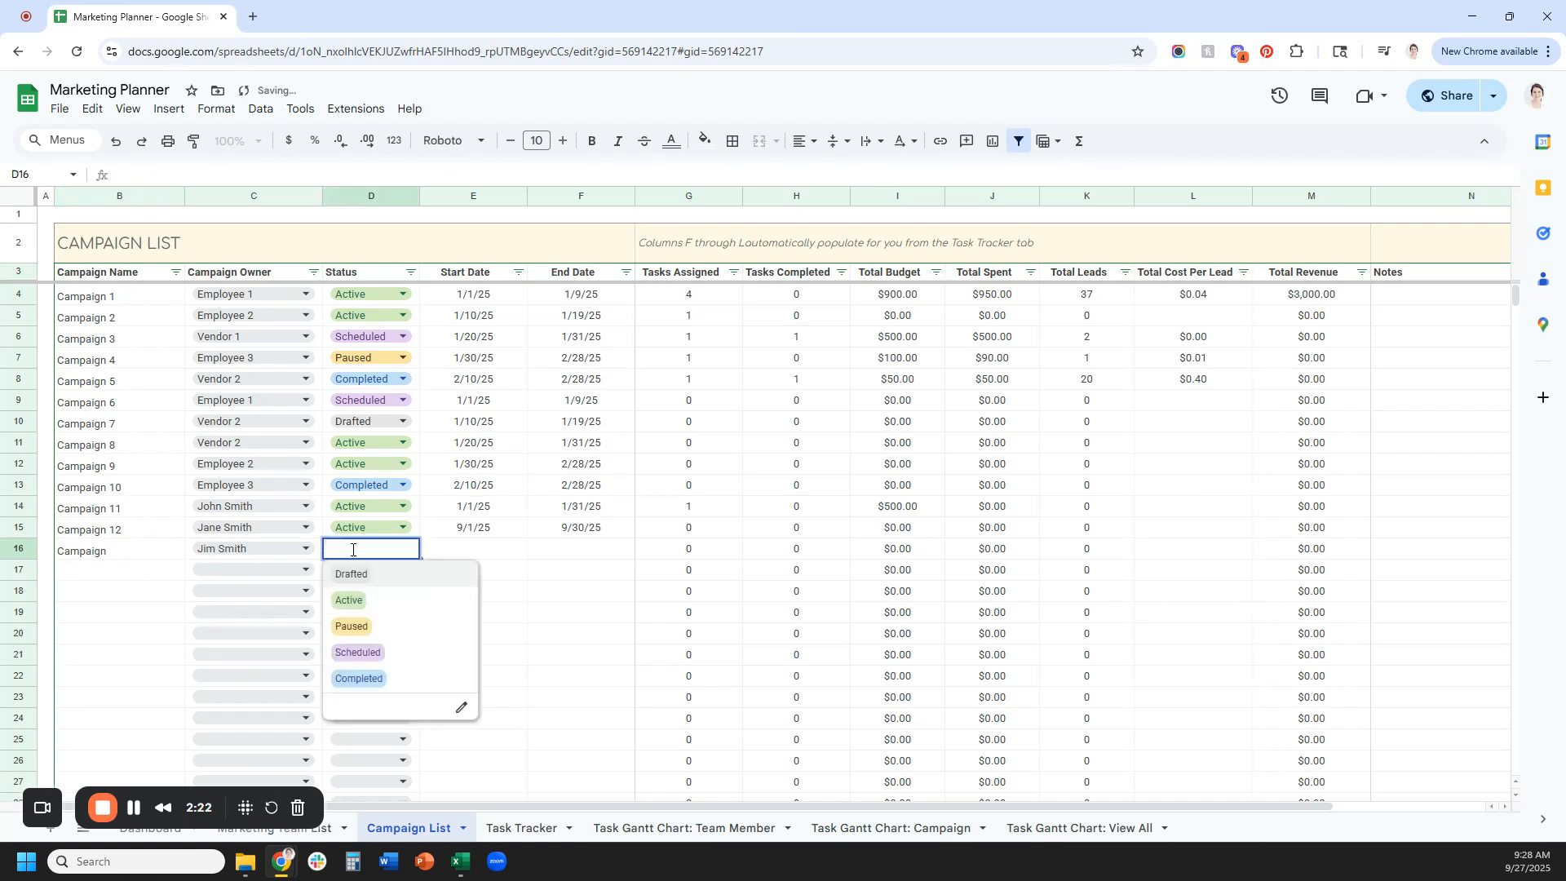
pyautogui.click(396, 608)
pyautogui.click(490, 555)
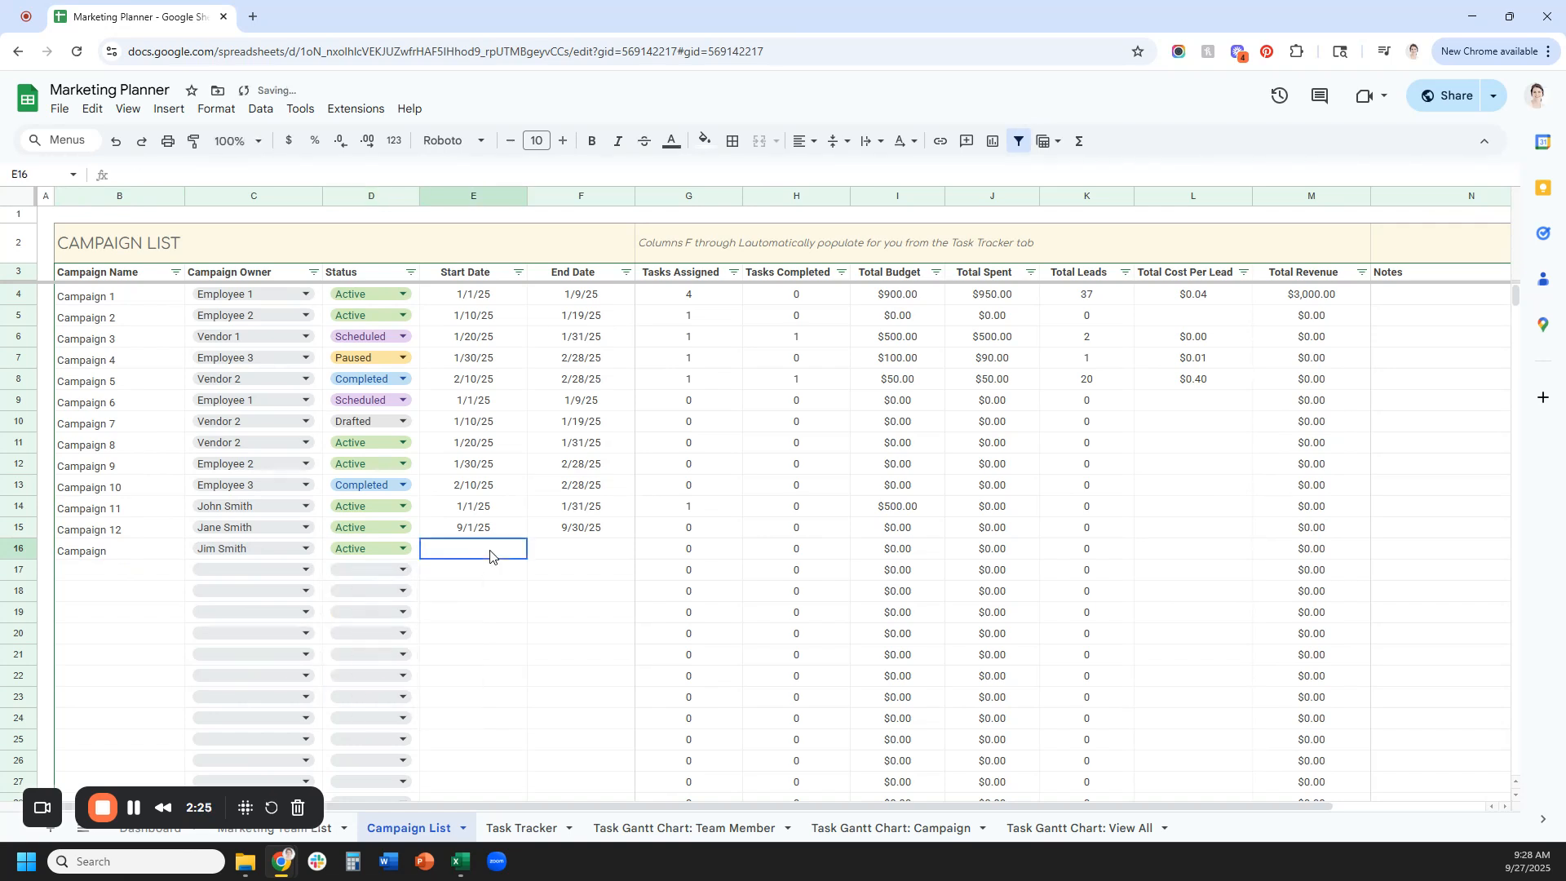
pyautogui.write('10/1/25')
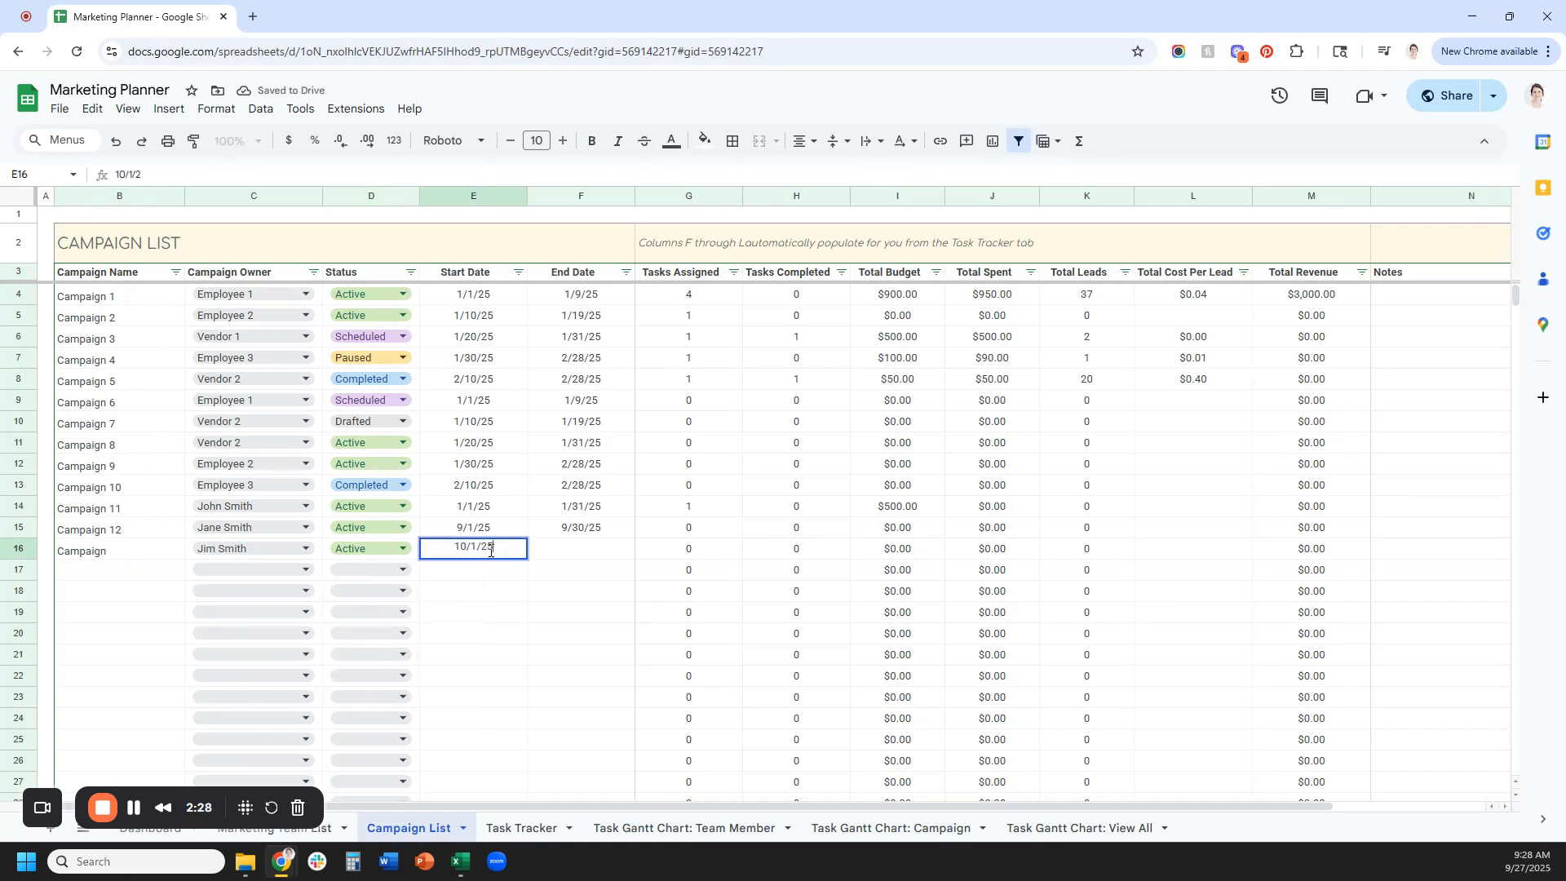
pyautogui.press('Tab')
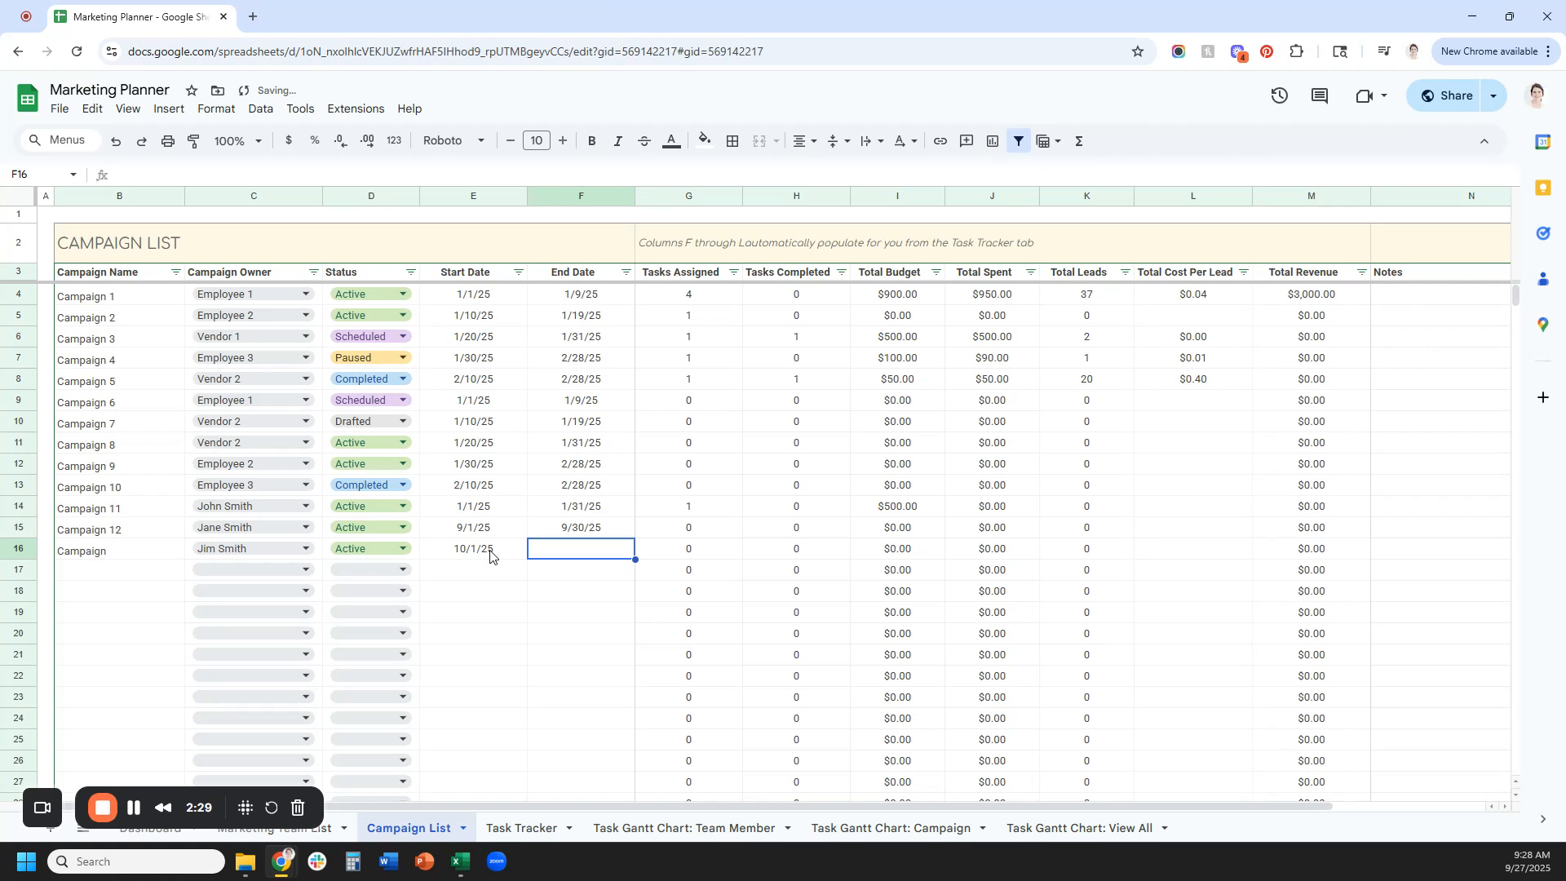
pyautogui.write('12/31/25')
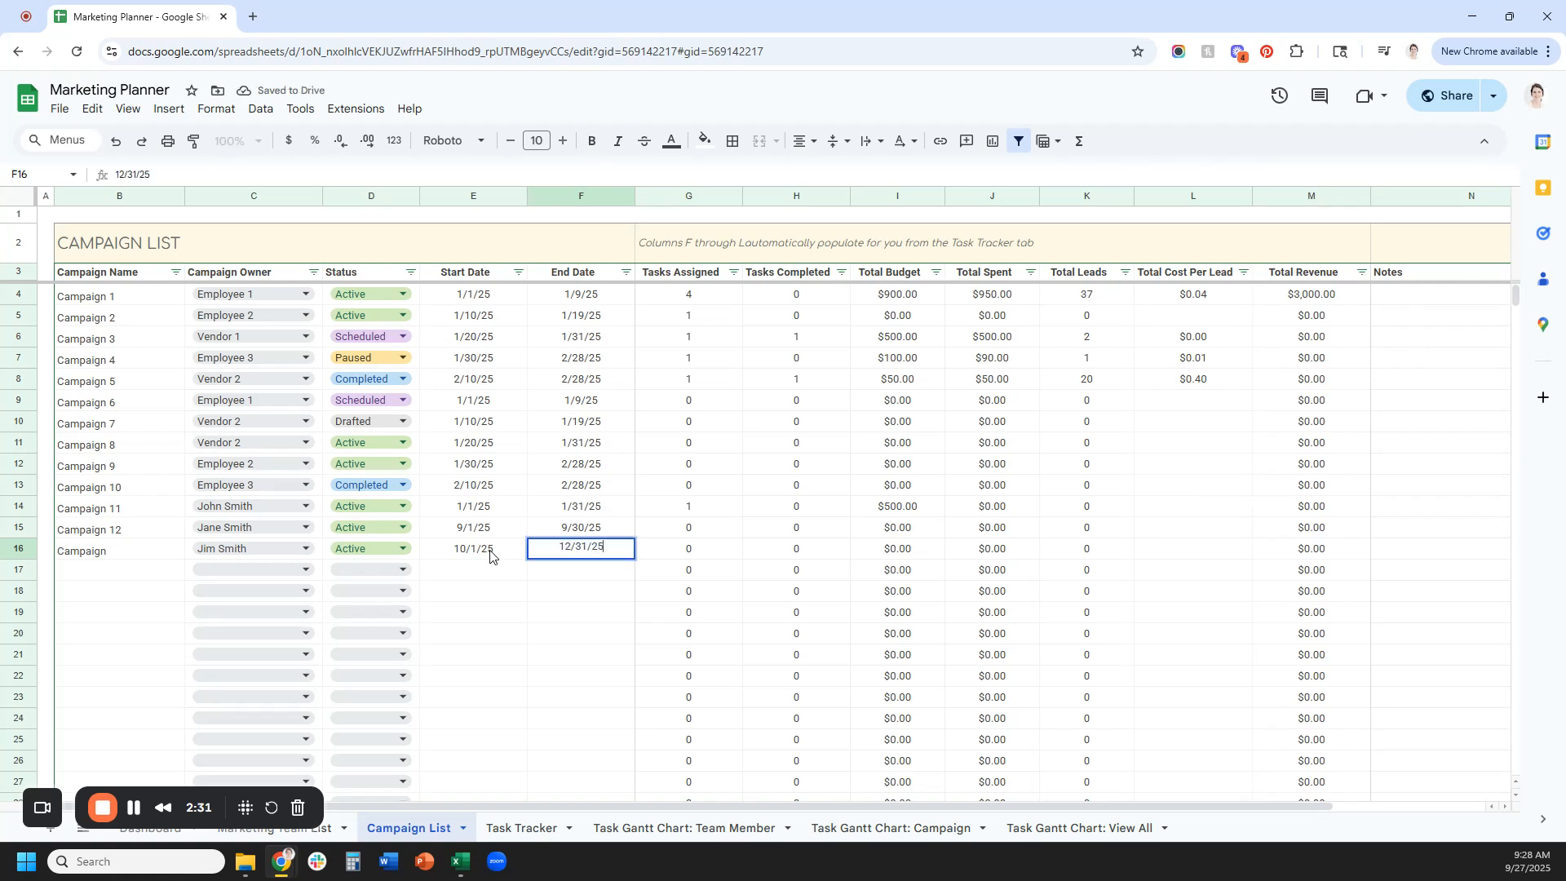
pyautogui.click(709, 553)
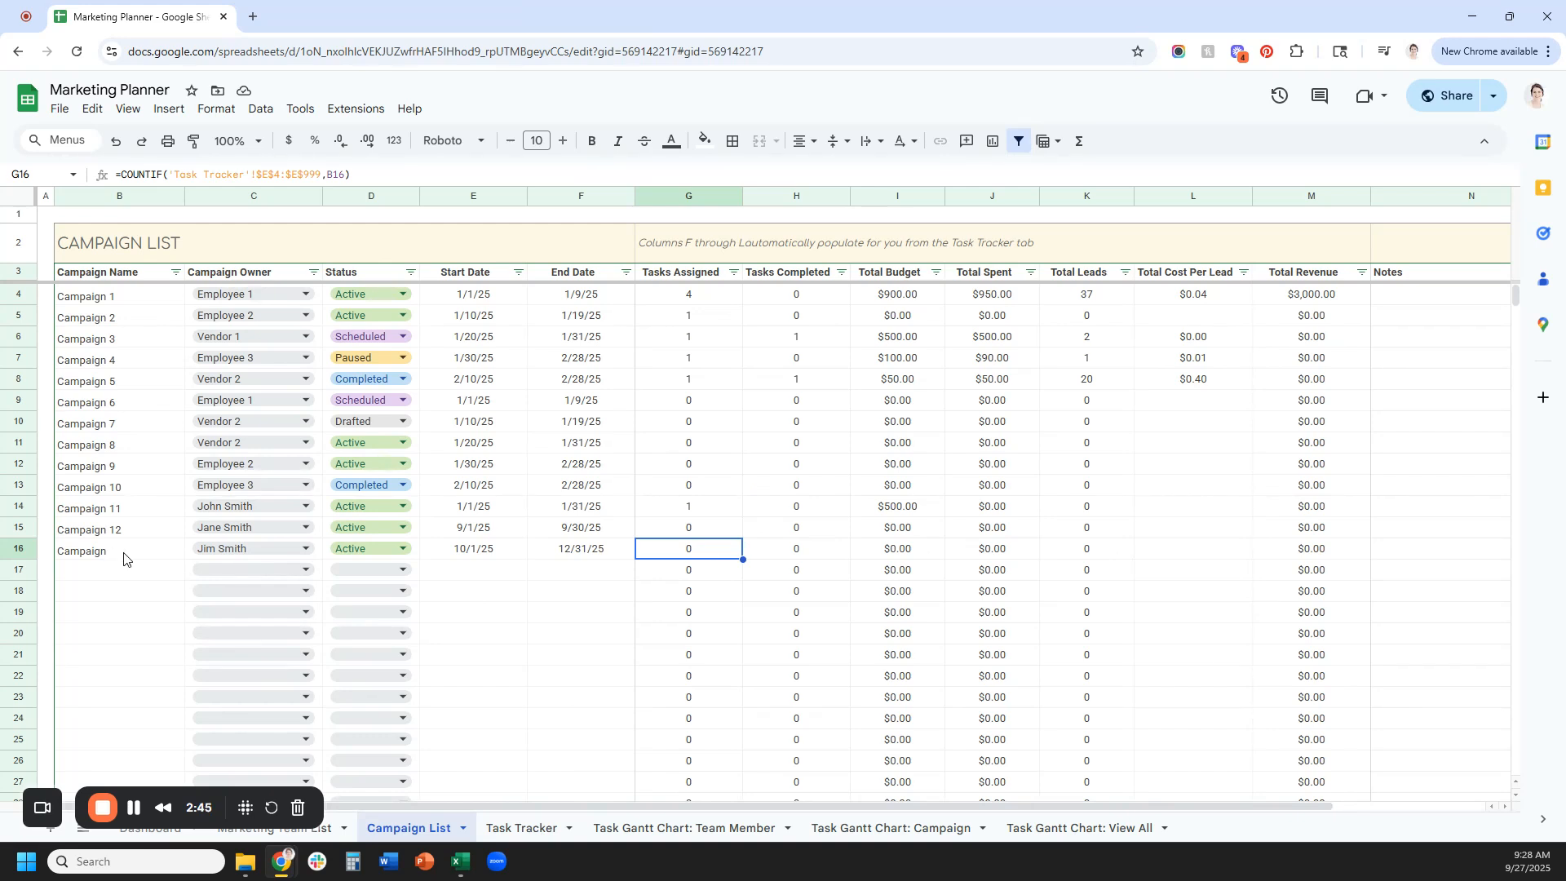
# Examine the Total Cost Per Lead and Total Revenue formulas in the Campaign List, along with the Notes column
pyautogui.click(1155, 547)
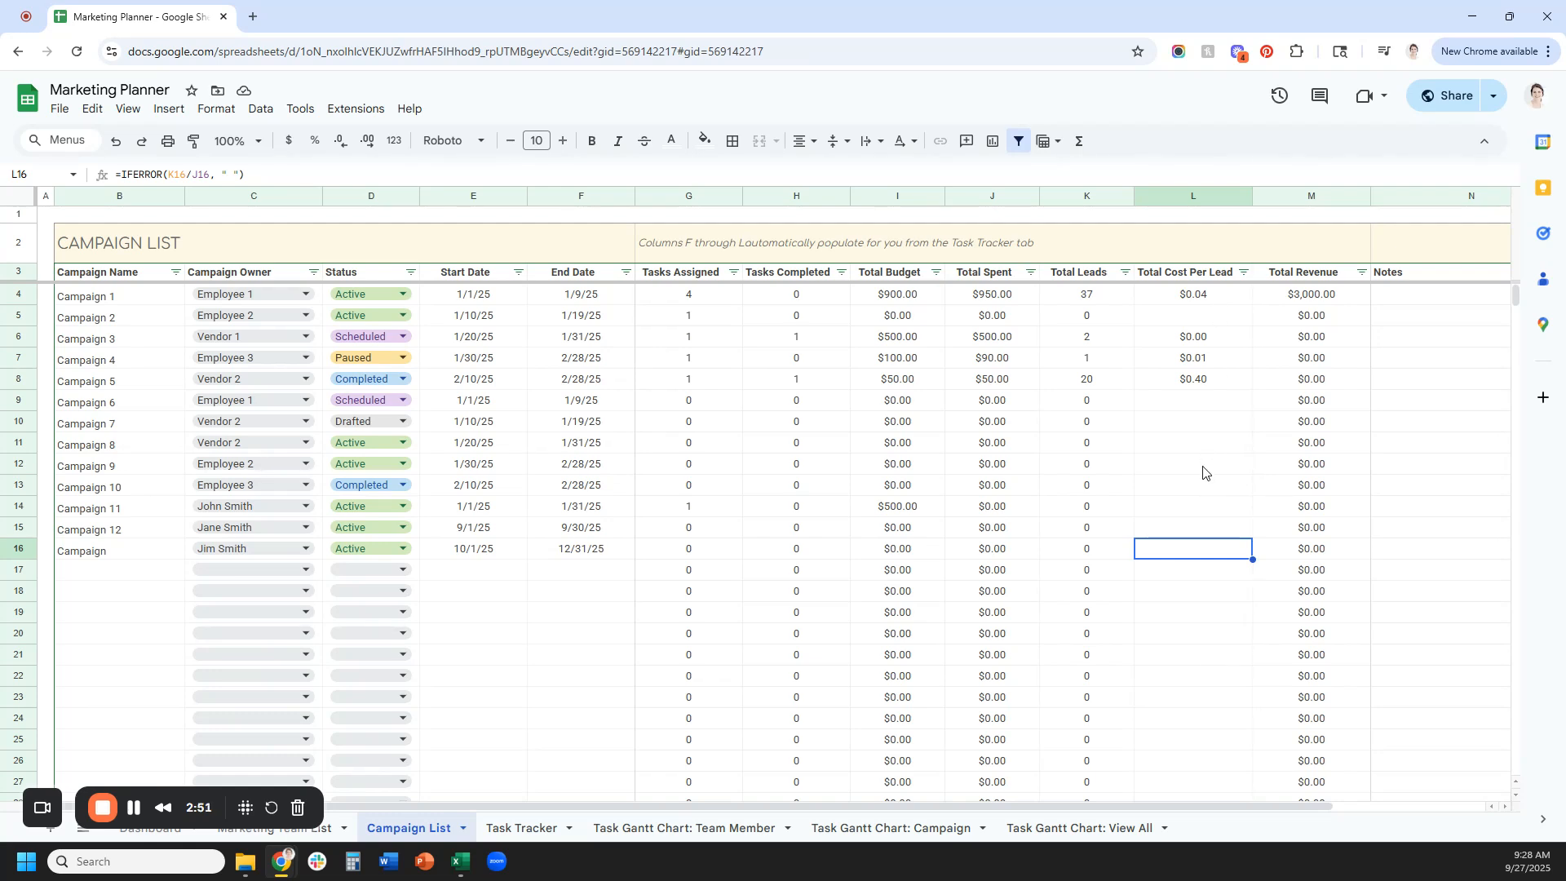
pyautogui.click(1349, 295)
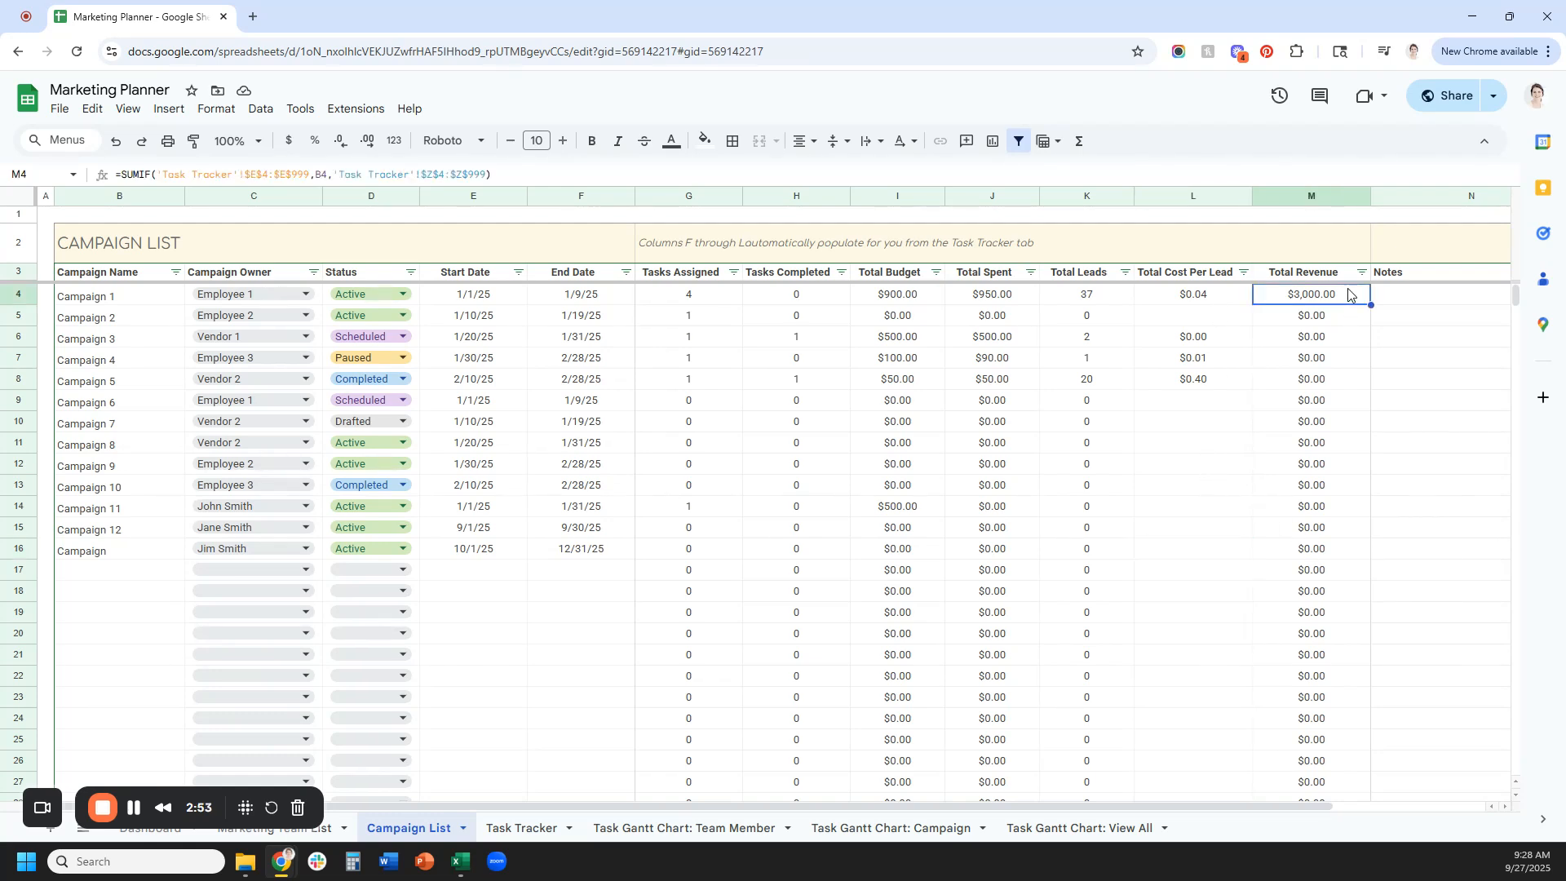
pyautogui.click(1325, 554)
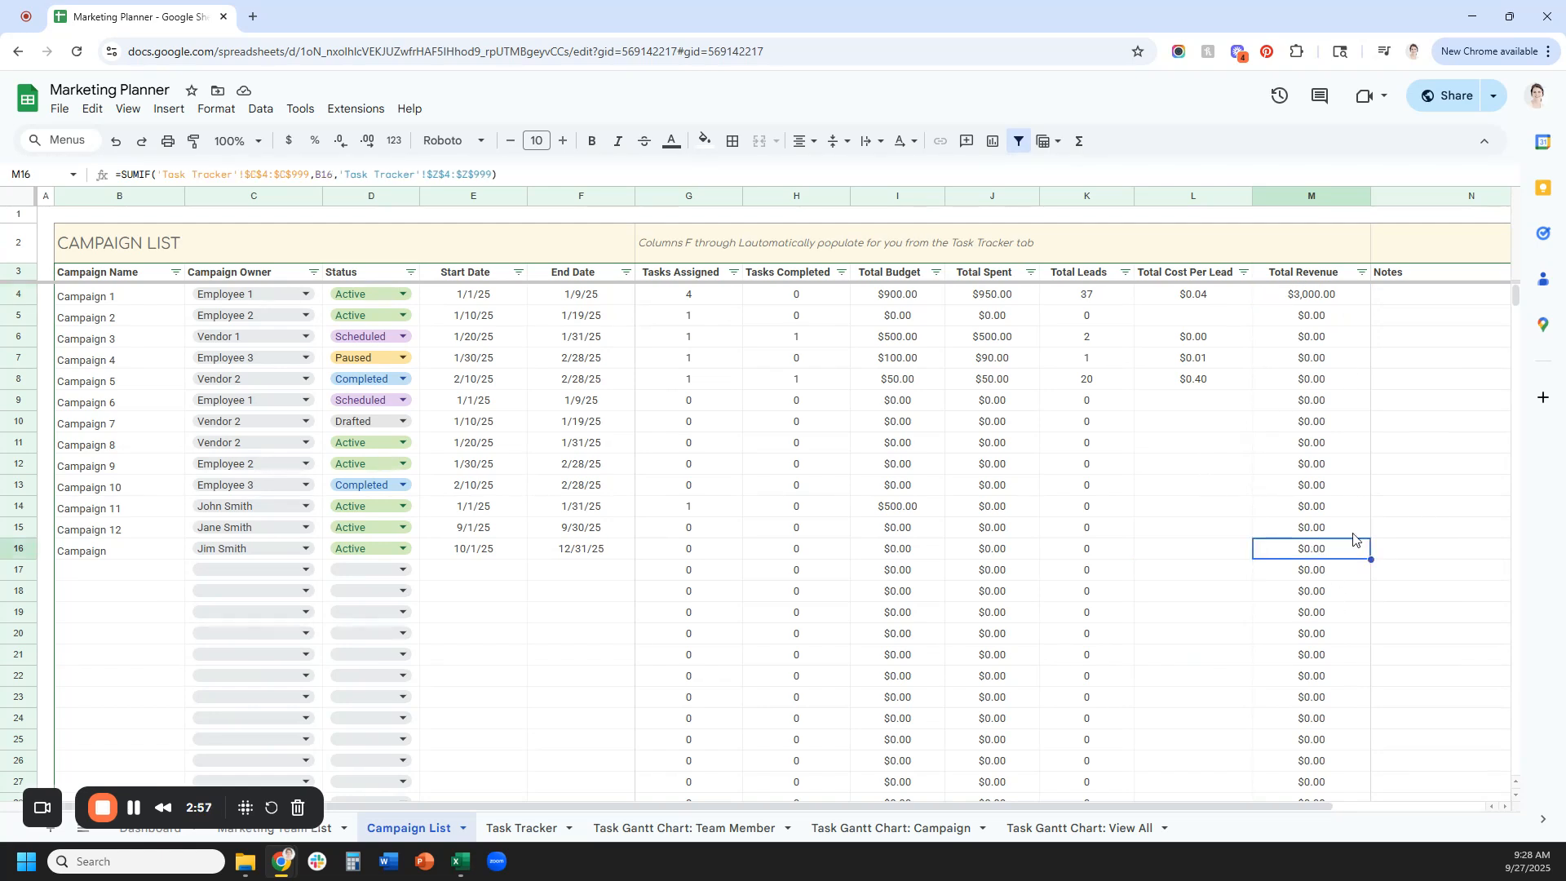
pyautogui.click(1405, 537)
pyautogui.moveTo(1193, 810); pyautogui.dragTo(1075, 805)
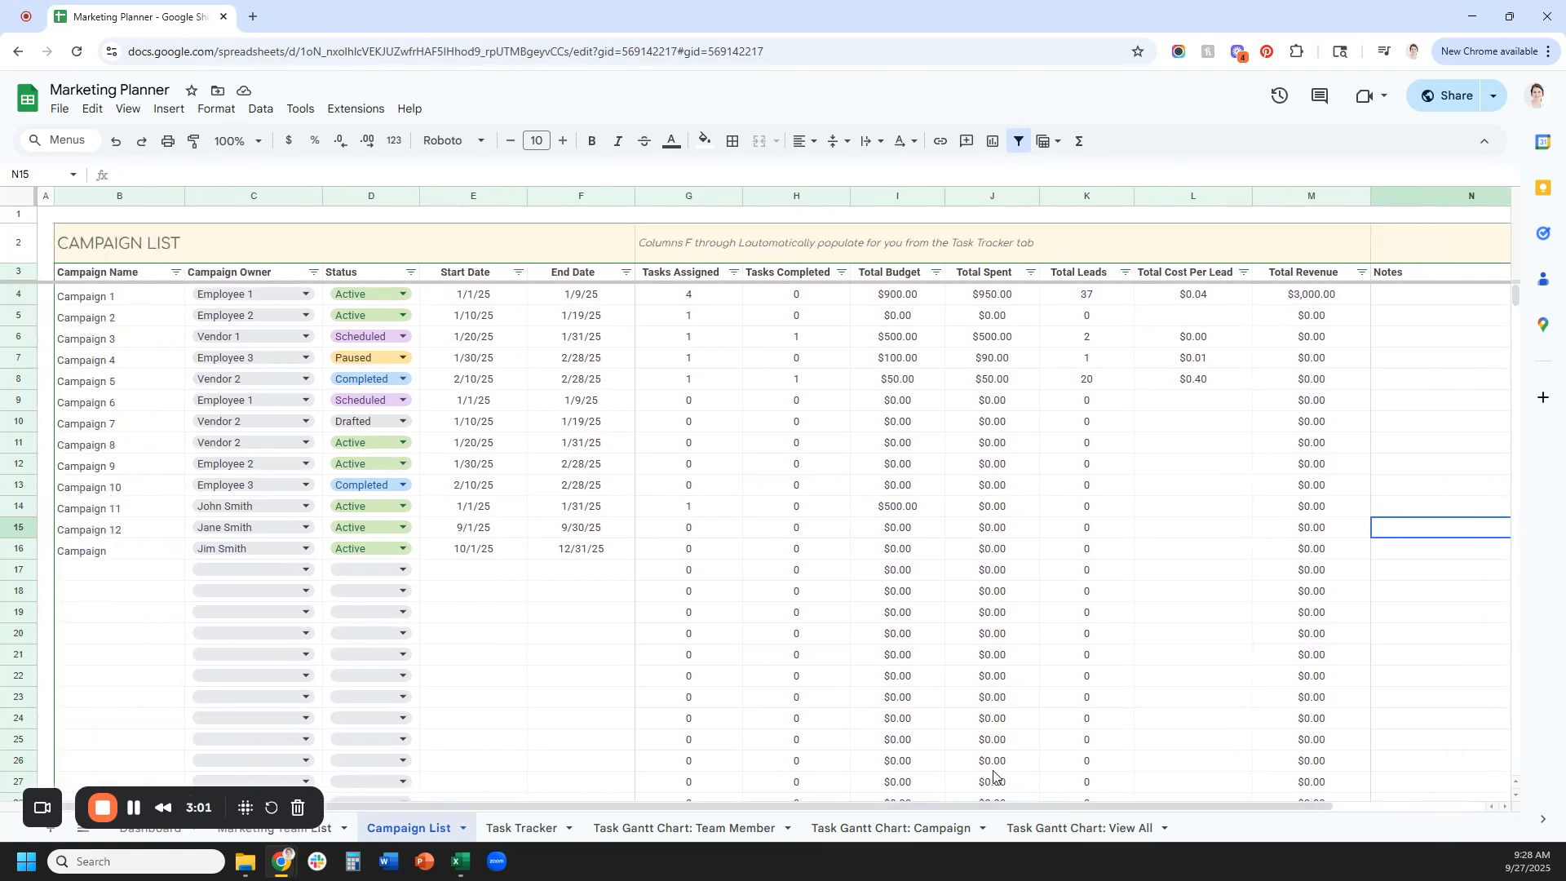
# Add Task 10 in row 13 of the Task Tracker, assigned to the newly added team member with High priority
pyautogui.click(521, 828)
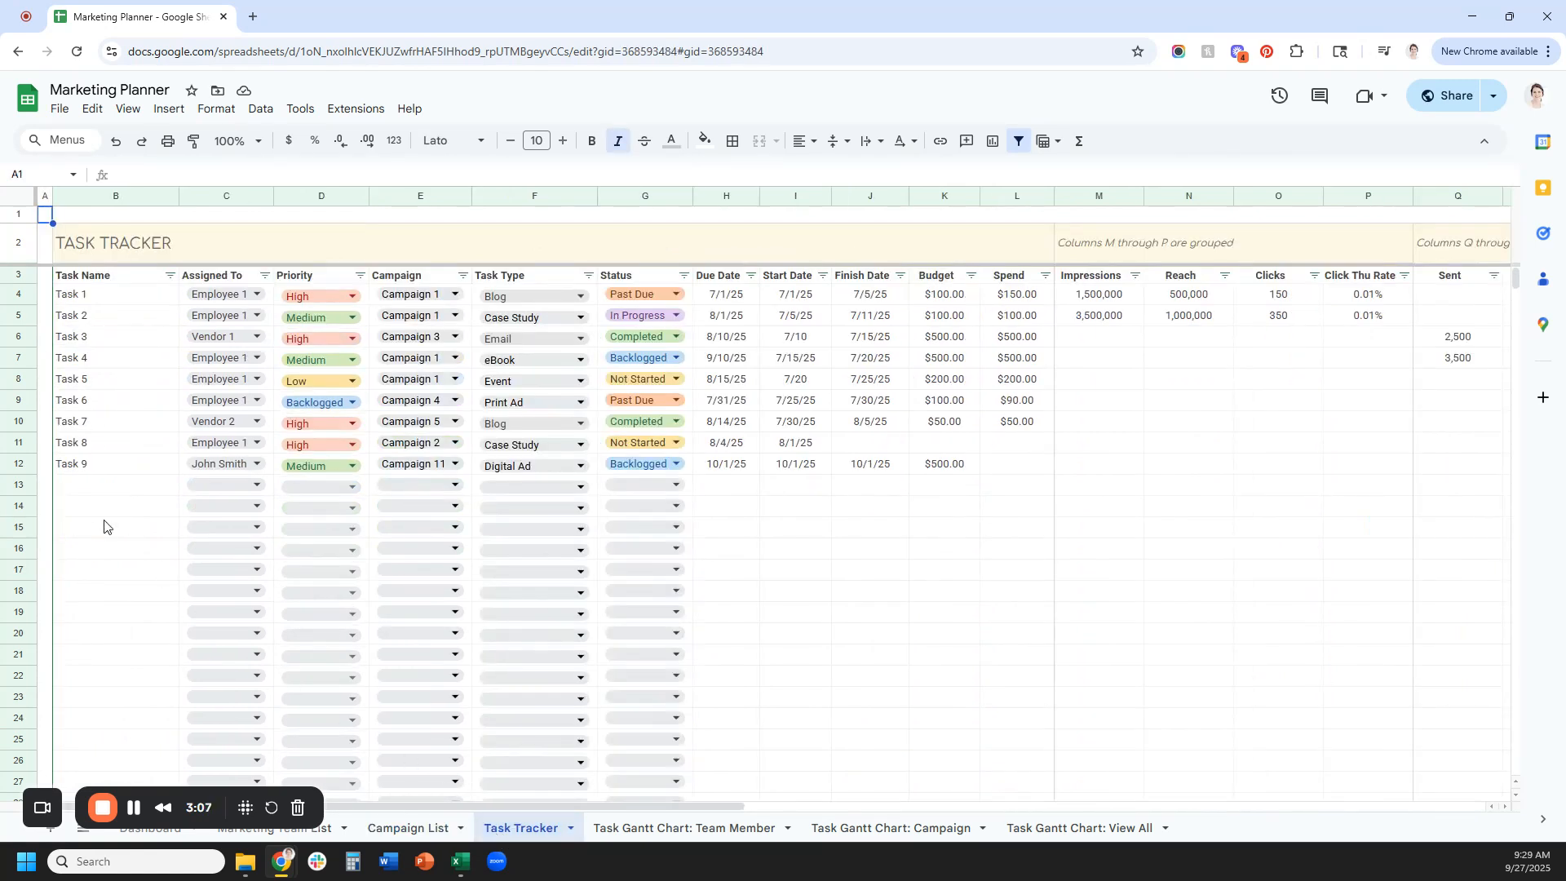
pyautogui.click(91, 487)
pyautogui.write('Tak')
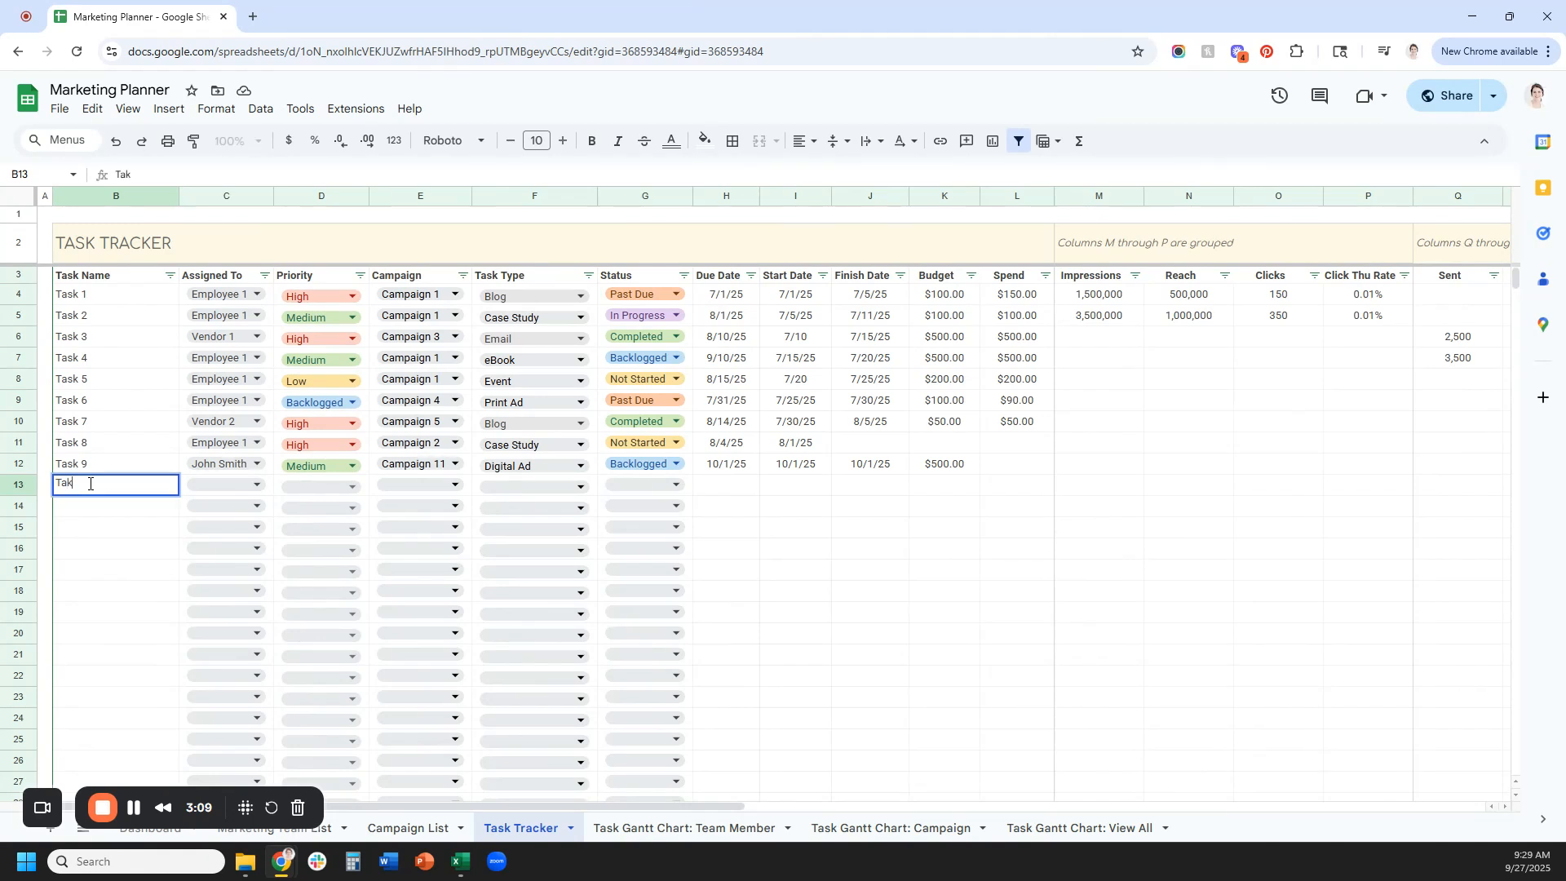
pyautogui.write('k 10')
pyautogui.click(246, 489)
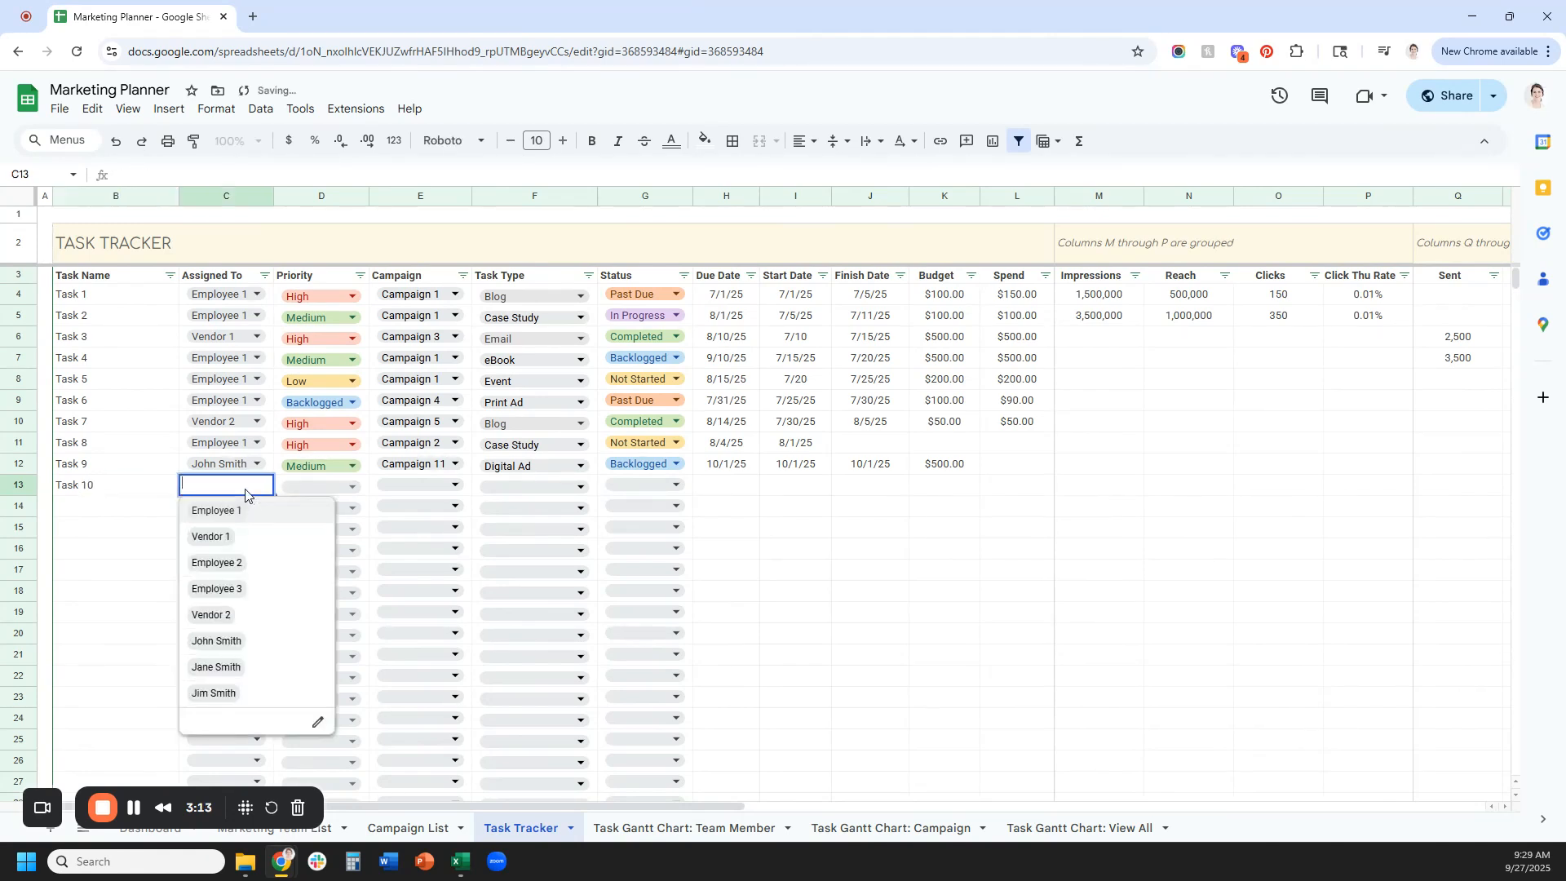
pyautogui.click(264, 694)
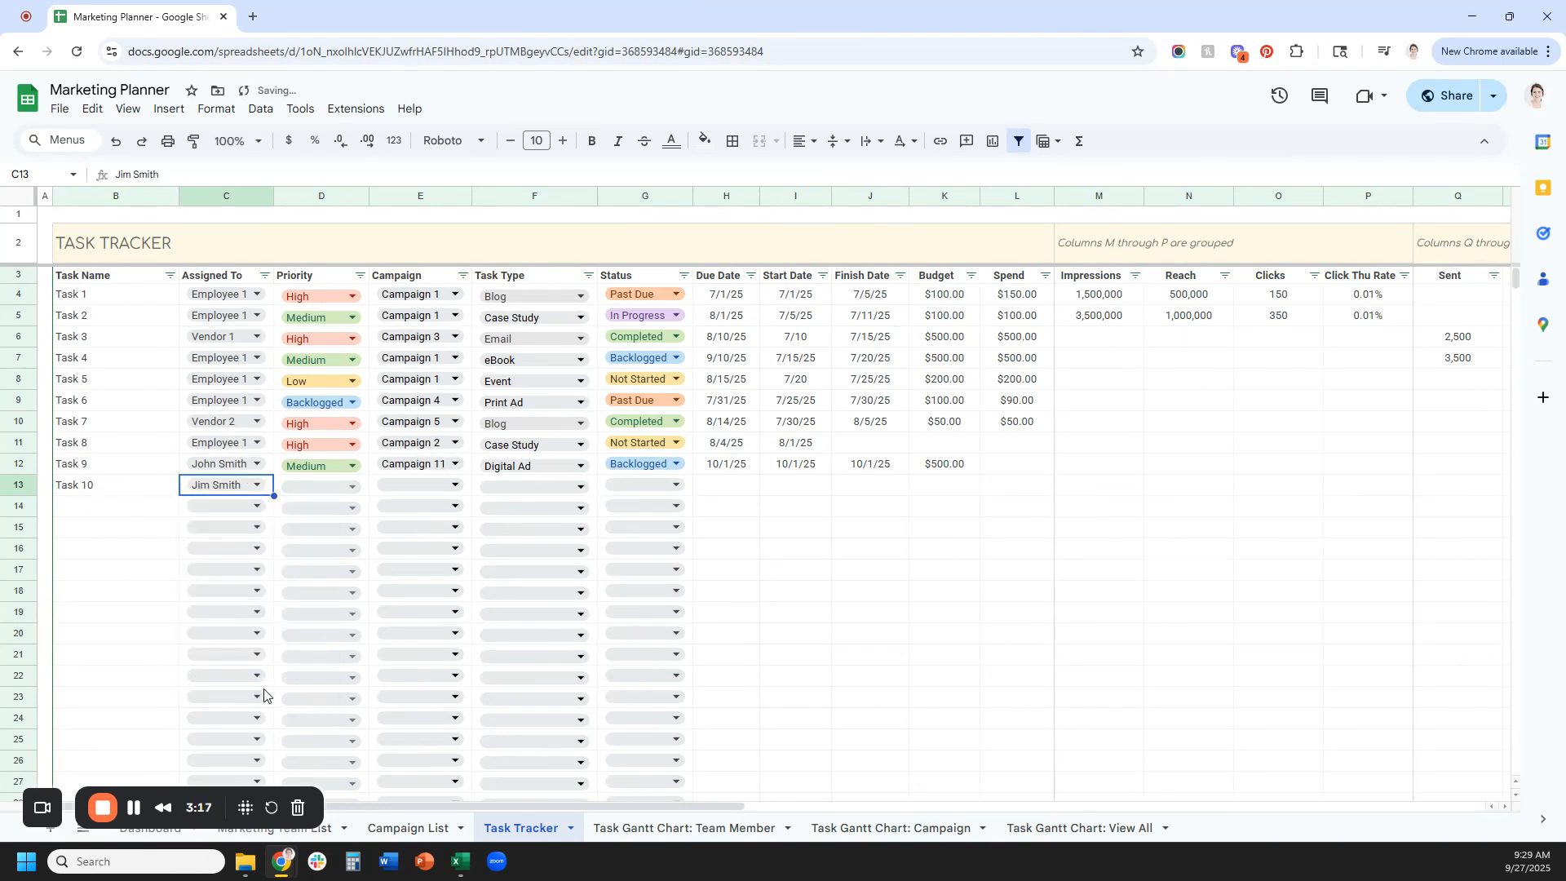
pyautogui.click(321, 489)
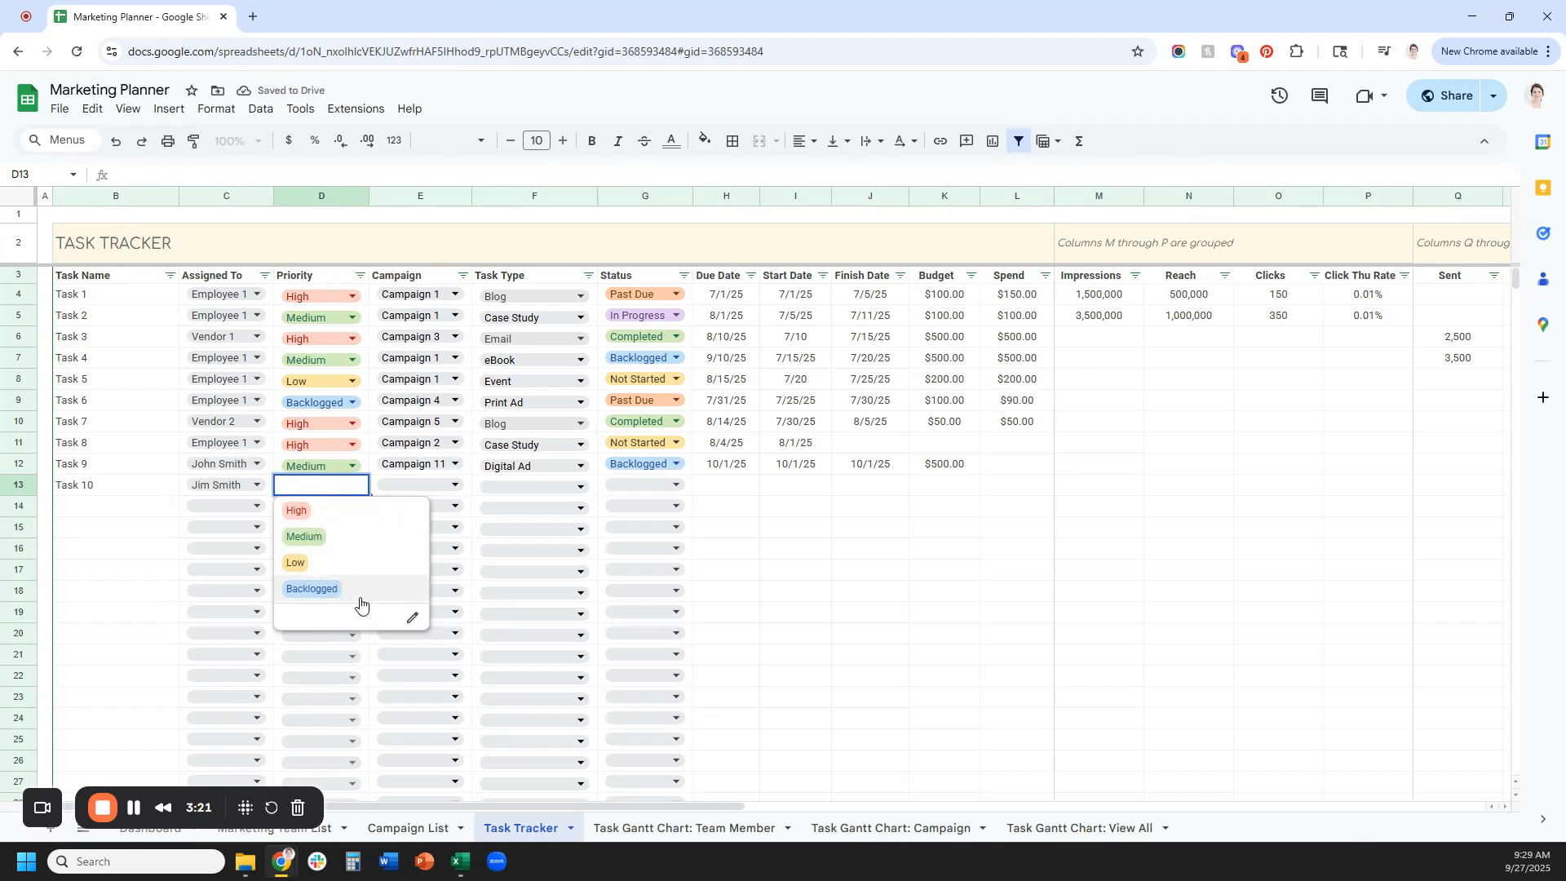
pyautogui.click(364, 515)
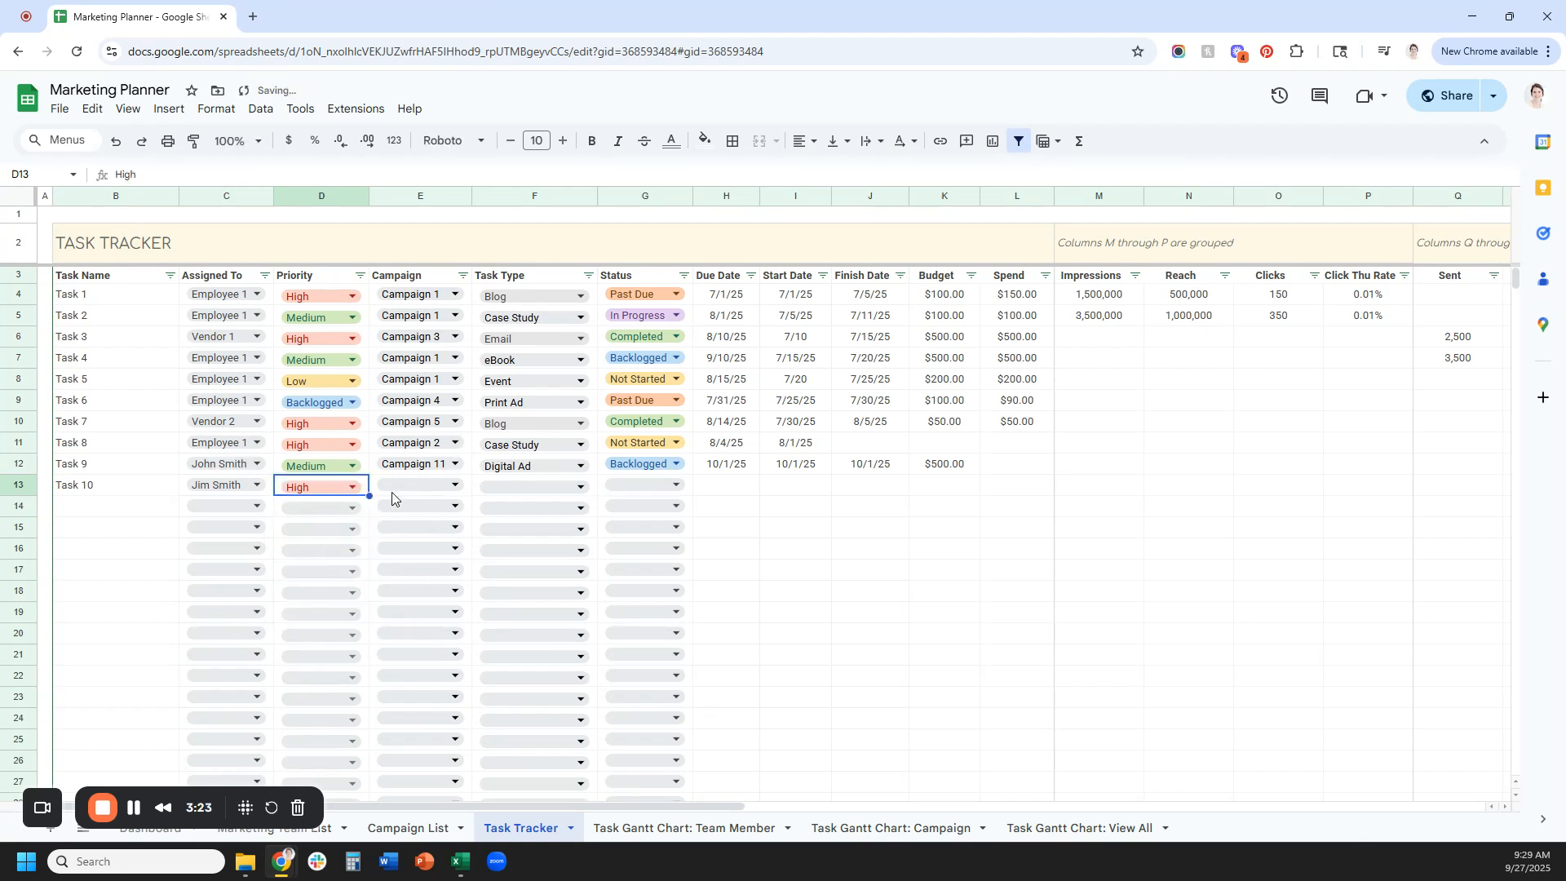
# Assign Task 10 in row 13 of the Task Tracker to the campaign named Campaign
pyautogui.click(392, 489)
pyautogui.scroll(-1, 457, 712)
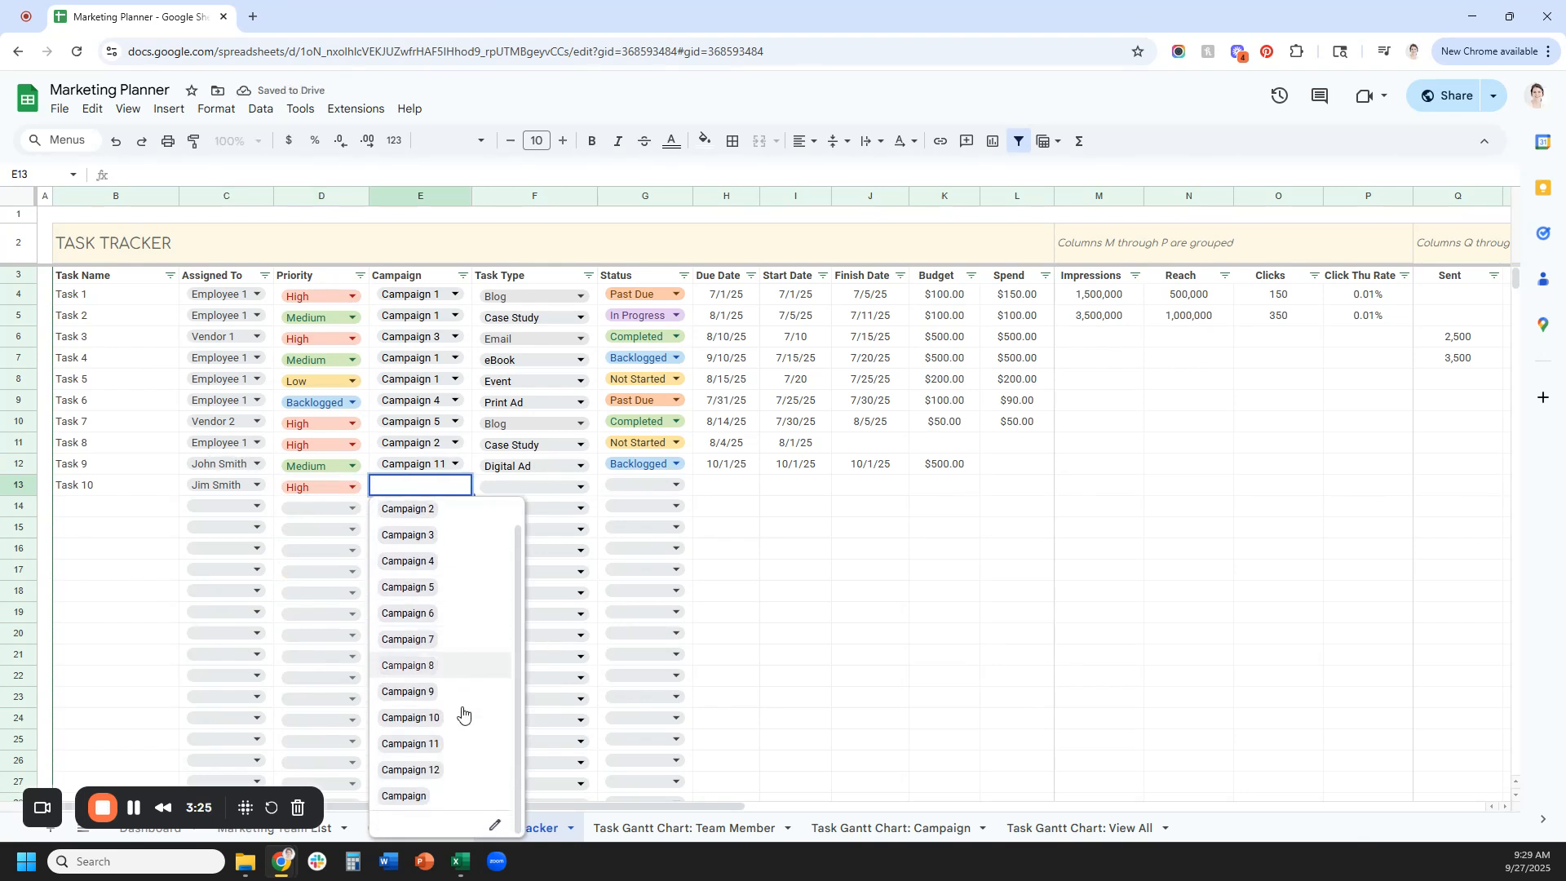
pyautogui.click(443, 798)
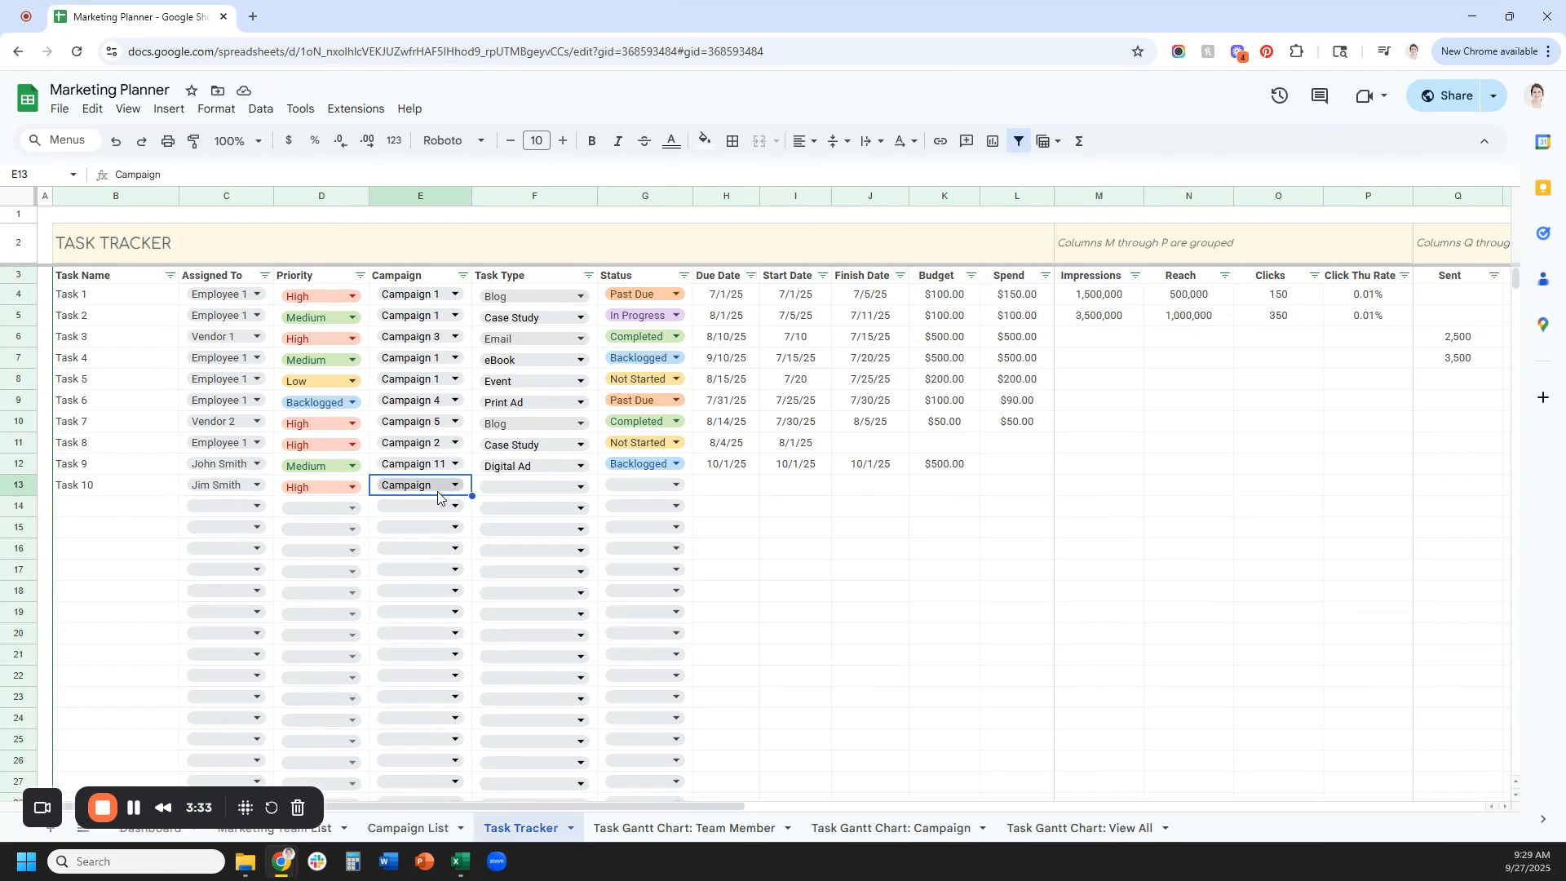
# Add Example as a new option in the Task Type dropdown and apply the change to all matching dropdowns
pyautogui.click(525, 487)
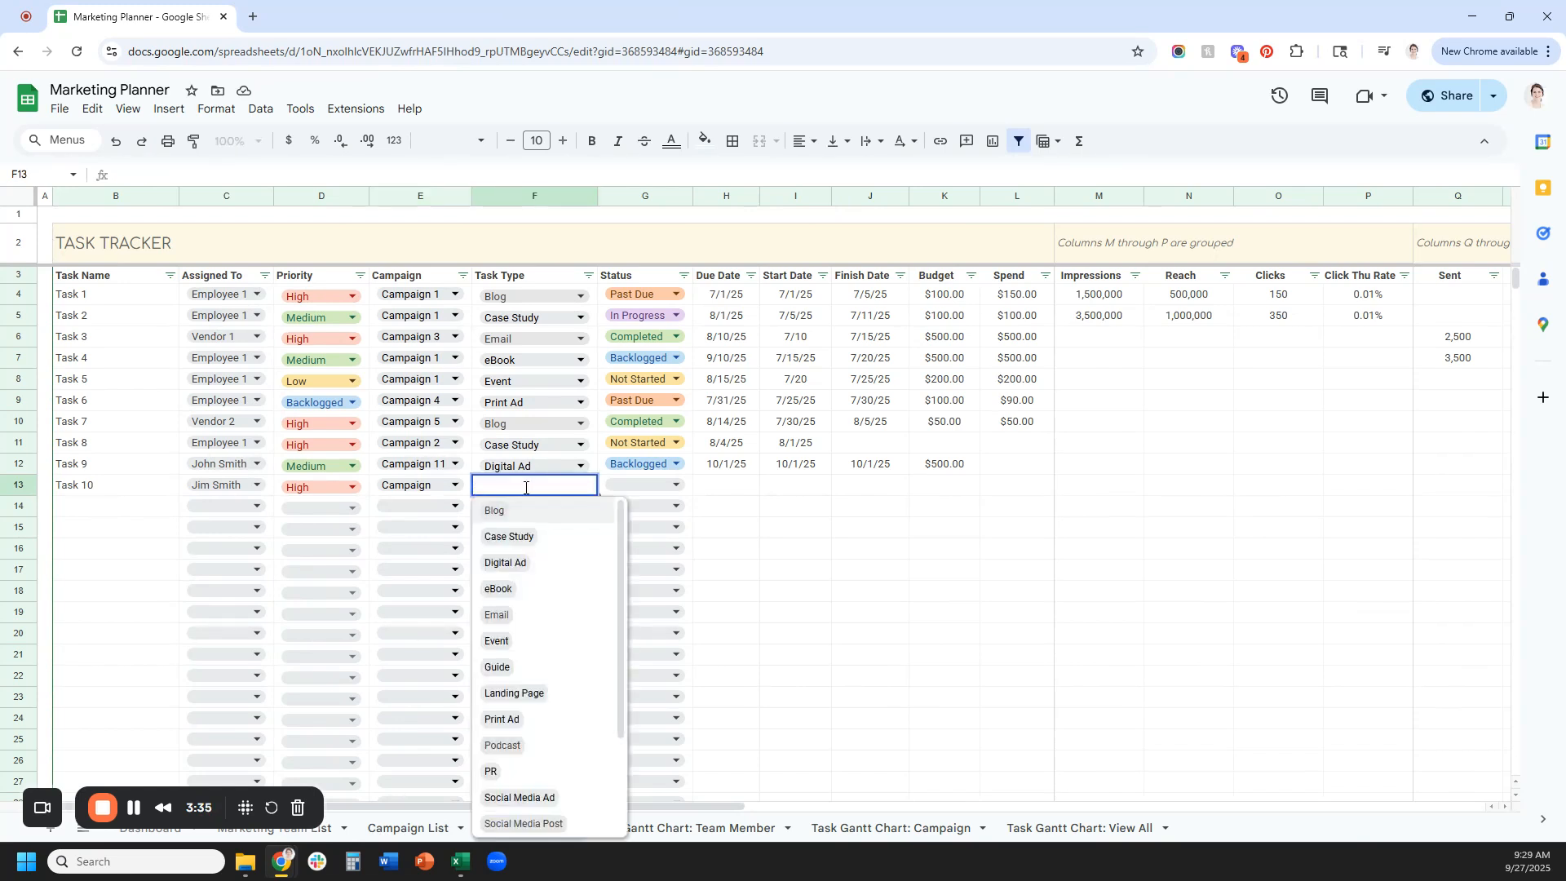
pyautogui.scroll(-3, 555, 571)
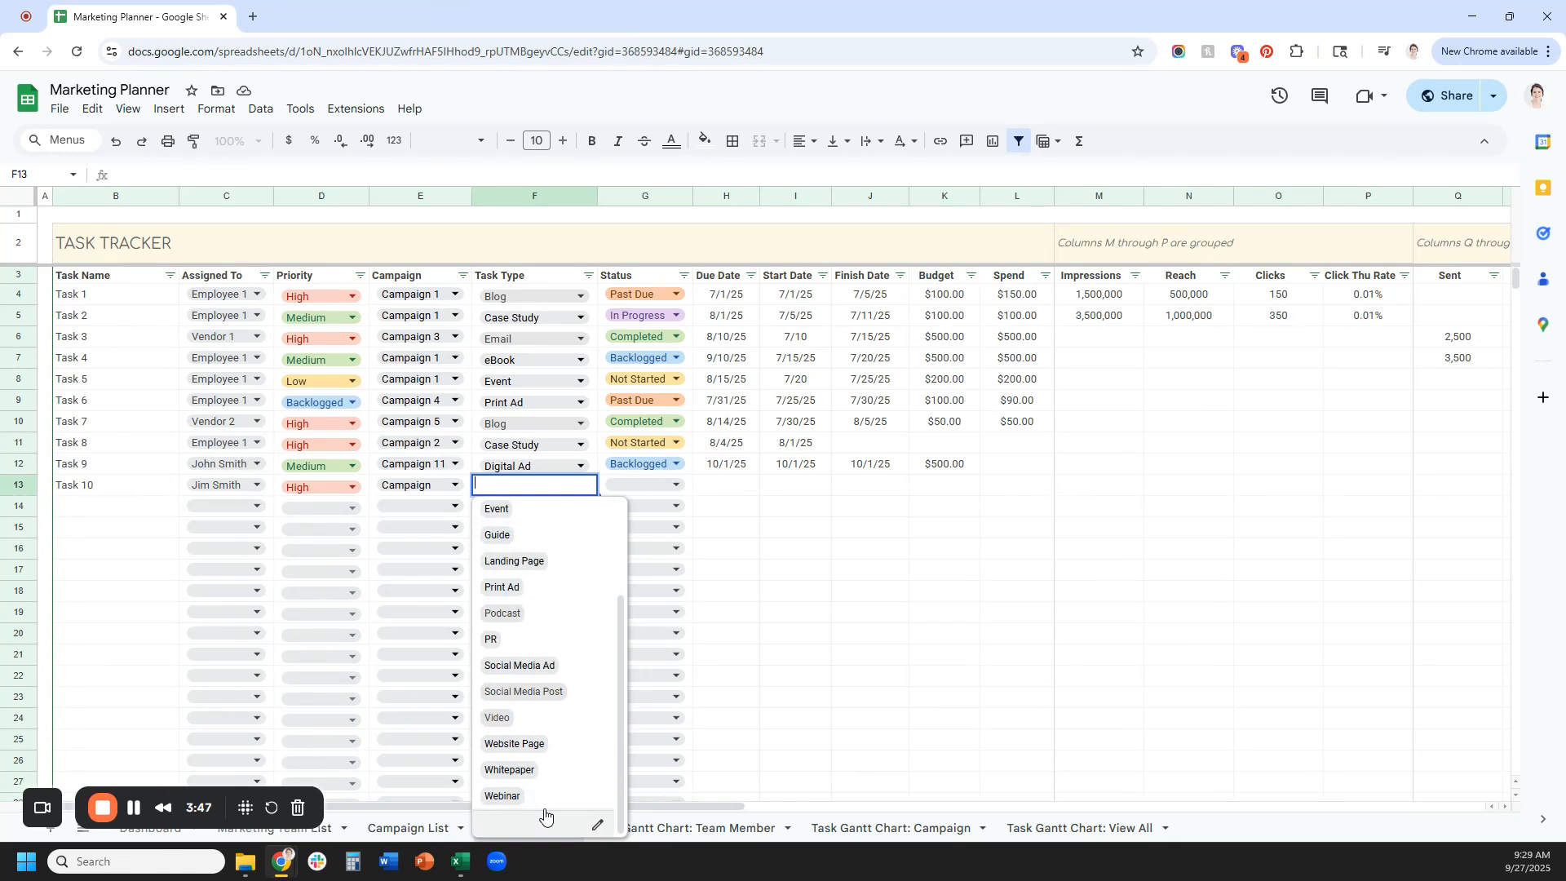
pyautogui.click(599, 829)
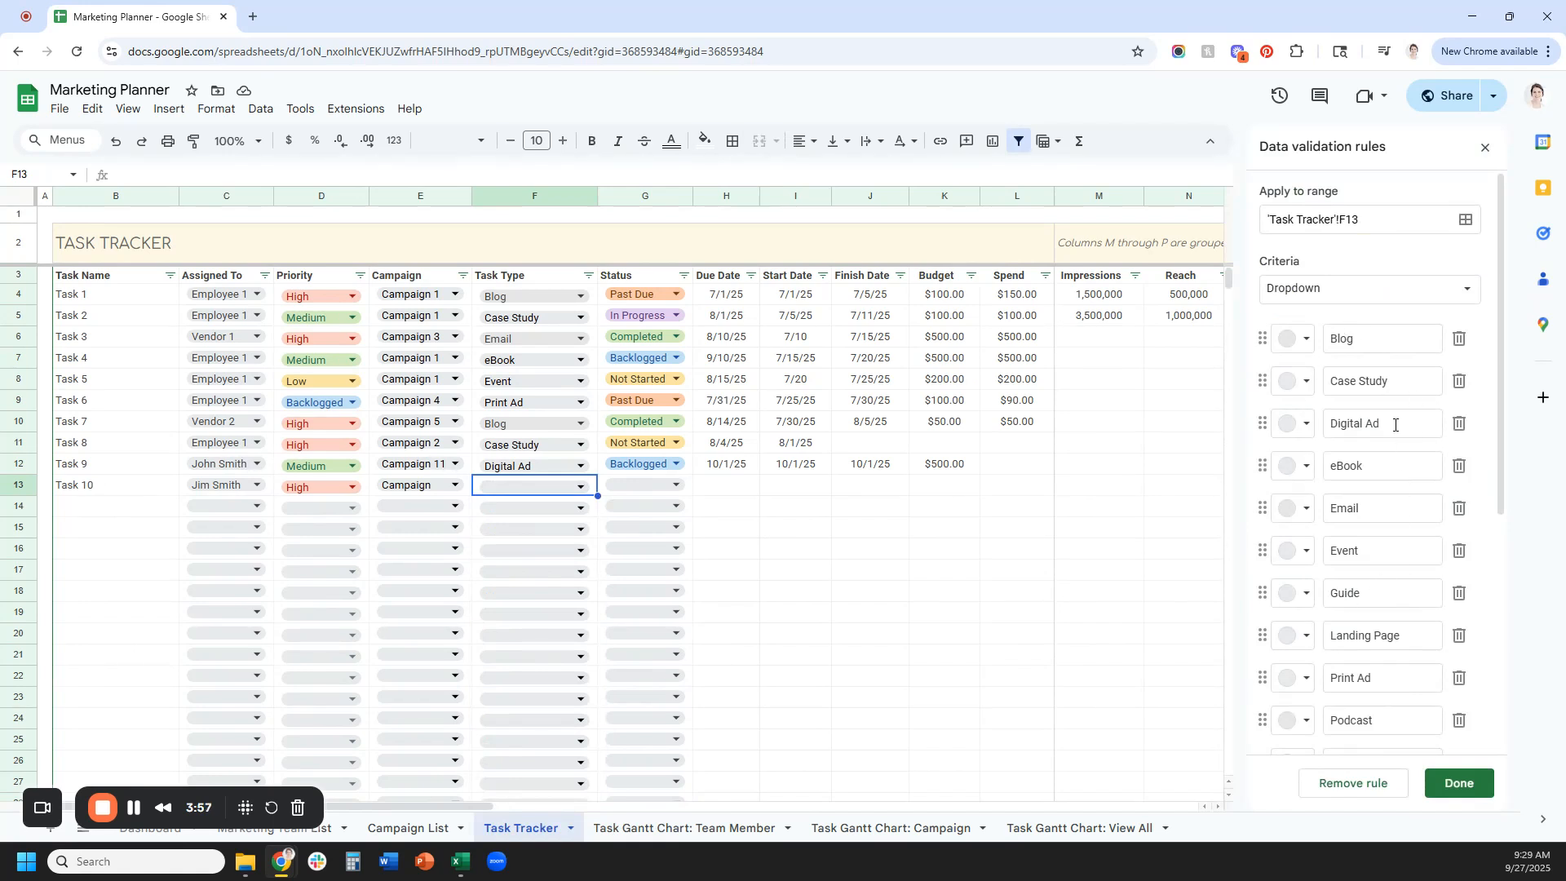
pyautogui.moveTo(1397, 378); pyautogui.dragTo(1326, 380)
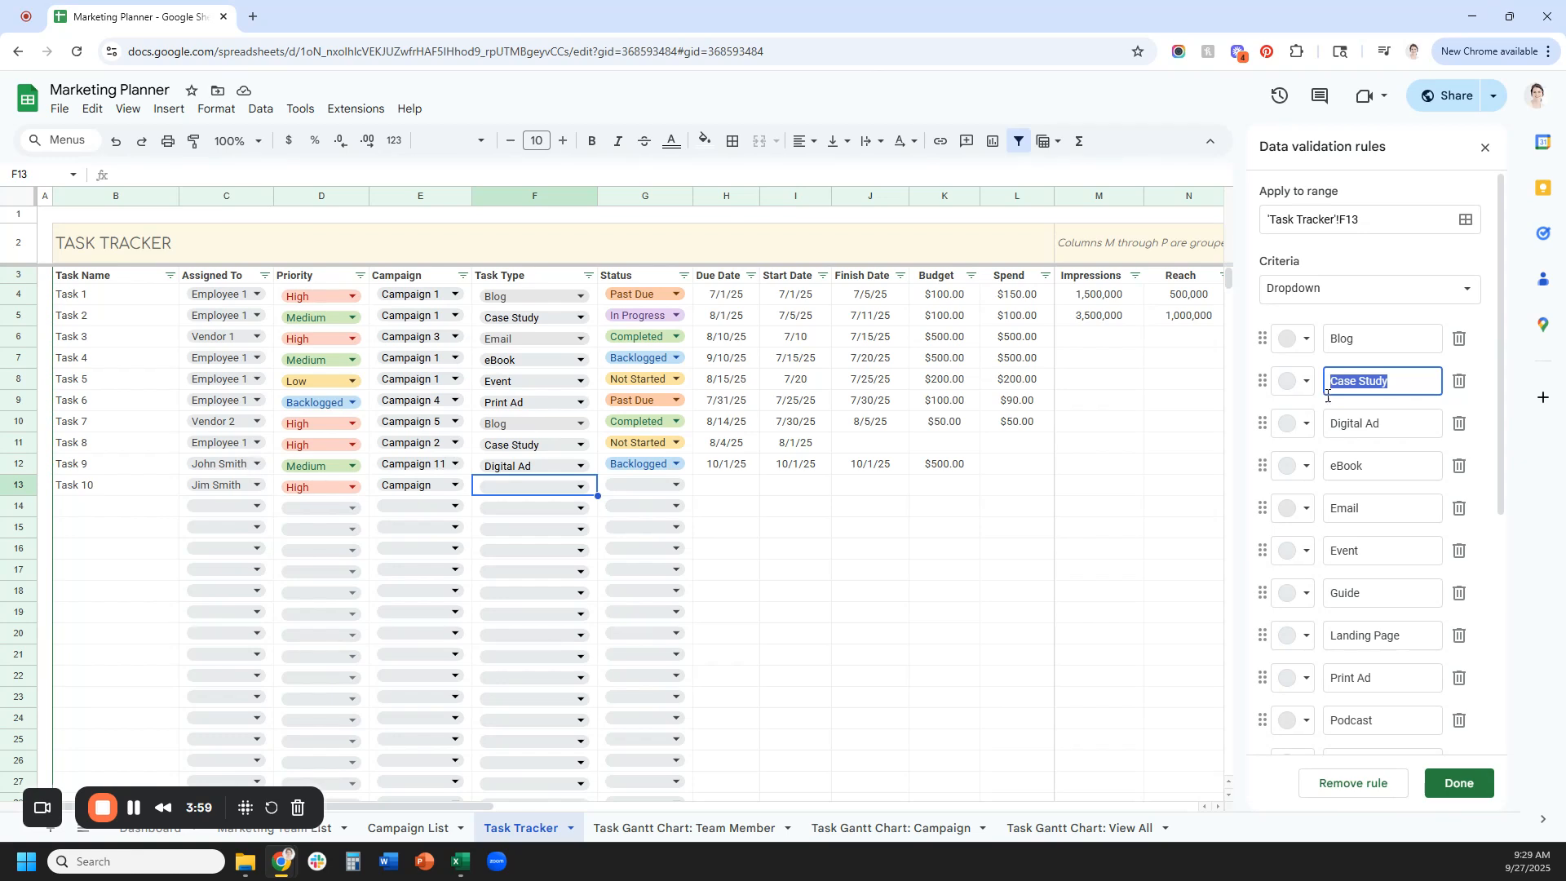
pyautogui.click(1344, 424)
pyautogui.scroll(-5, 1345, 503)
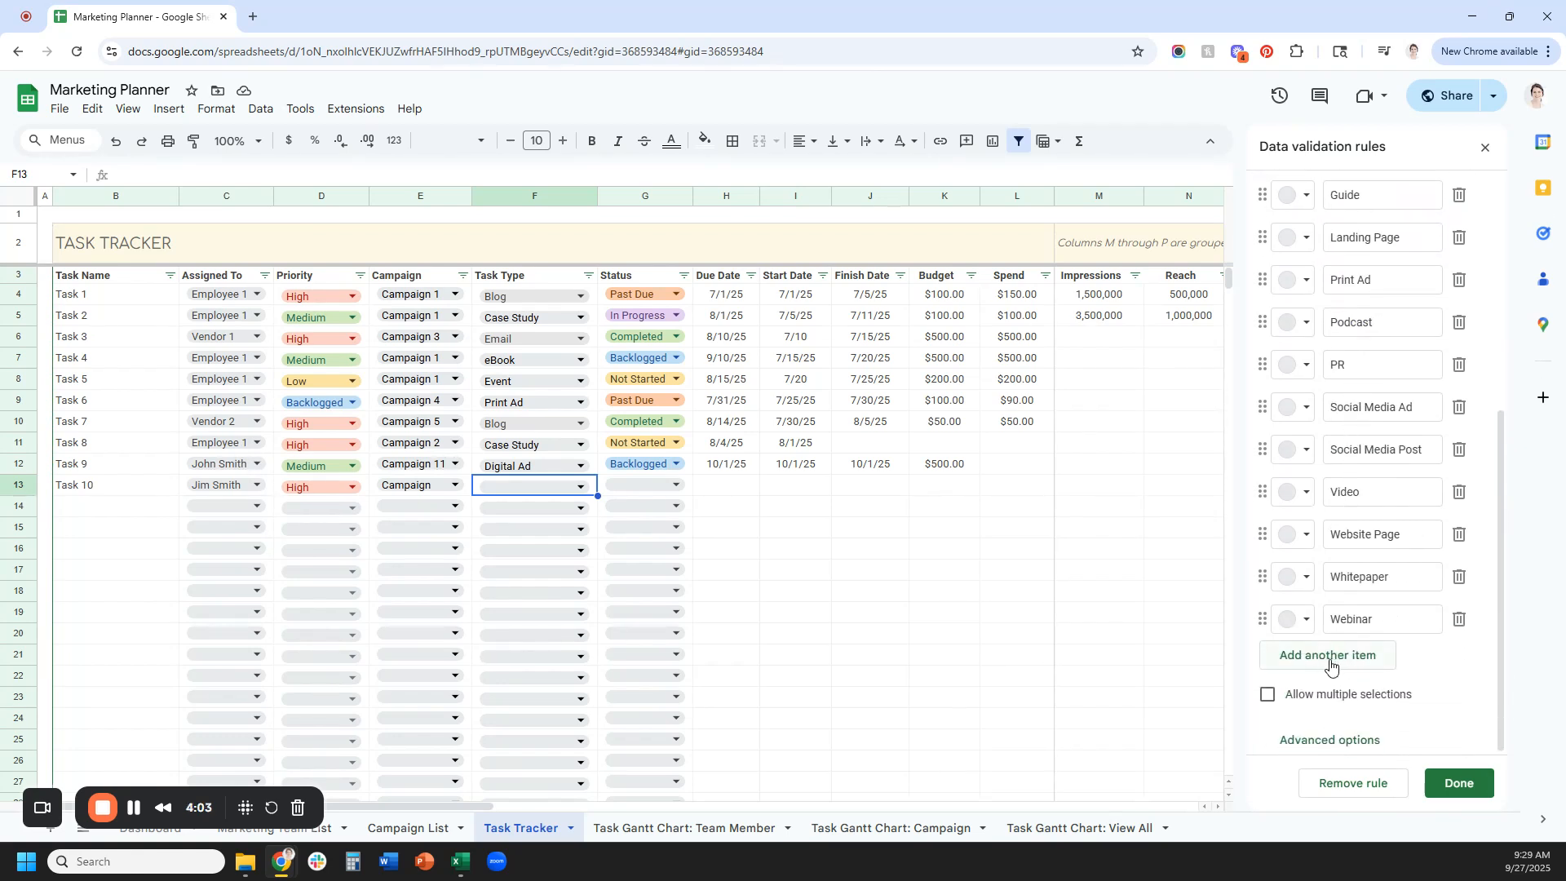
pyautogui.click(1331, 657)
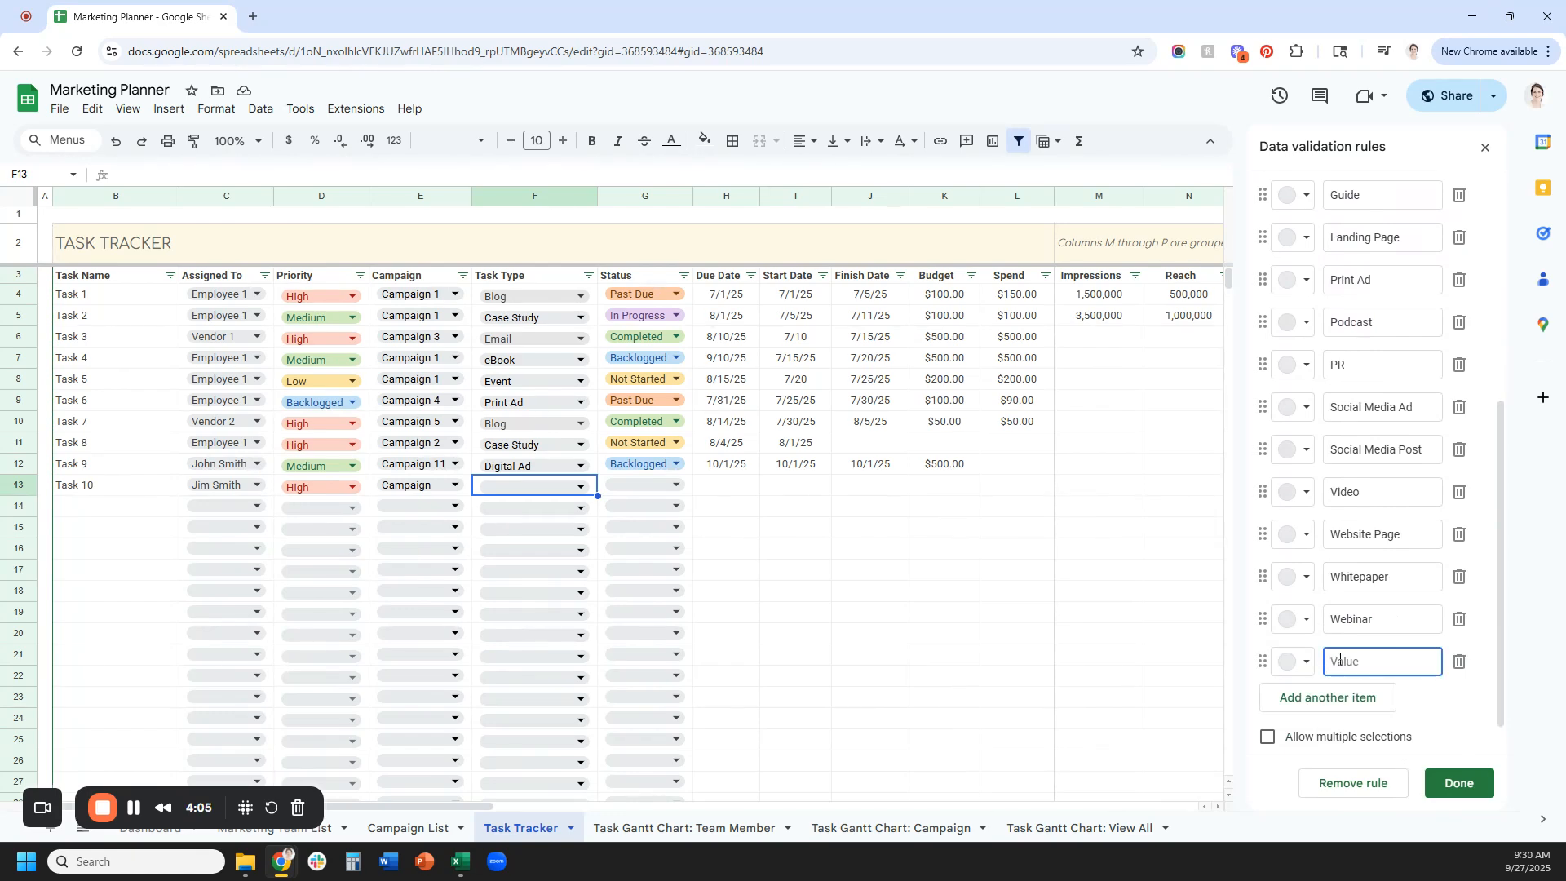
pyautogui.write('Example')
pyautogui.click(1447, 785)
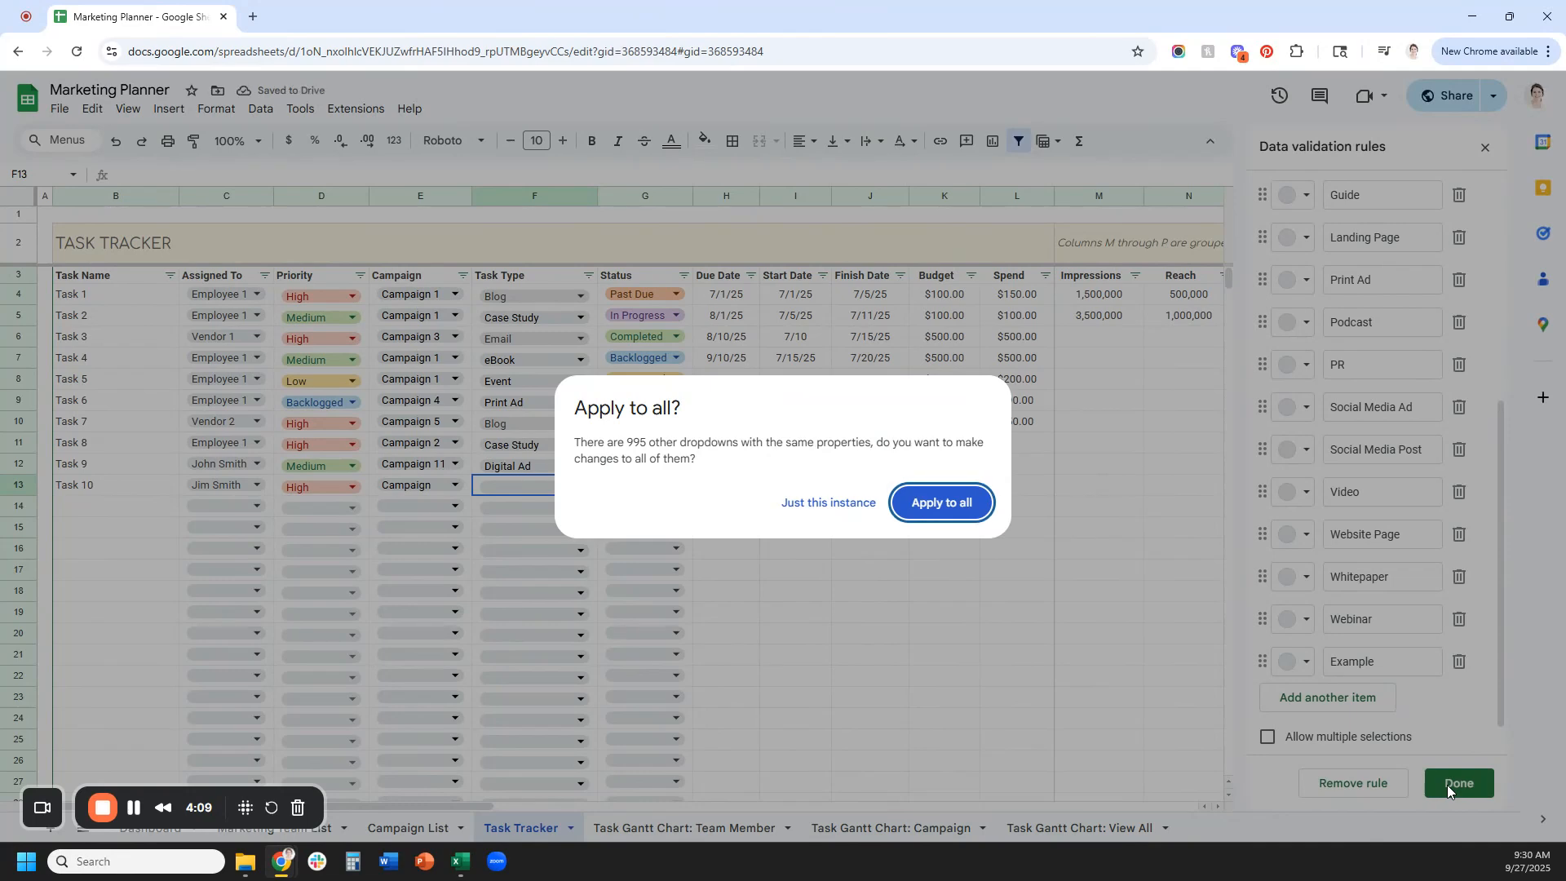
pyautogui.click(936, 504)
# Set Task 10's task type to Example
pyautogui.click(563, 493)
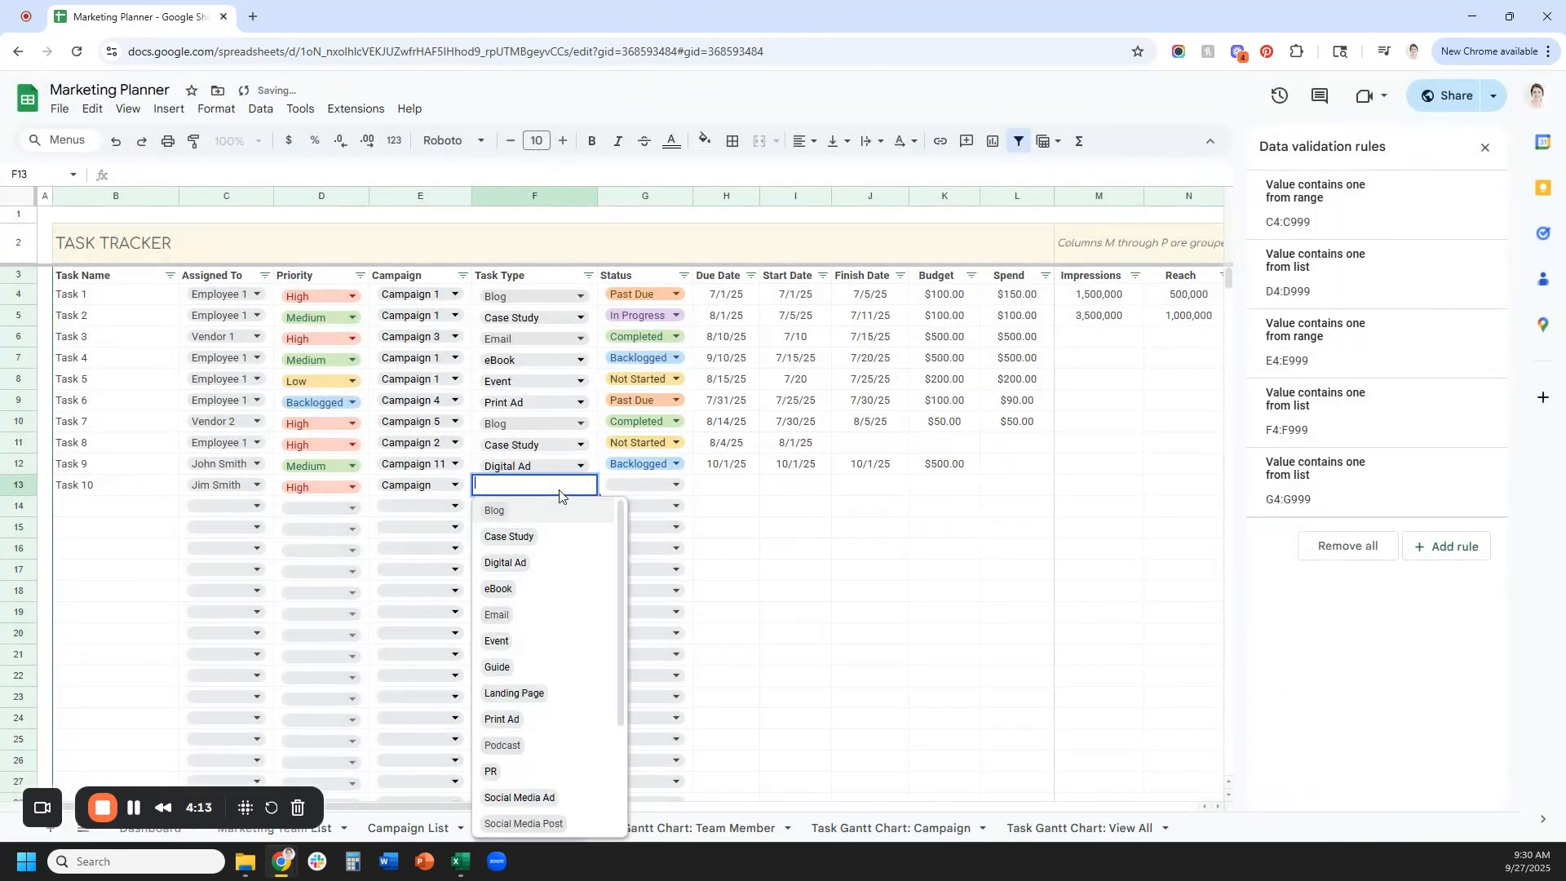
pyautogui.scroll(-5, 560, 694)
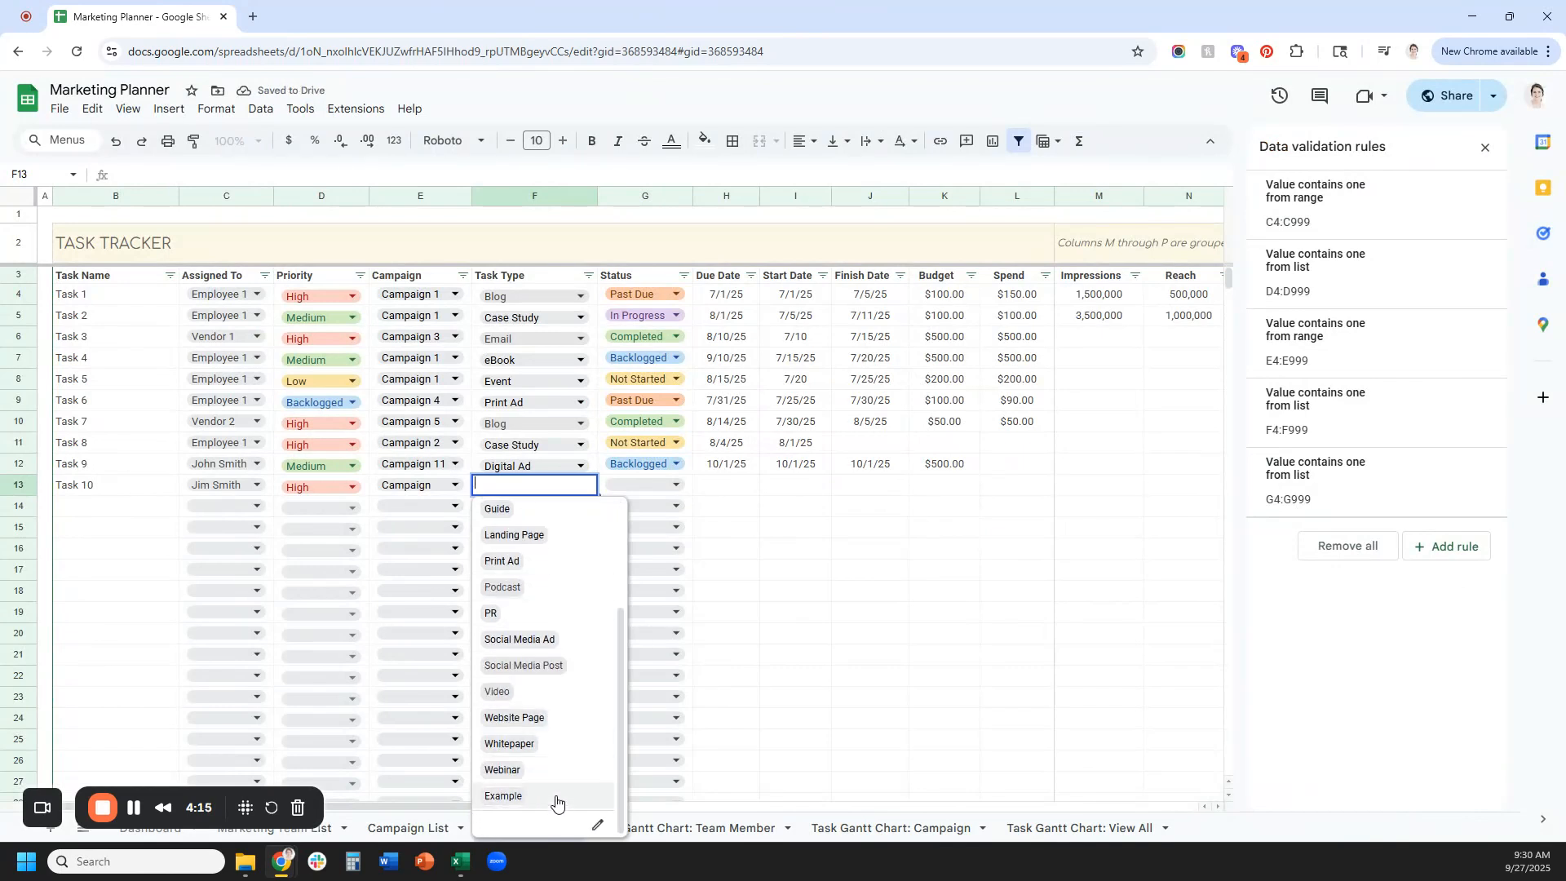
pyautogui.click(555, 799)
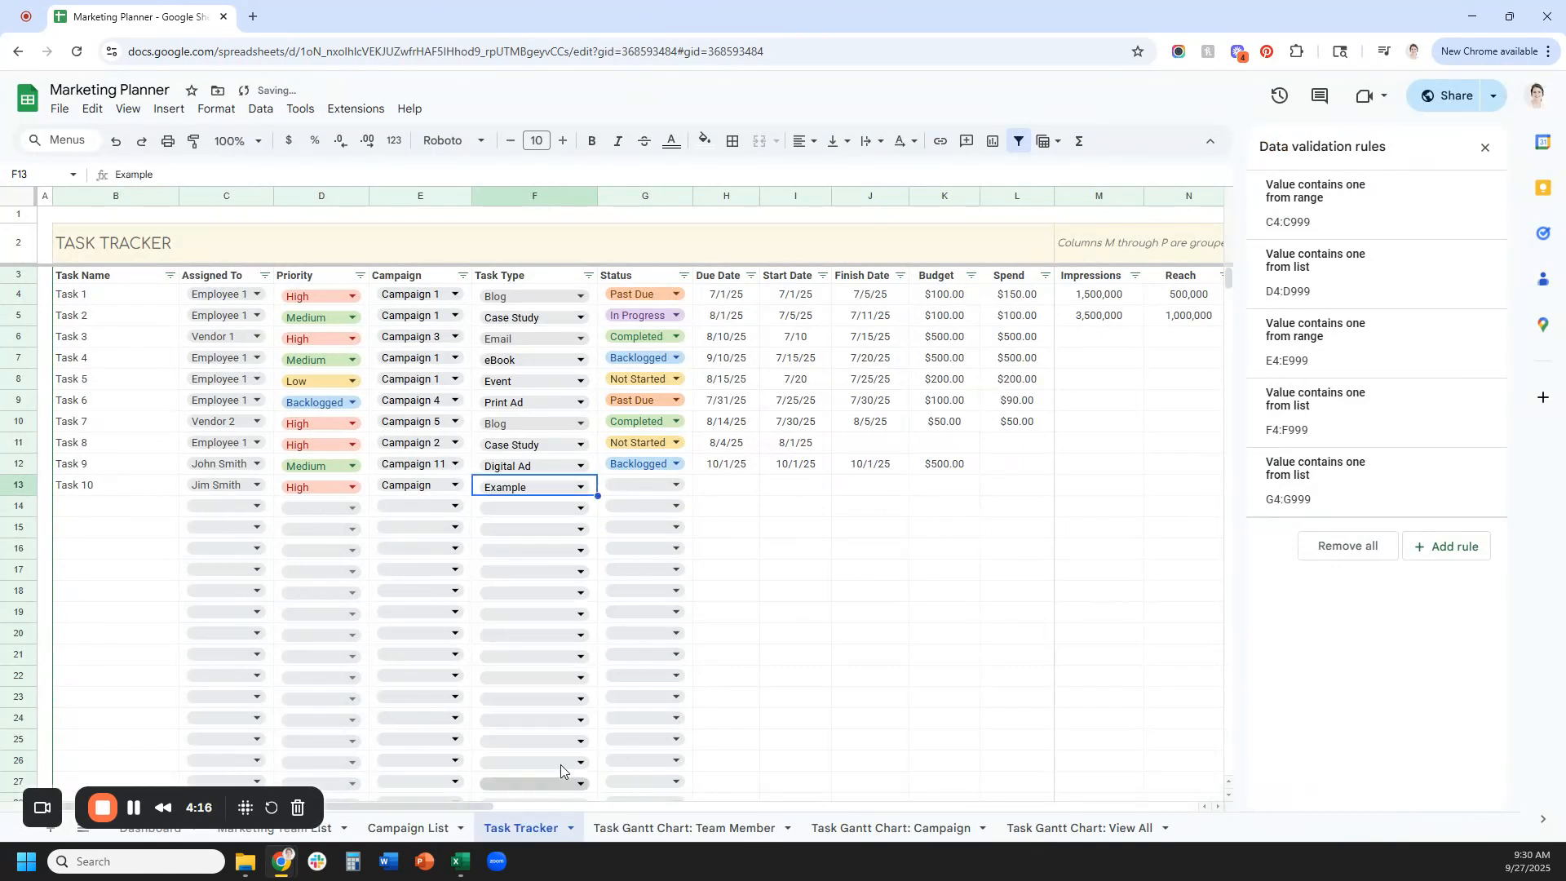
# Check the Task Type options in row 21 for Example and close the data validation rules
pyautogui.click(567, 653)
pyautogui.scroll(-5, 566, 726)
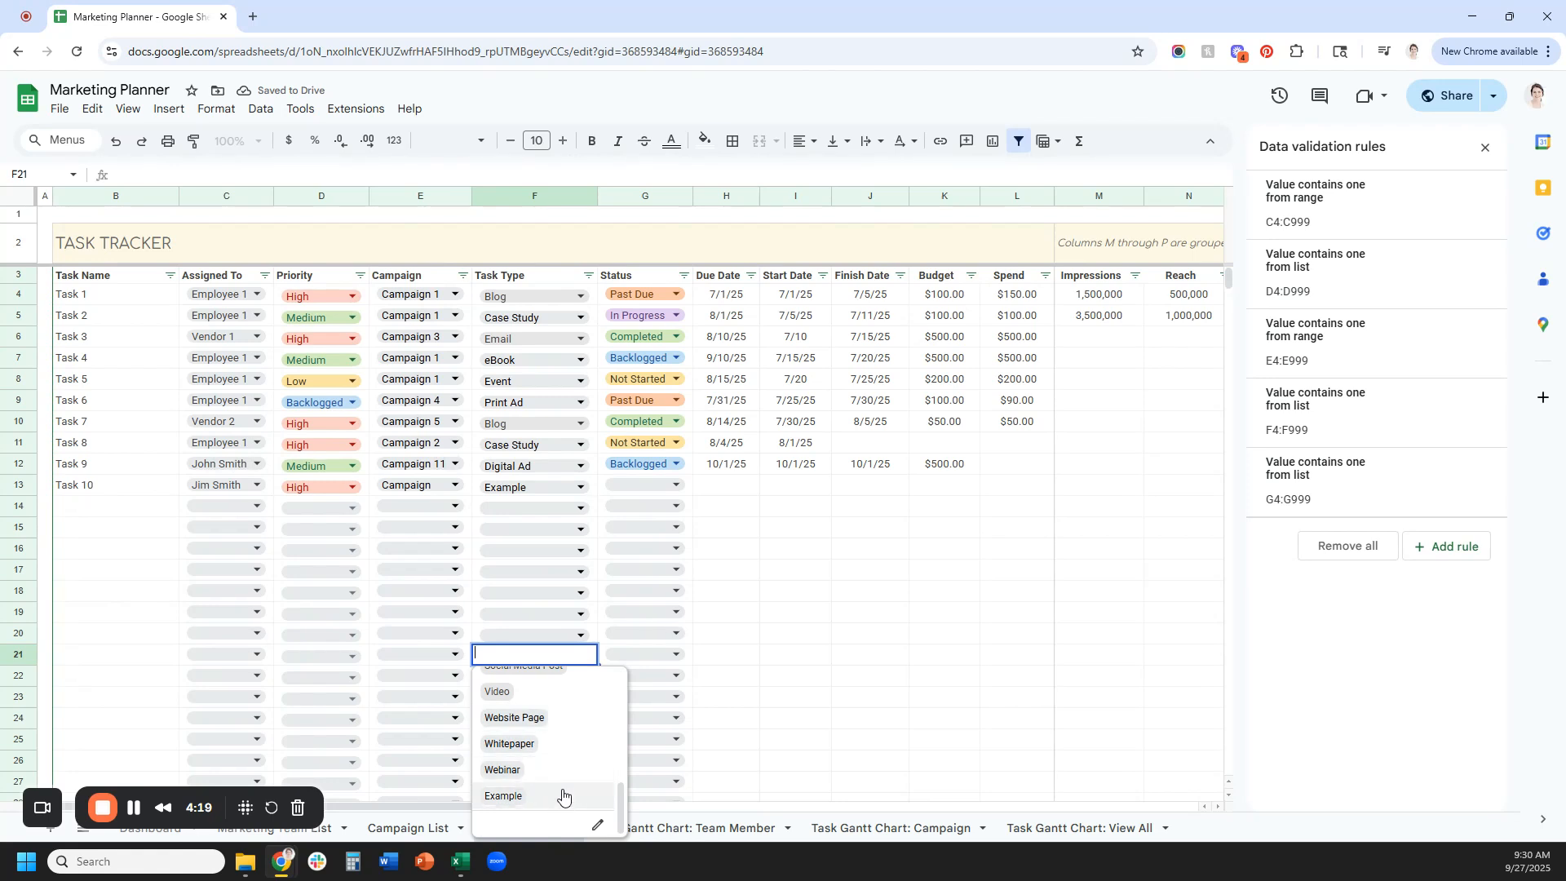
pyautogui.click(593, 530)
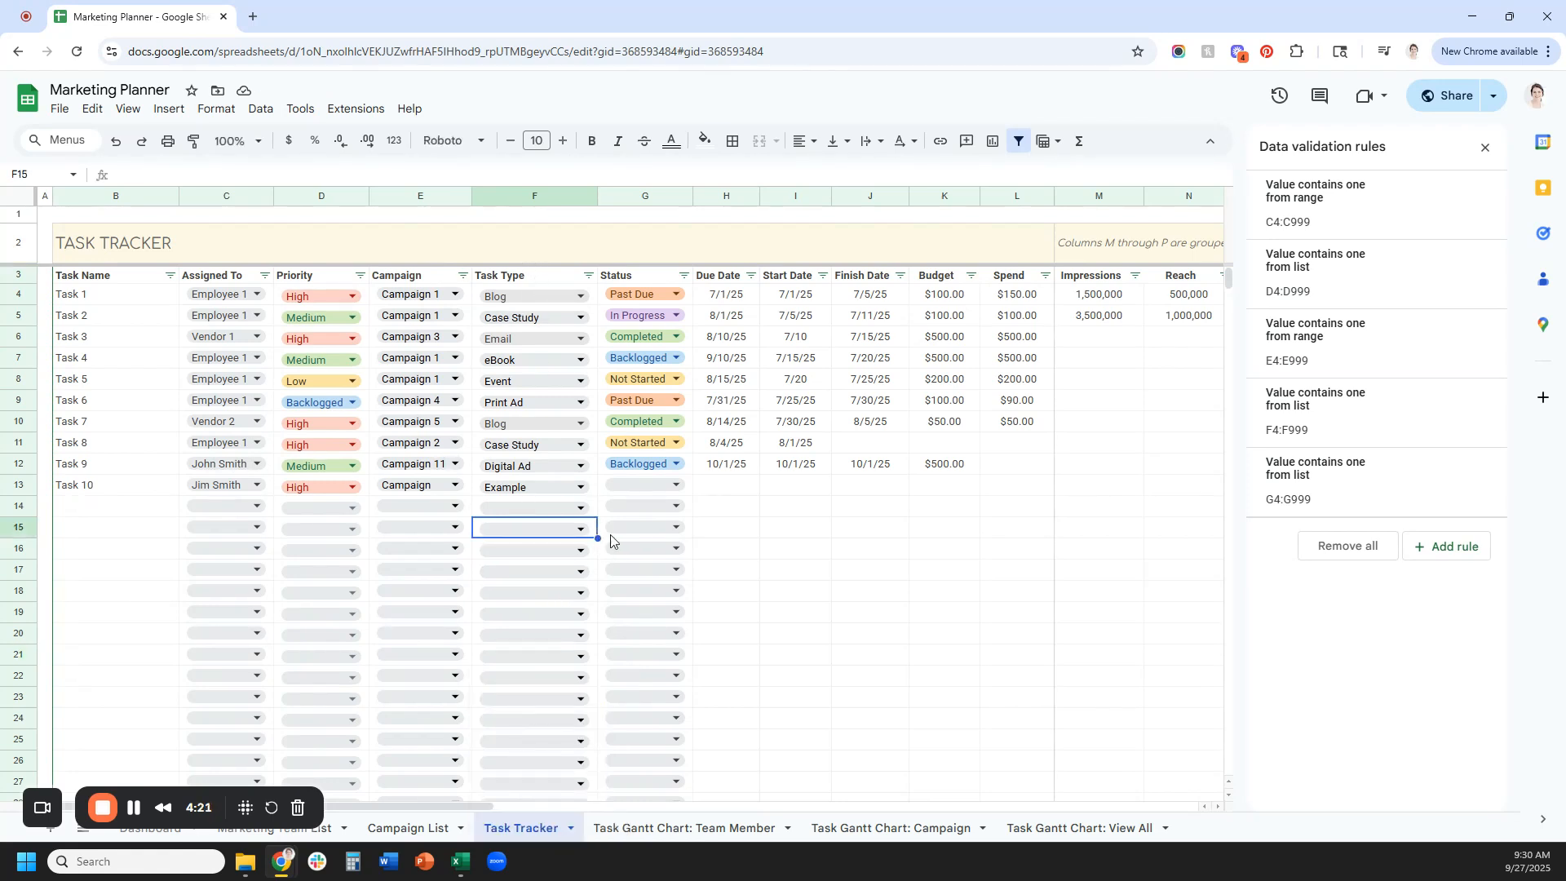
pyautogui.moveTo(1375, 194)
pyautogui.click(1485, 148)
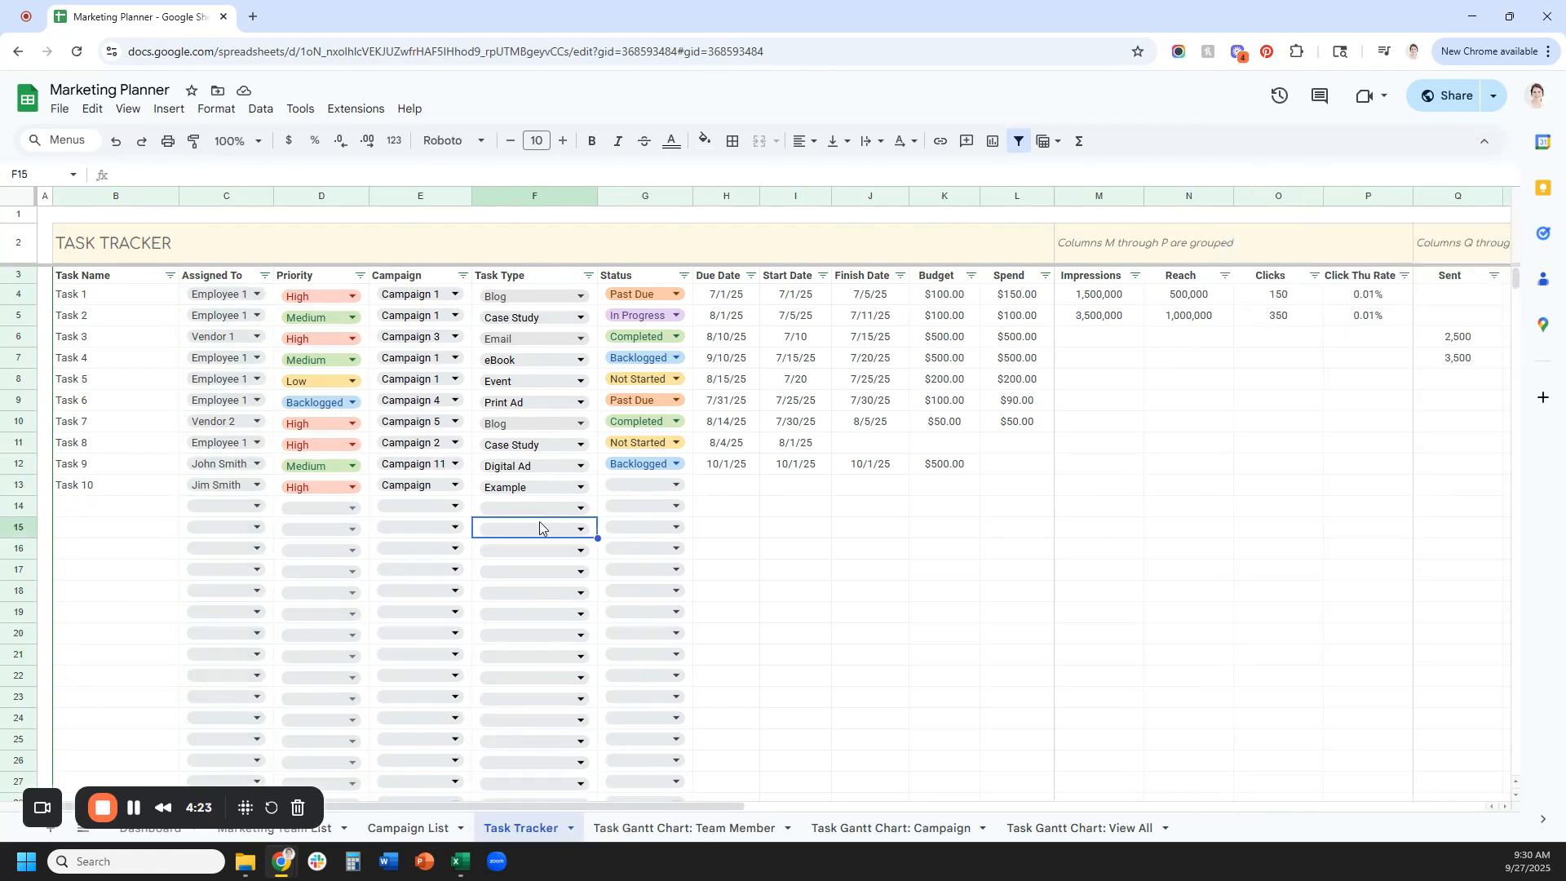
# Switch to the Excel version of Marketing Planner and read the Task Tracker's note on customizing Task Type and Status
pyautogui.moveTo(468, 871)
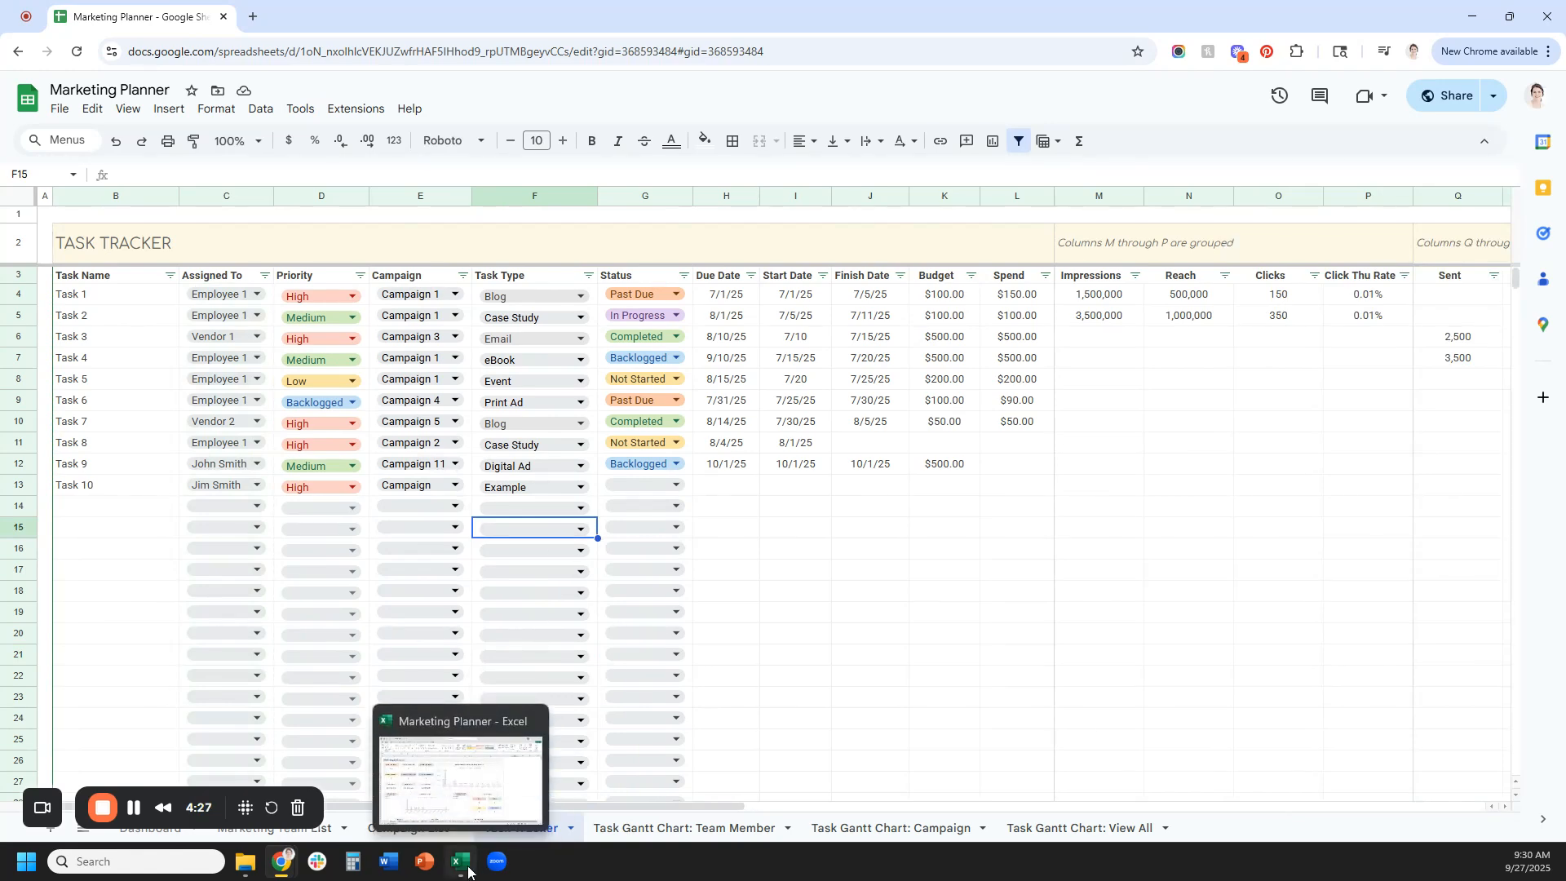
pyautogui.click(468, 871)
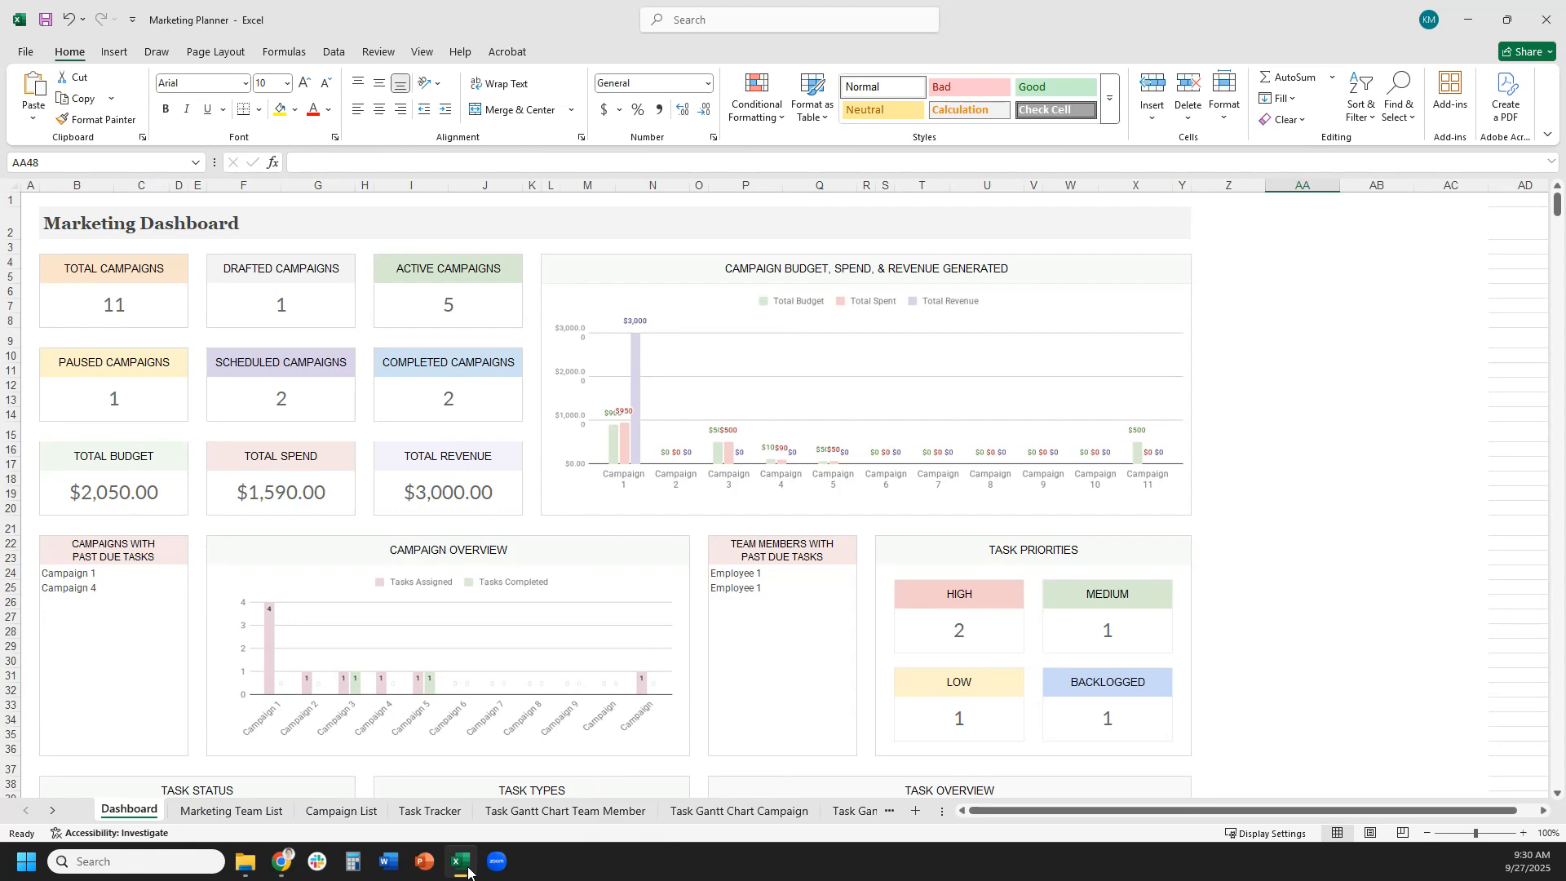
pyautogui.click(432, 811)
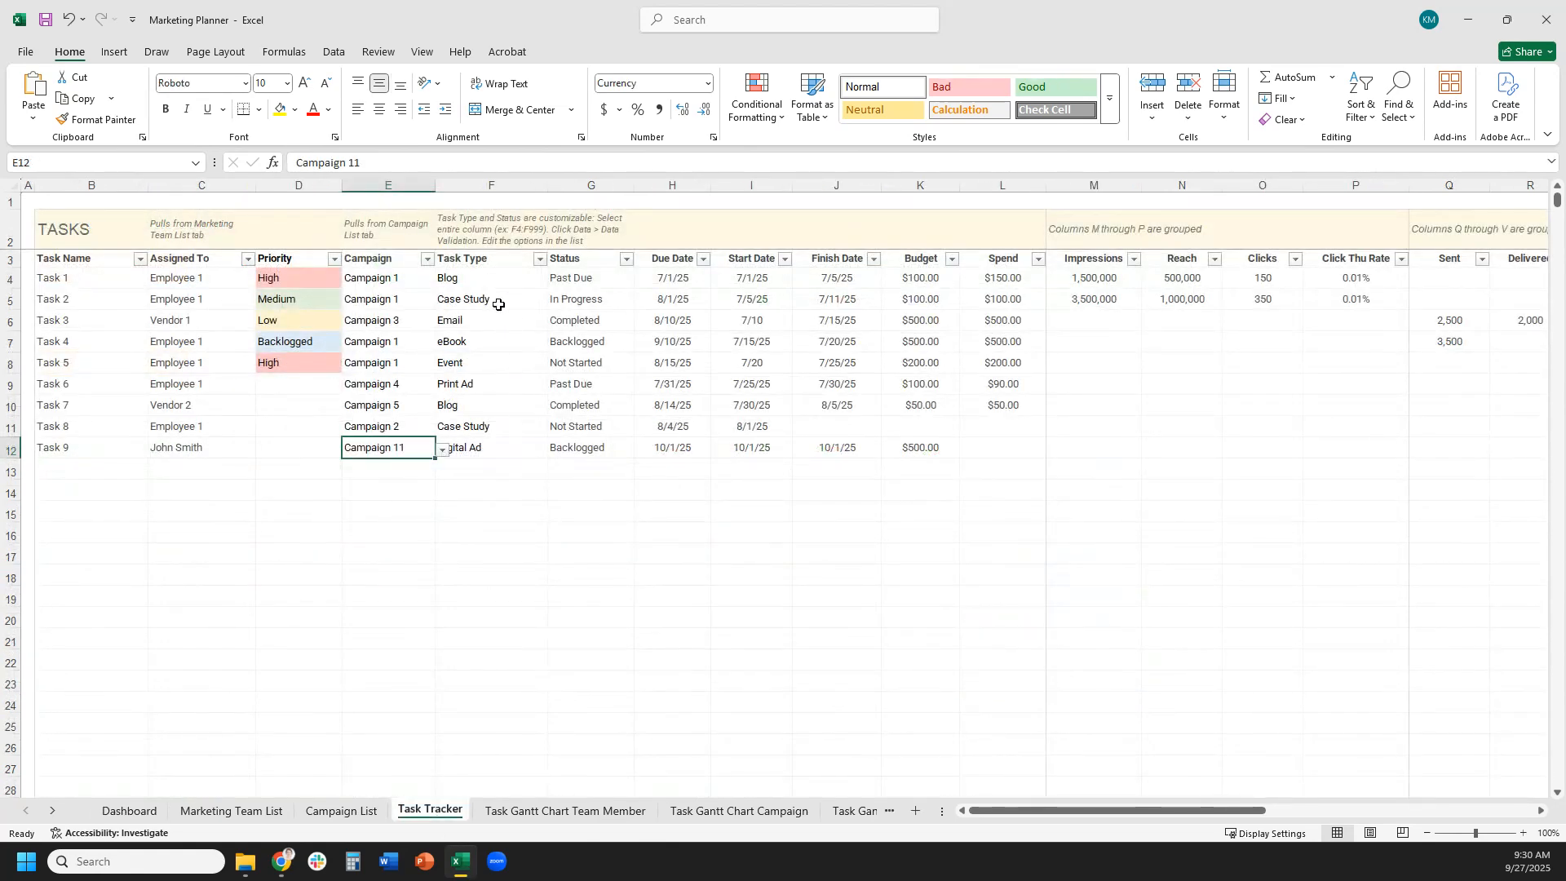
pyautogui.click(500, 232)
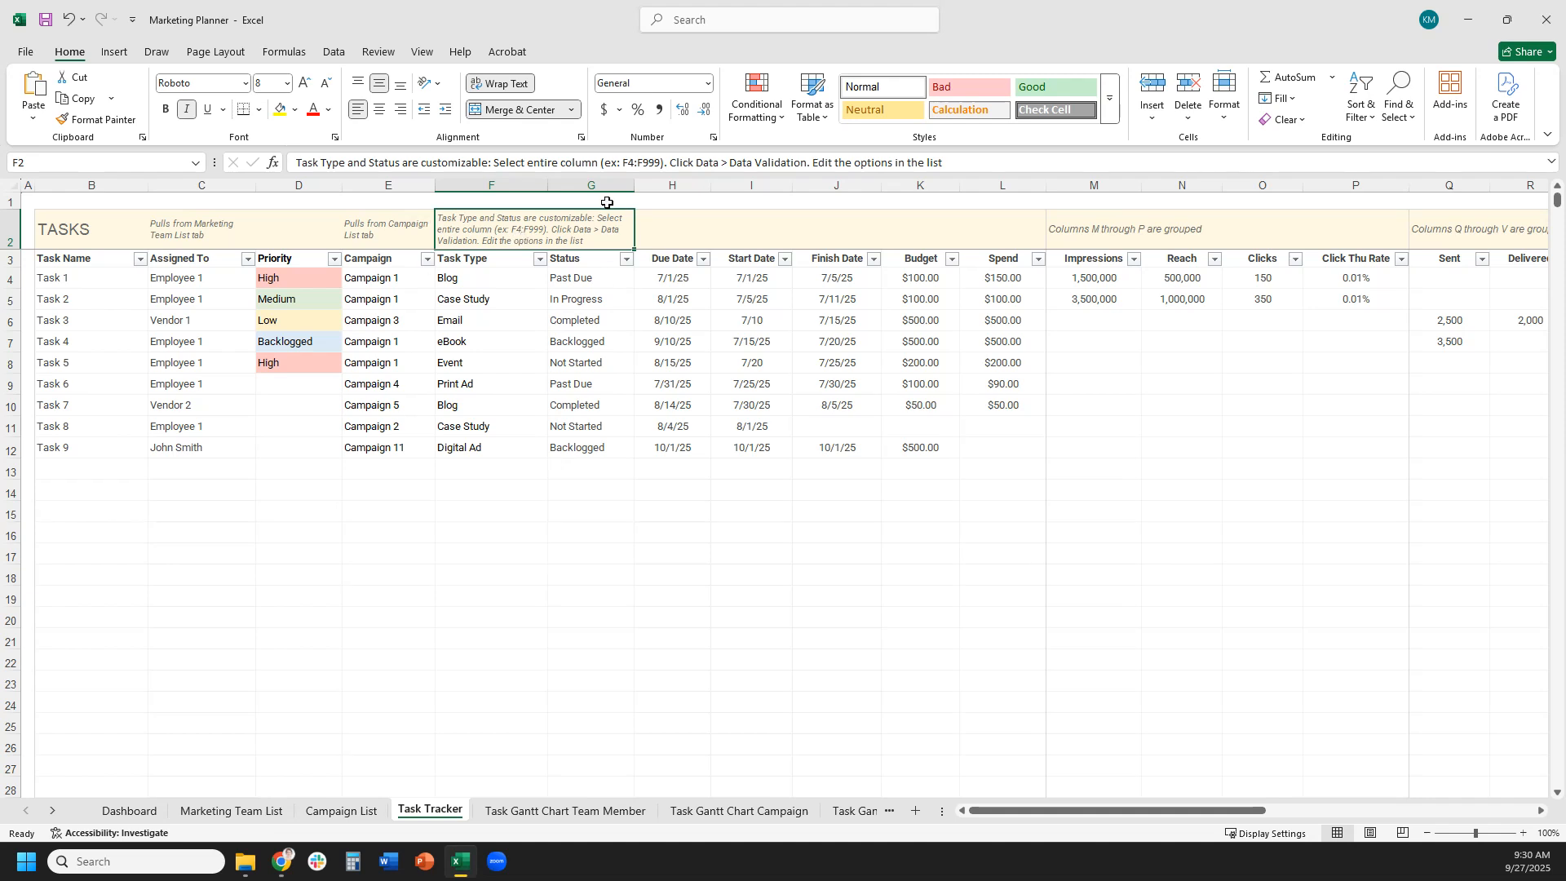
pyautogui.click(531, 391)
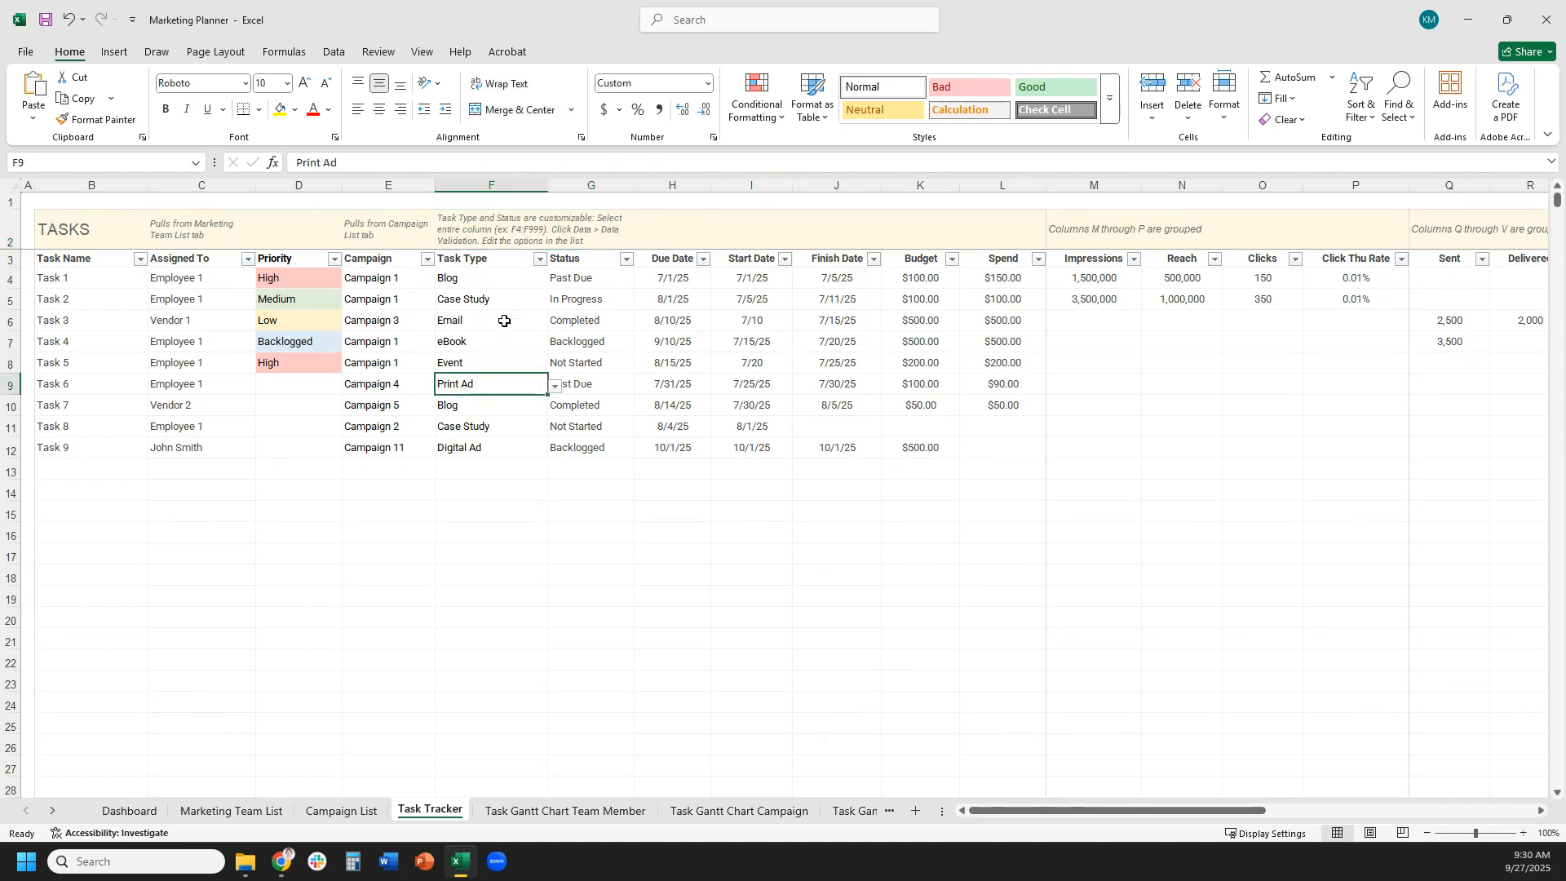
pyautogui.click(490, 275)
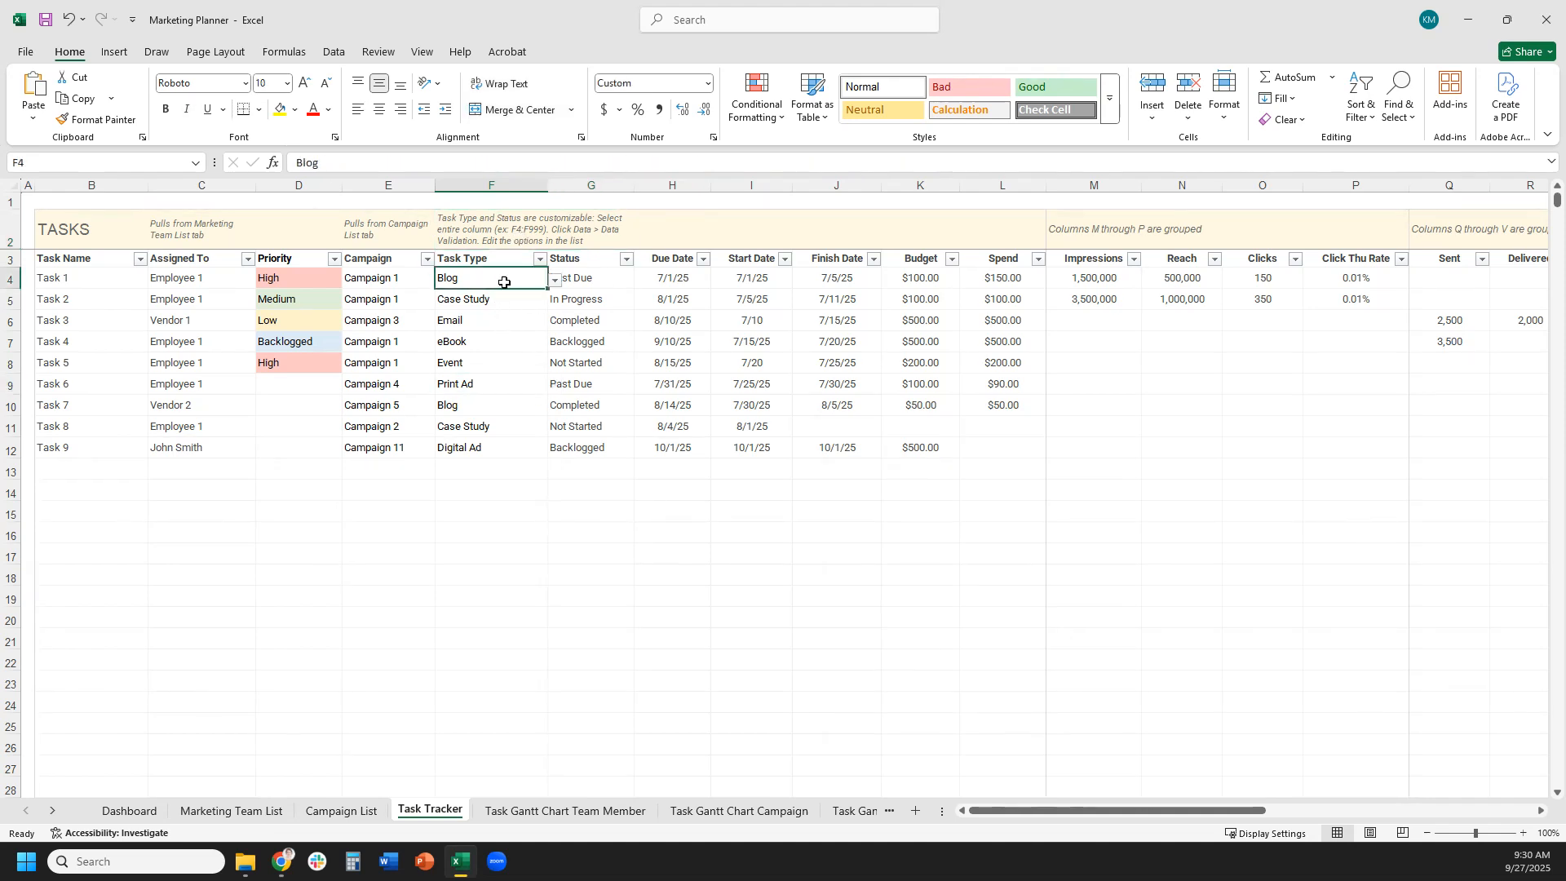
# Select the Task Type range F4:F999 and examine the list source in its data validation settings
pyautogui.moveTo(507, 278); pyautogui.dragTo(470, 282)
pyautogui.click(486, 726)
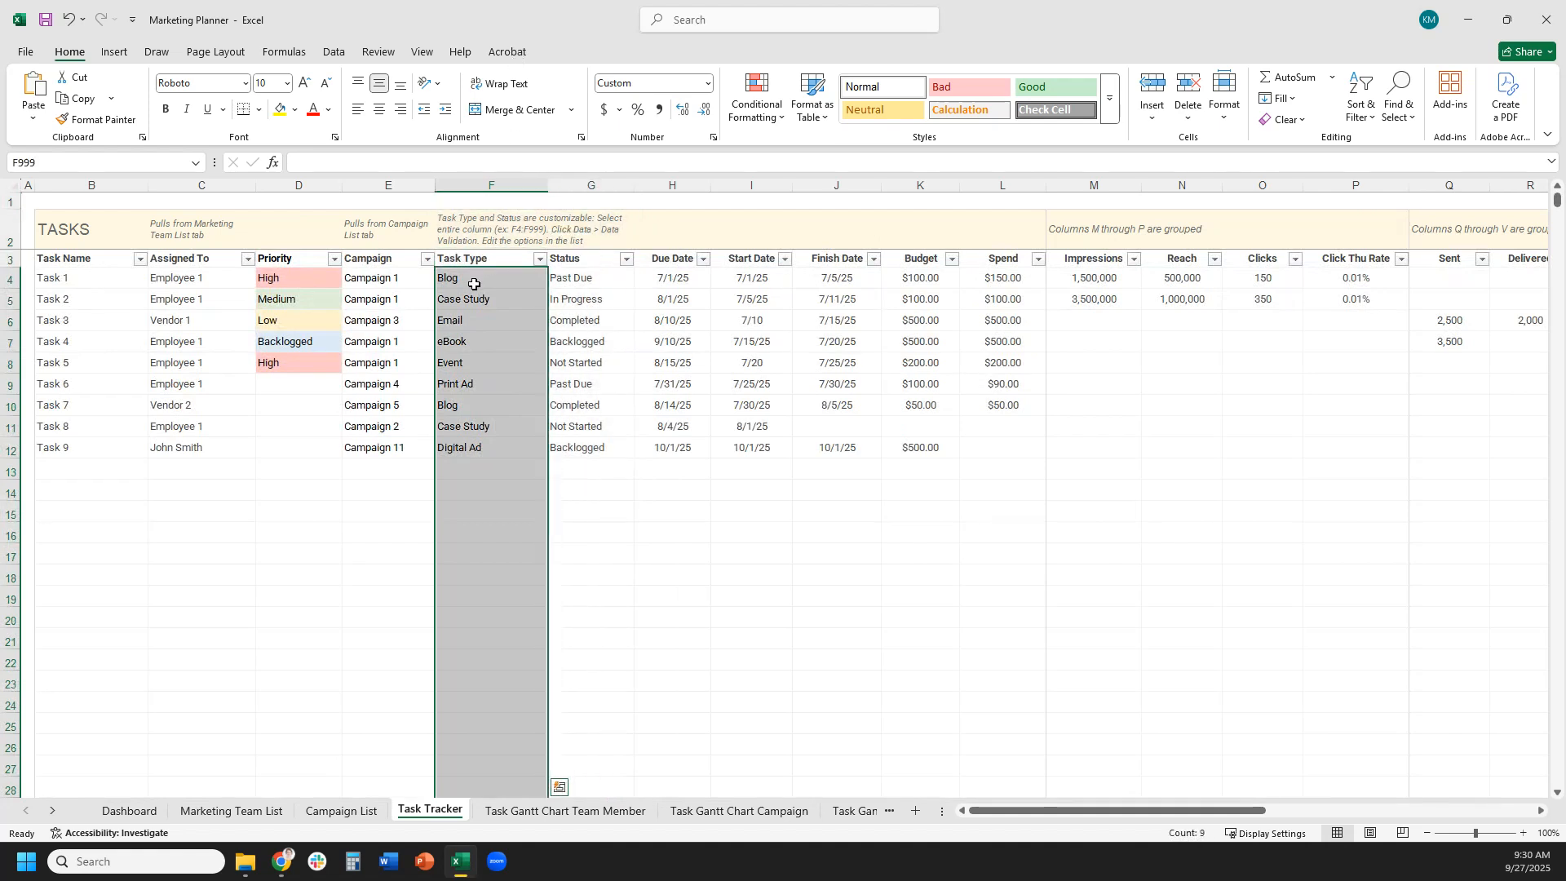
pyautogui.click(334, 52)
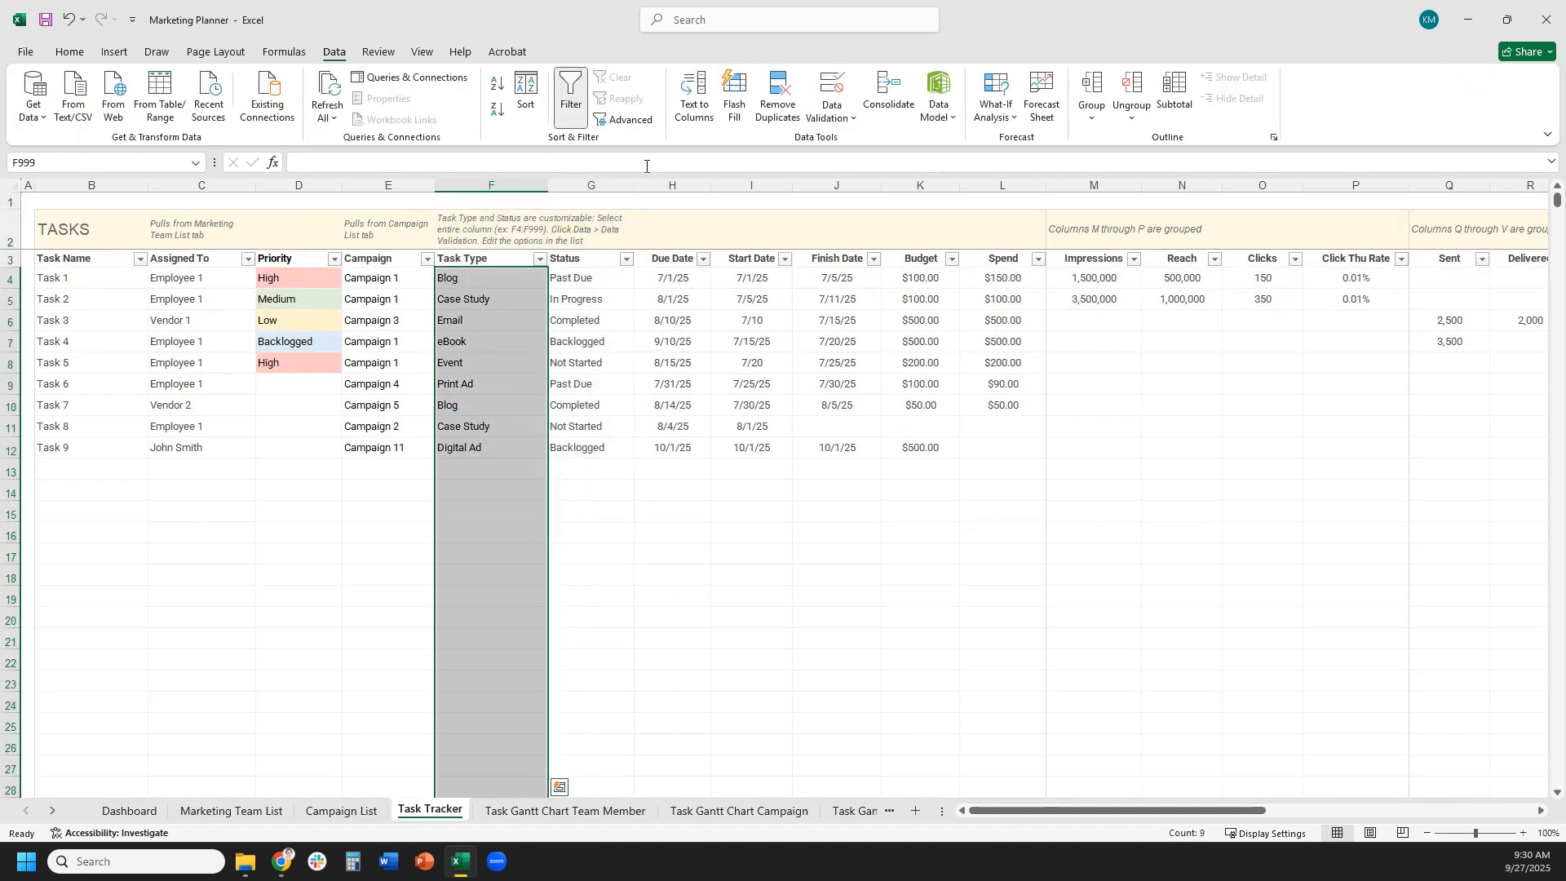
pyautogui.click(830, 120)
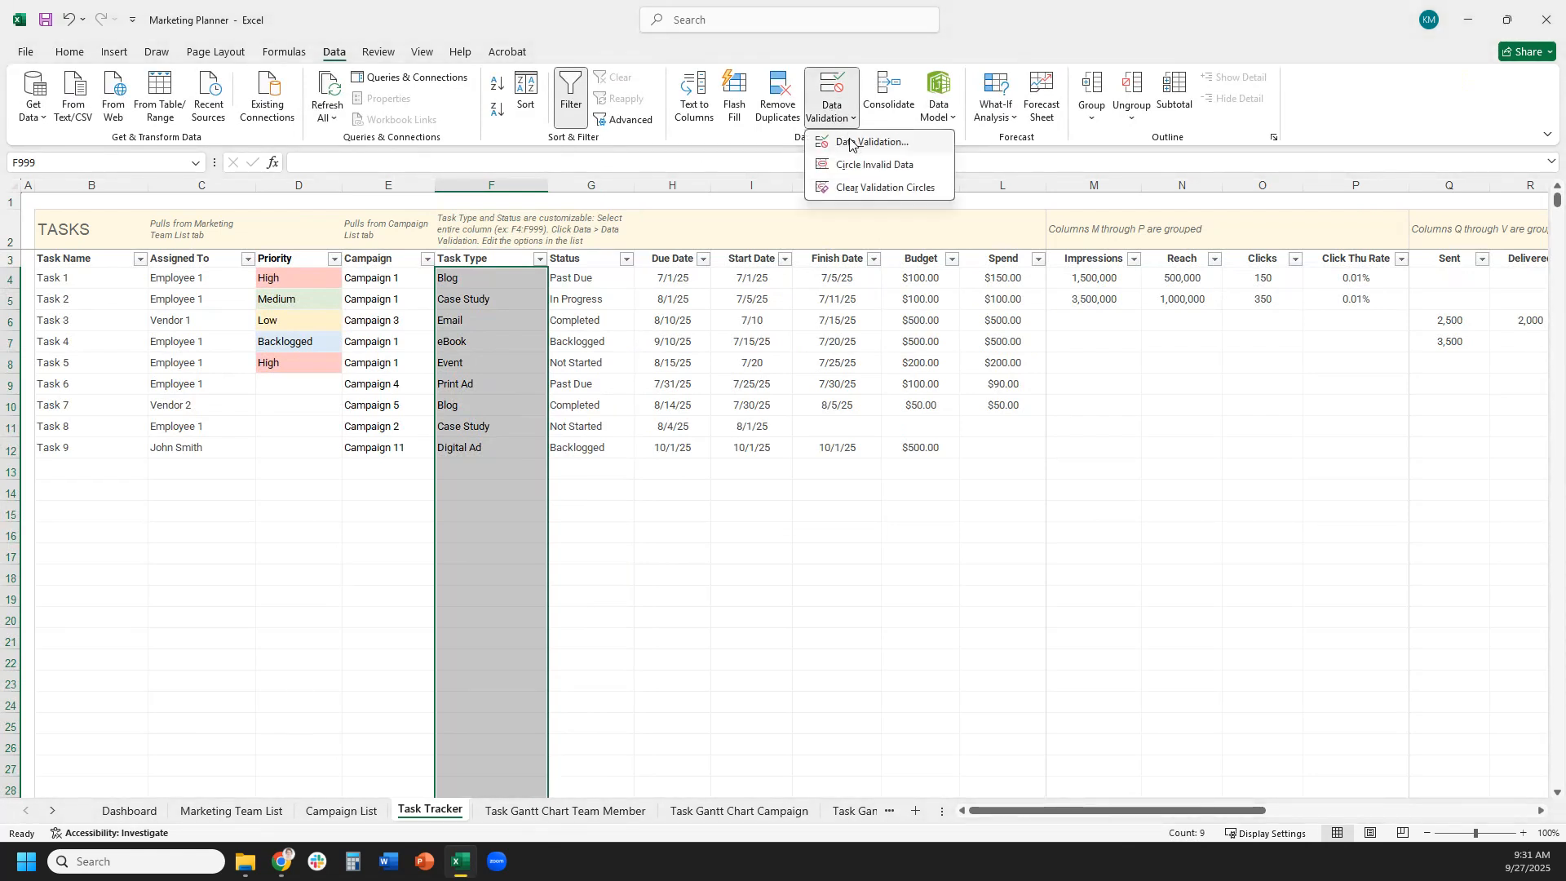
pyautogui.click(847, 144)
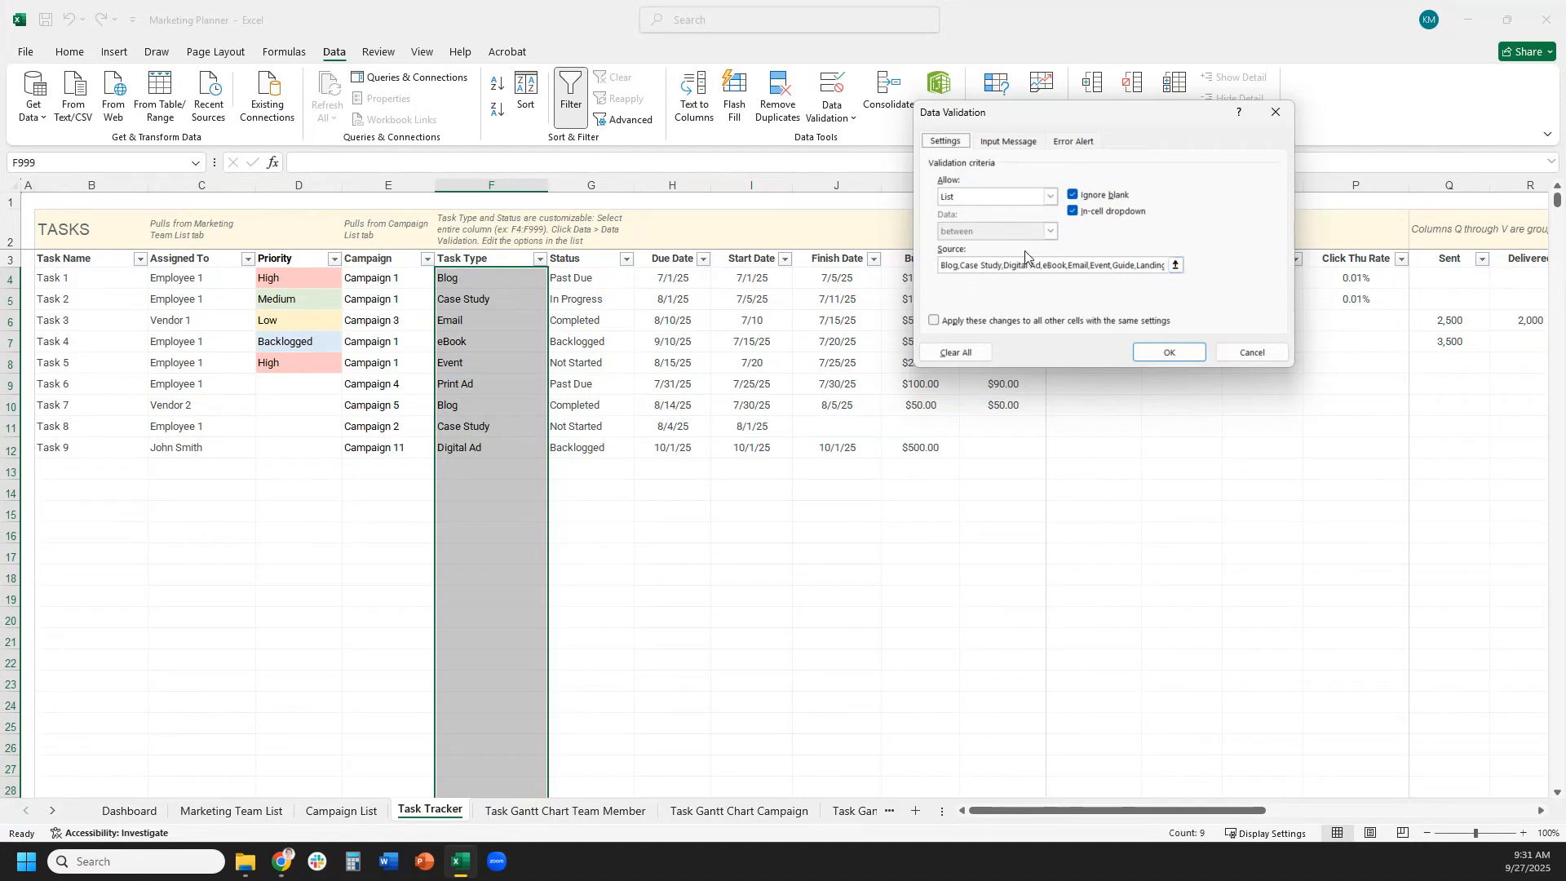
pyautogui.click(1169, 353)
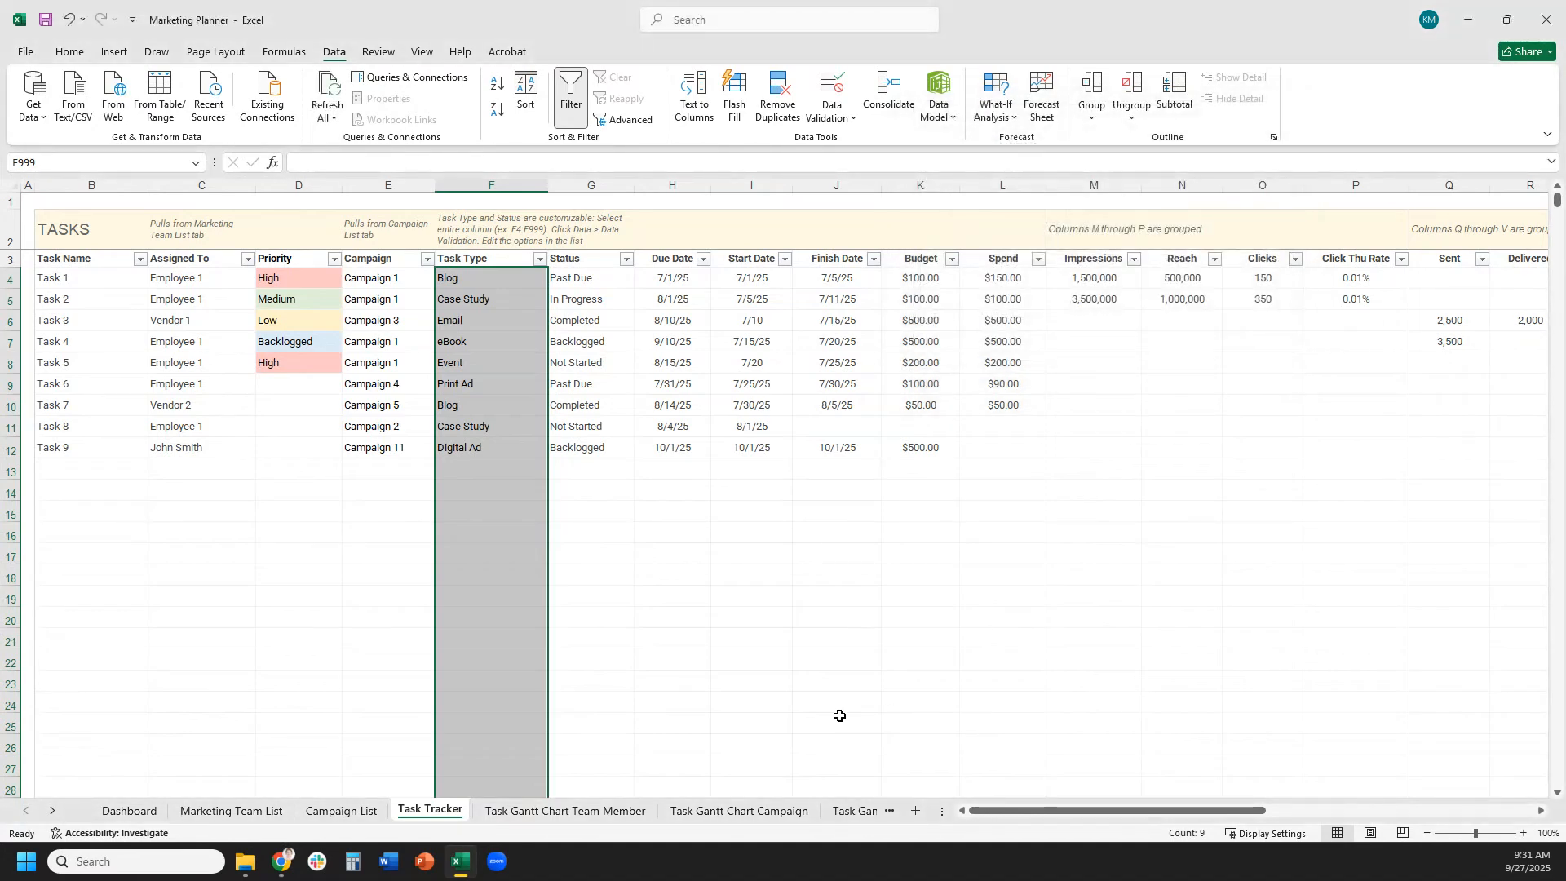
# Return to the Marketing Planner in Google Sheets and set Task 10's status to Backlogged
pyautogui.moveTo(275, 866)
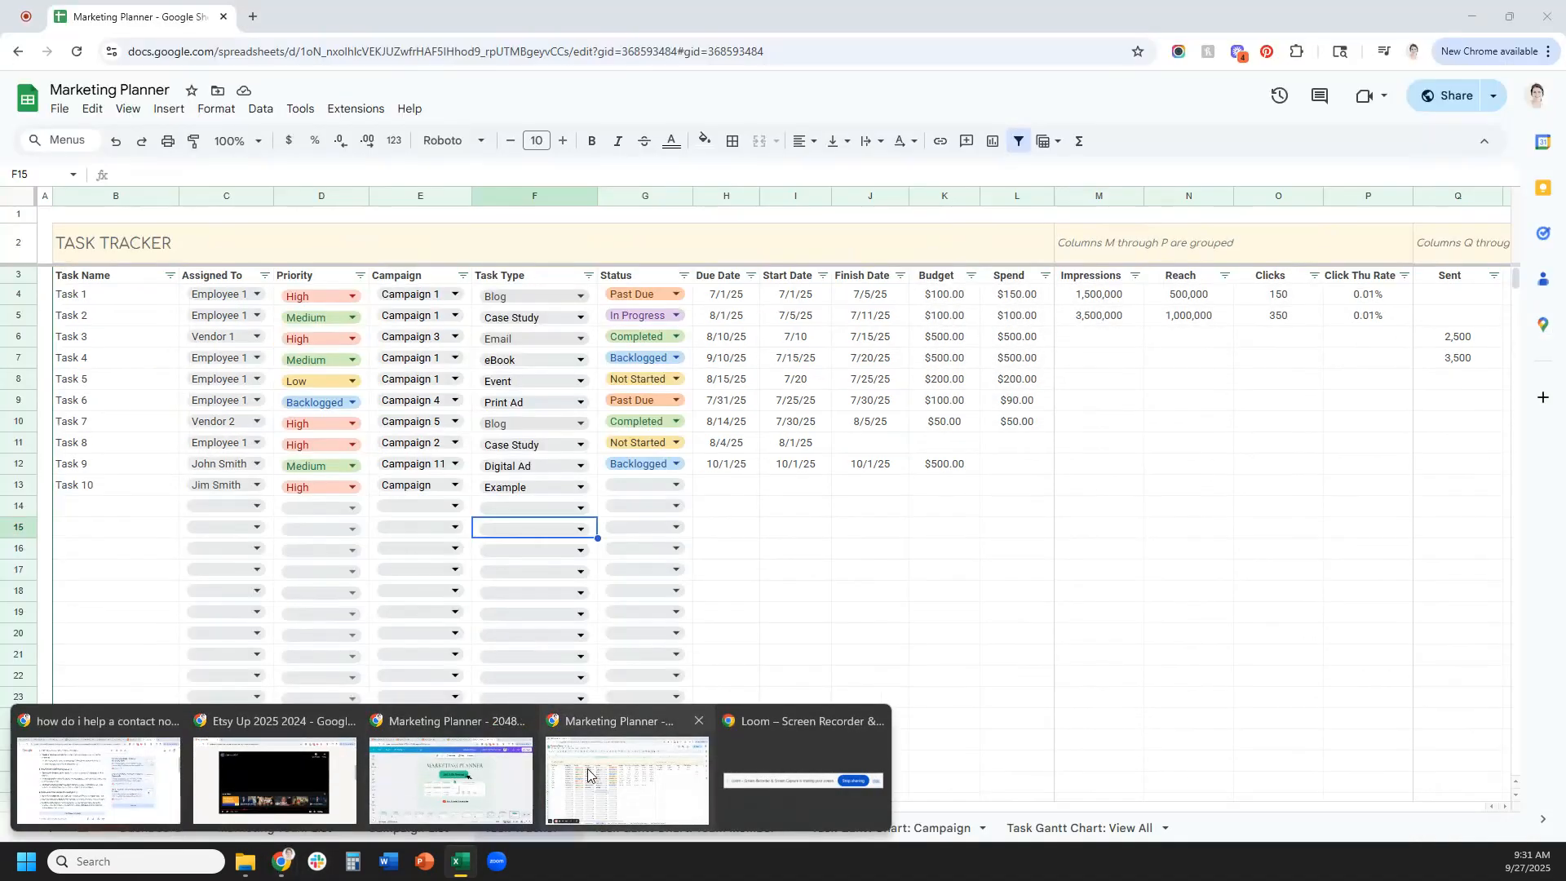
pyautogui.click(628, 767)
pyautogui.doubleClick(673, 487)
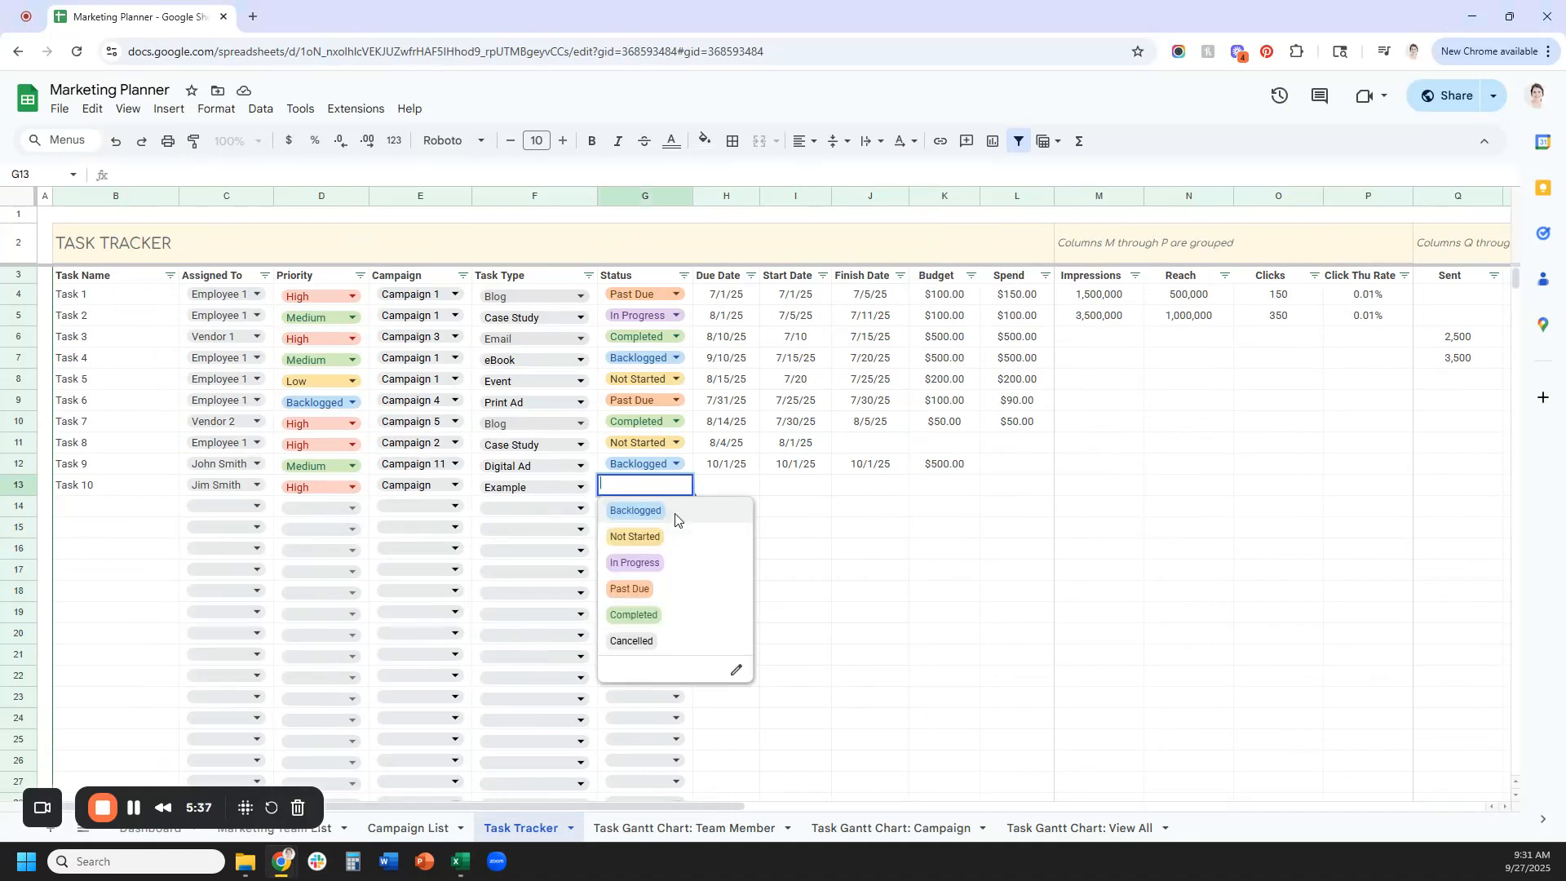
pyautogui.click(675, 519)
# Give Task 10 a due date of 10/31/25, a start date of 10/1/25 and a finish date of 10/25/25
pyautogui.click(738, 491)
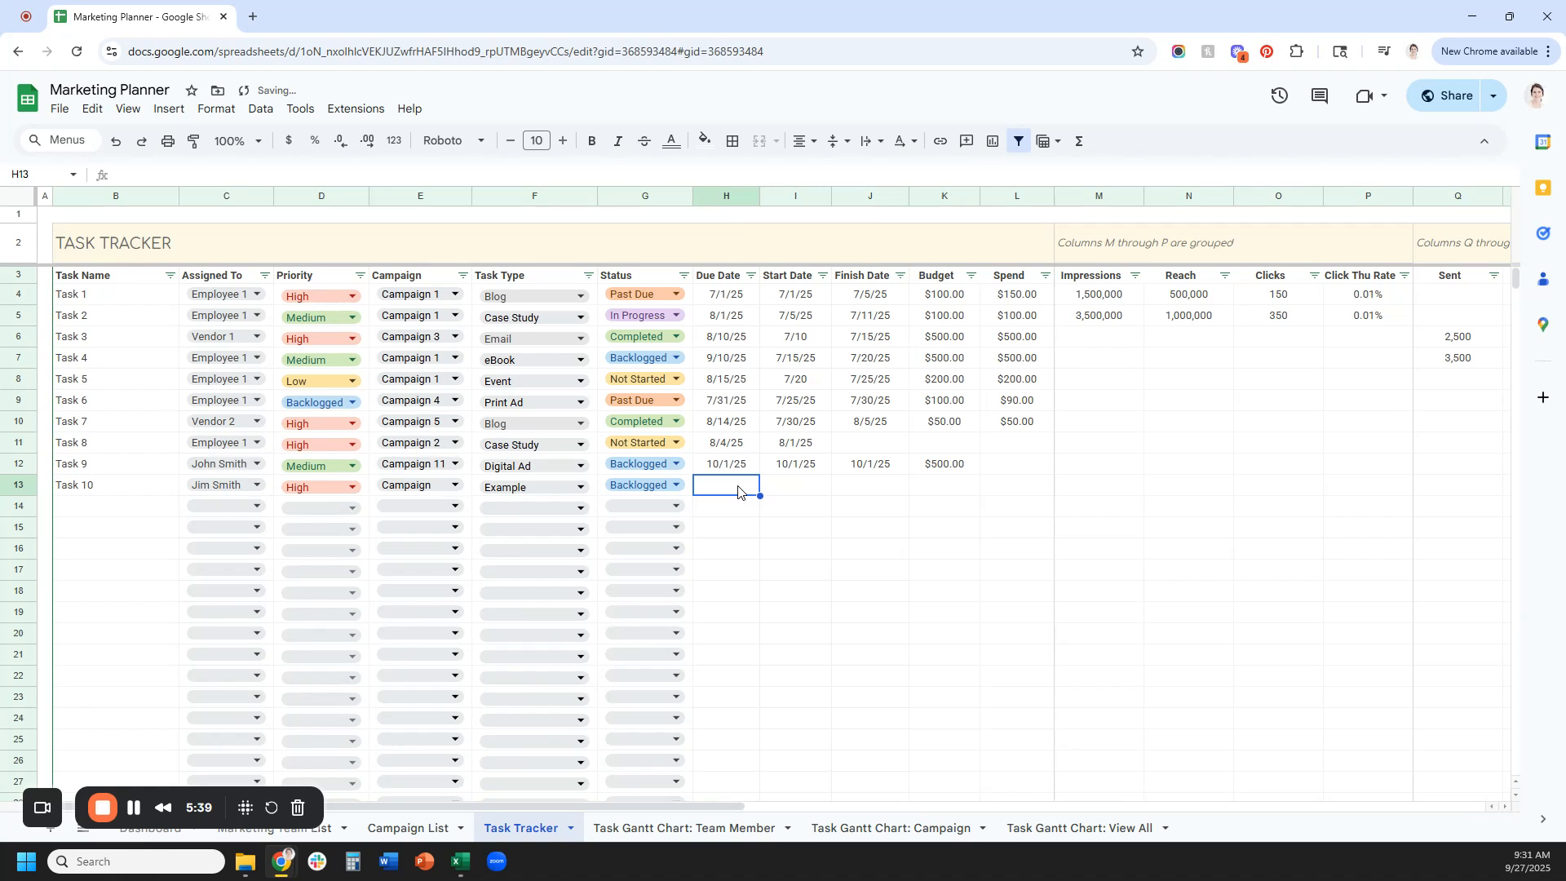
pyautogui.write('10/31/25')
pyautogui.press('Tab')
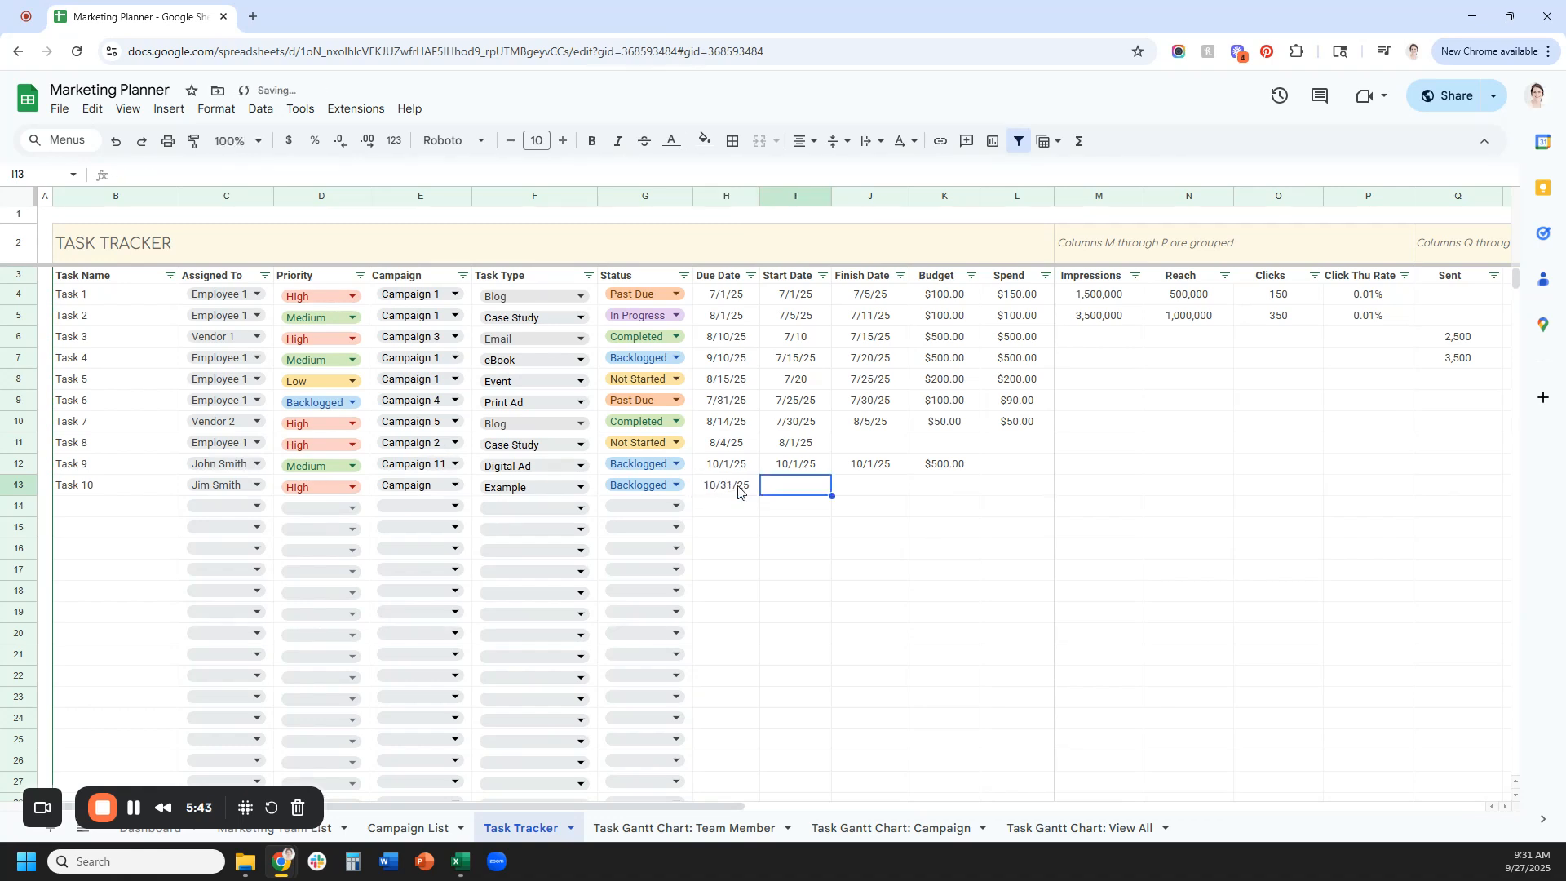
pyautogui.write('10/1/25')
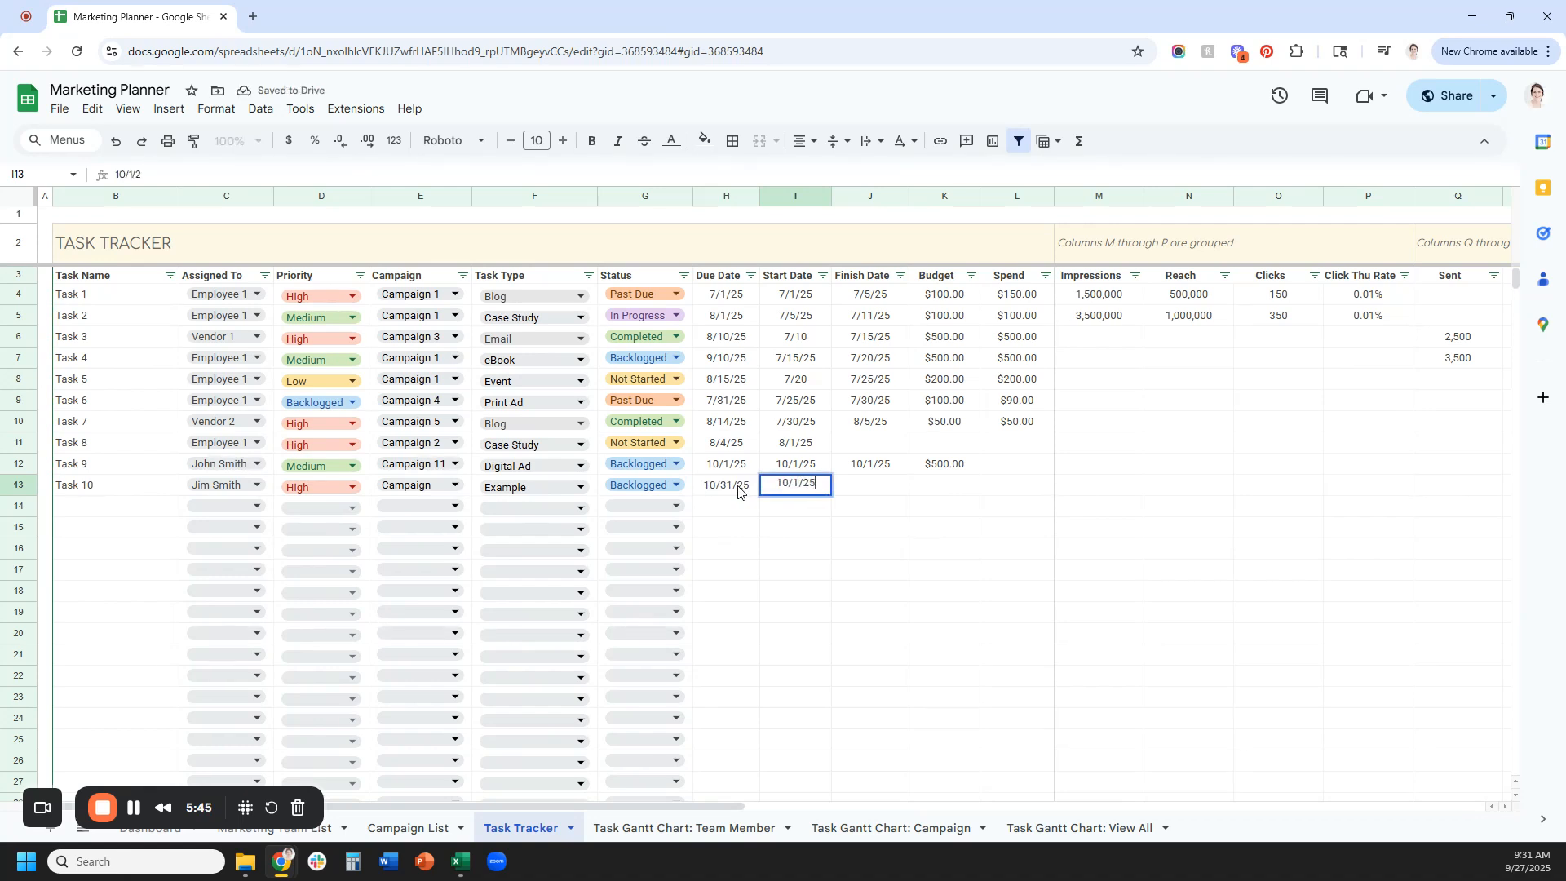
pyautogui.press('Tab')
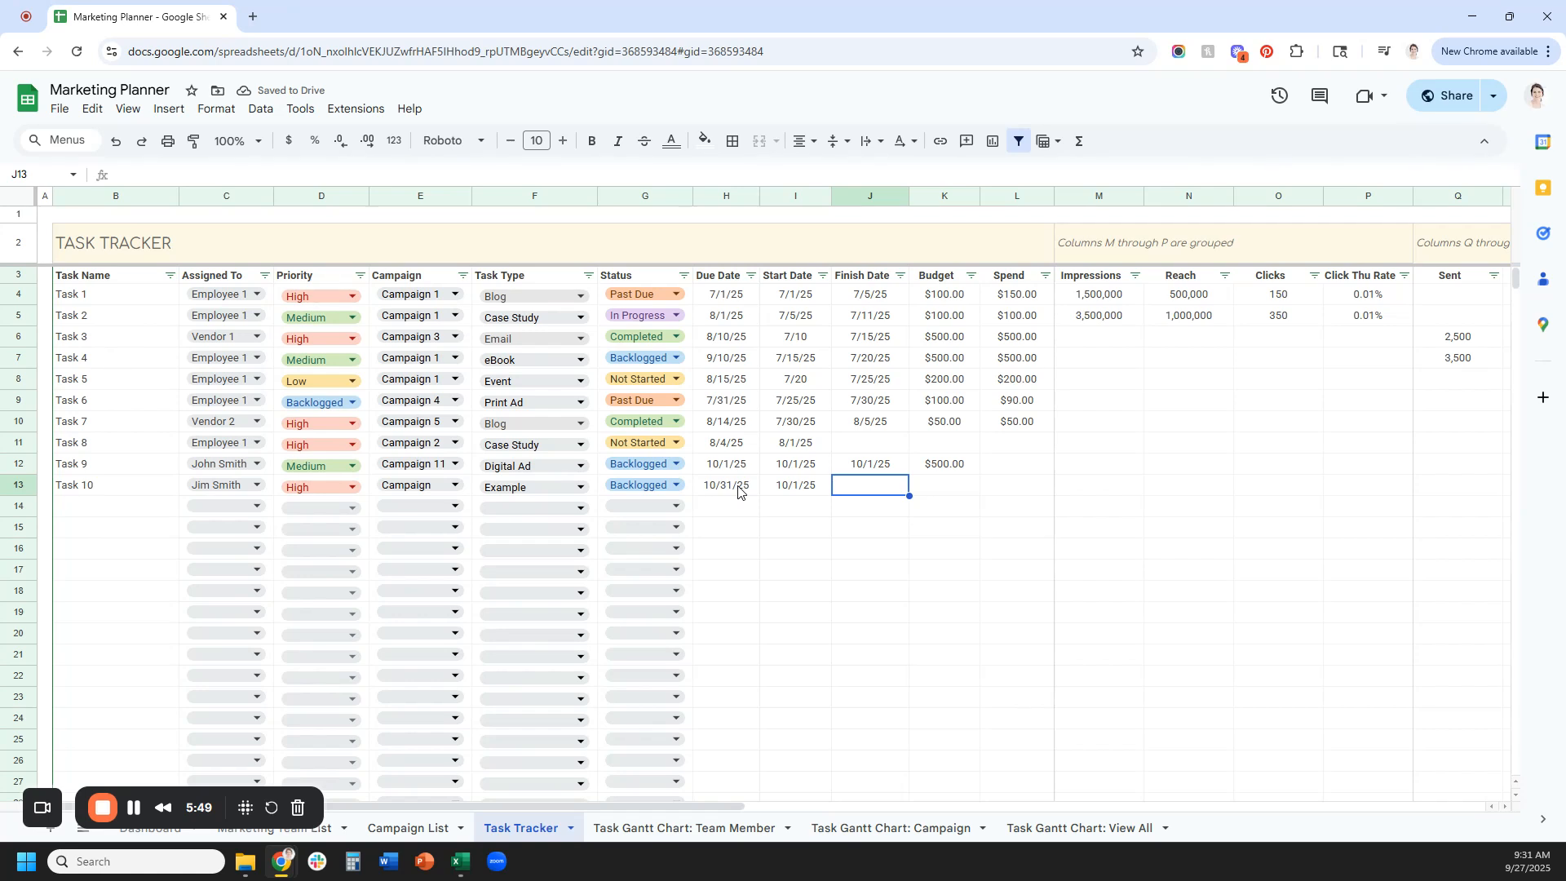
pyautogui.write('10/25/25')
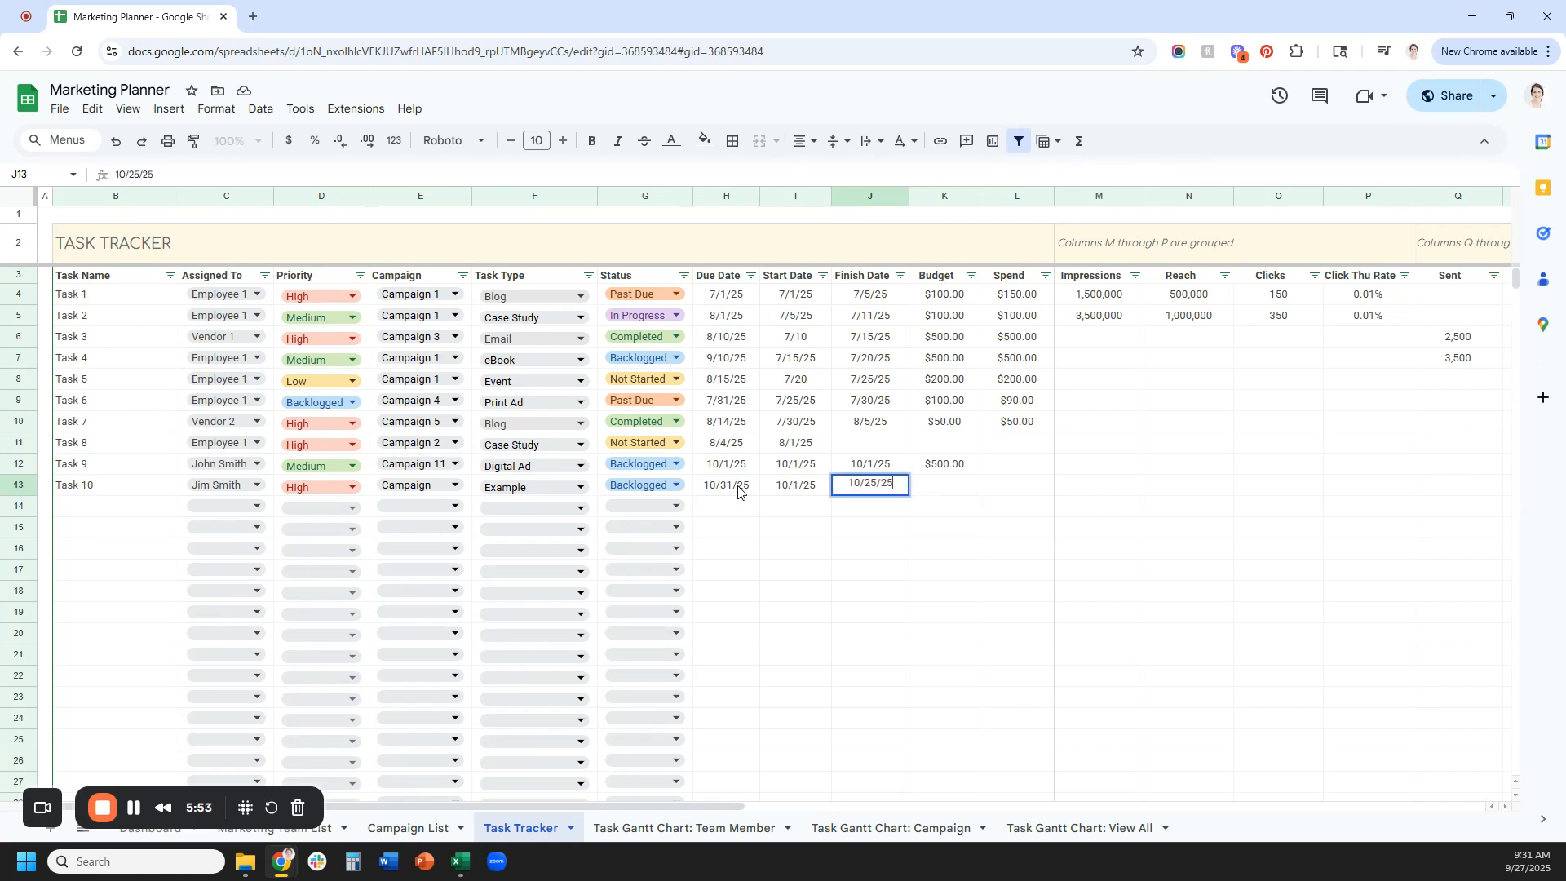
pyautogui.press('Tab')
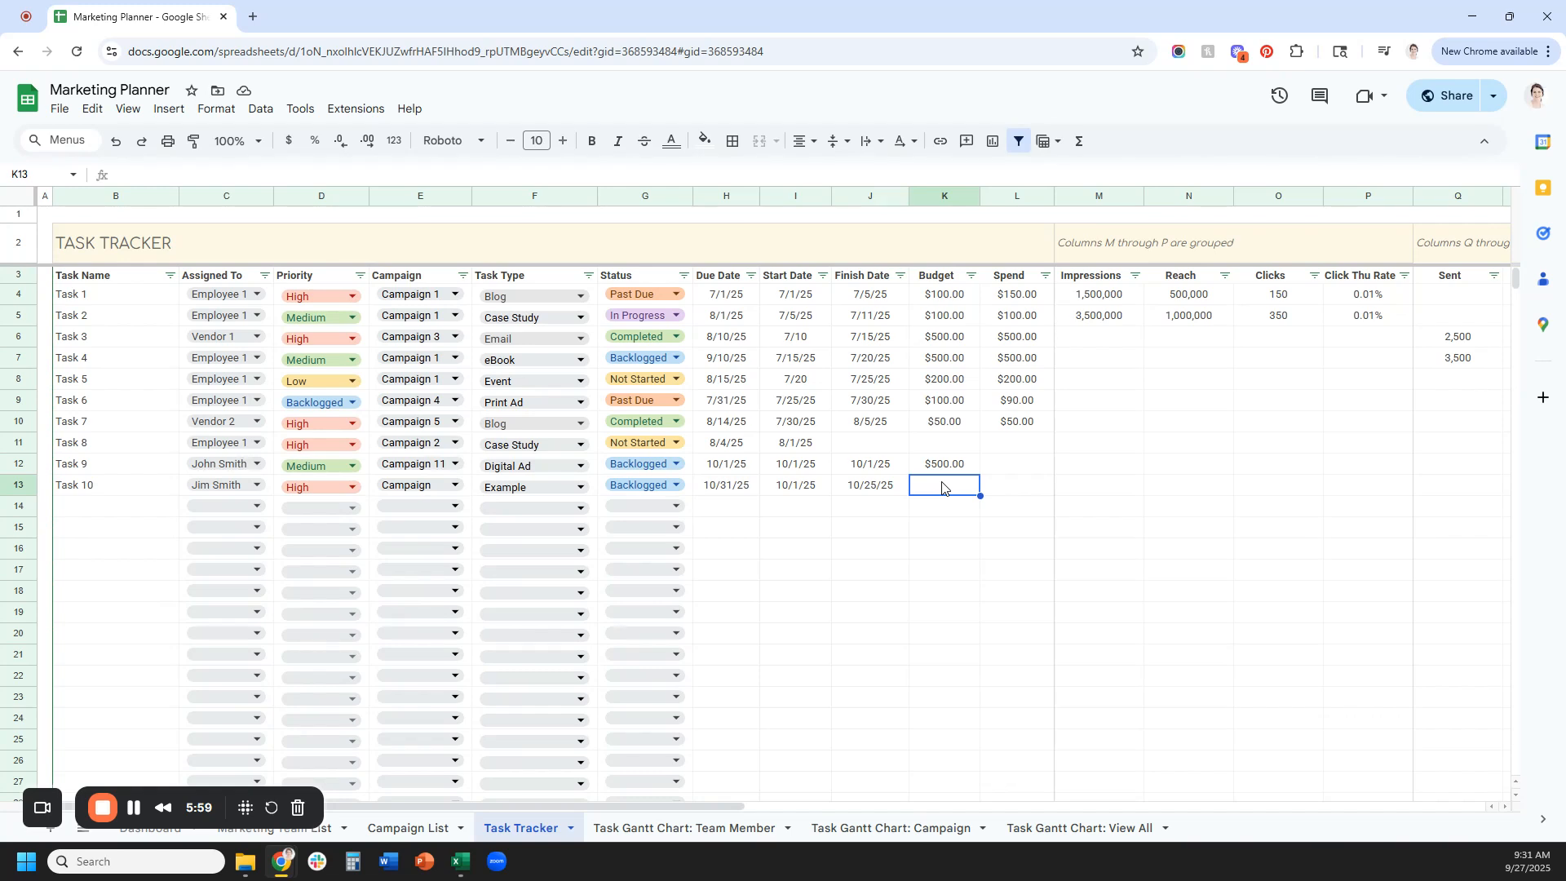
# Enter 400 as both the budget and the spend for Task 10
pyautogui.write('400')
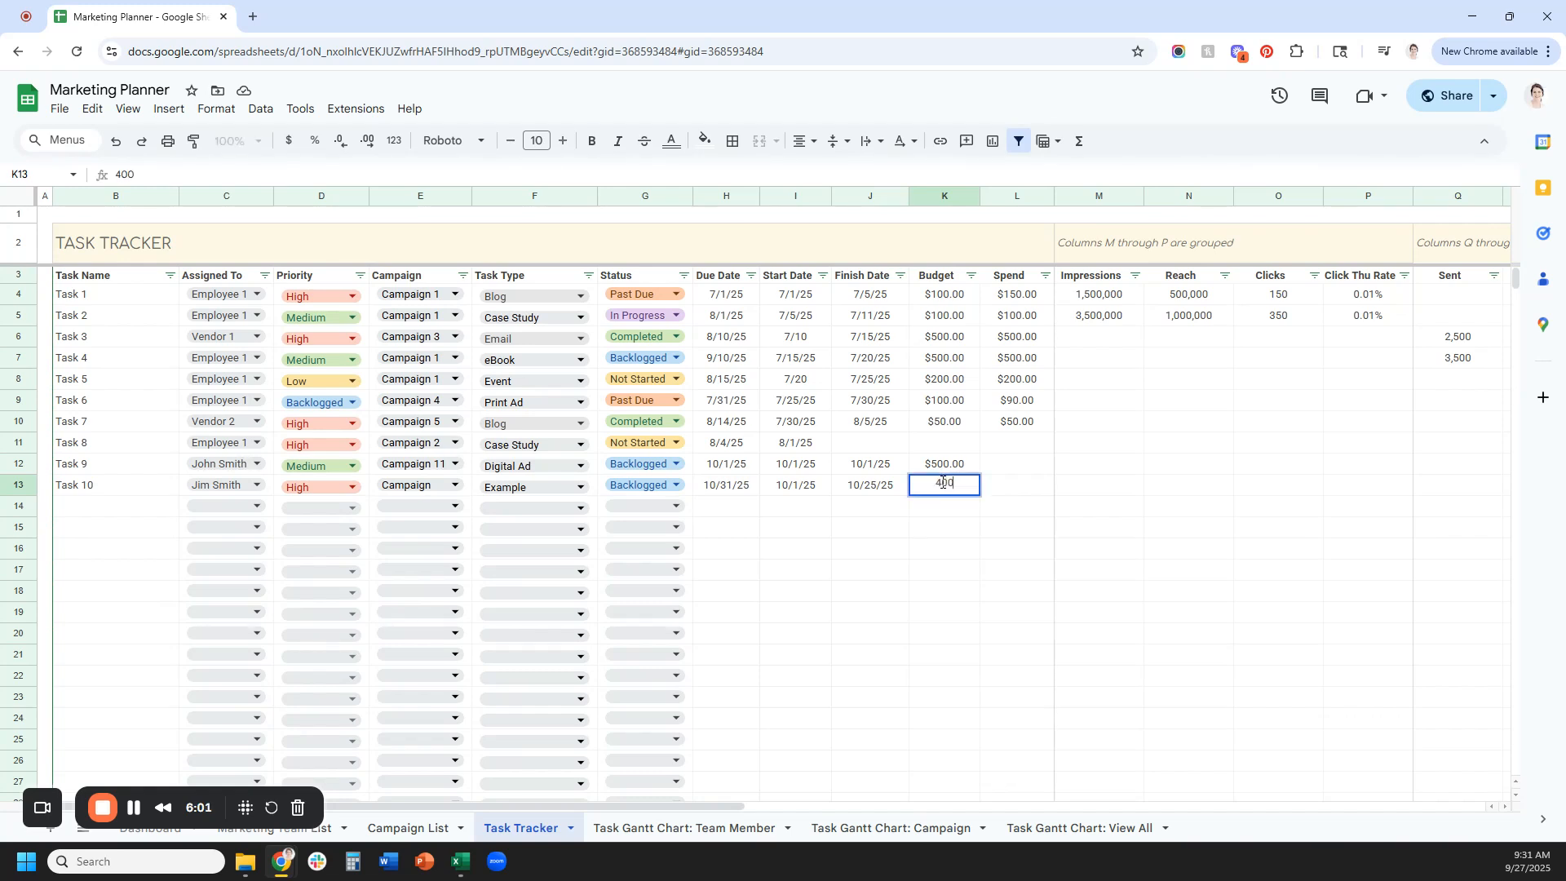
pyautogui.press('Tab')
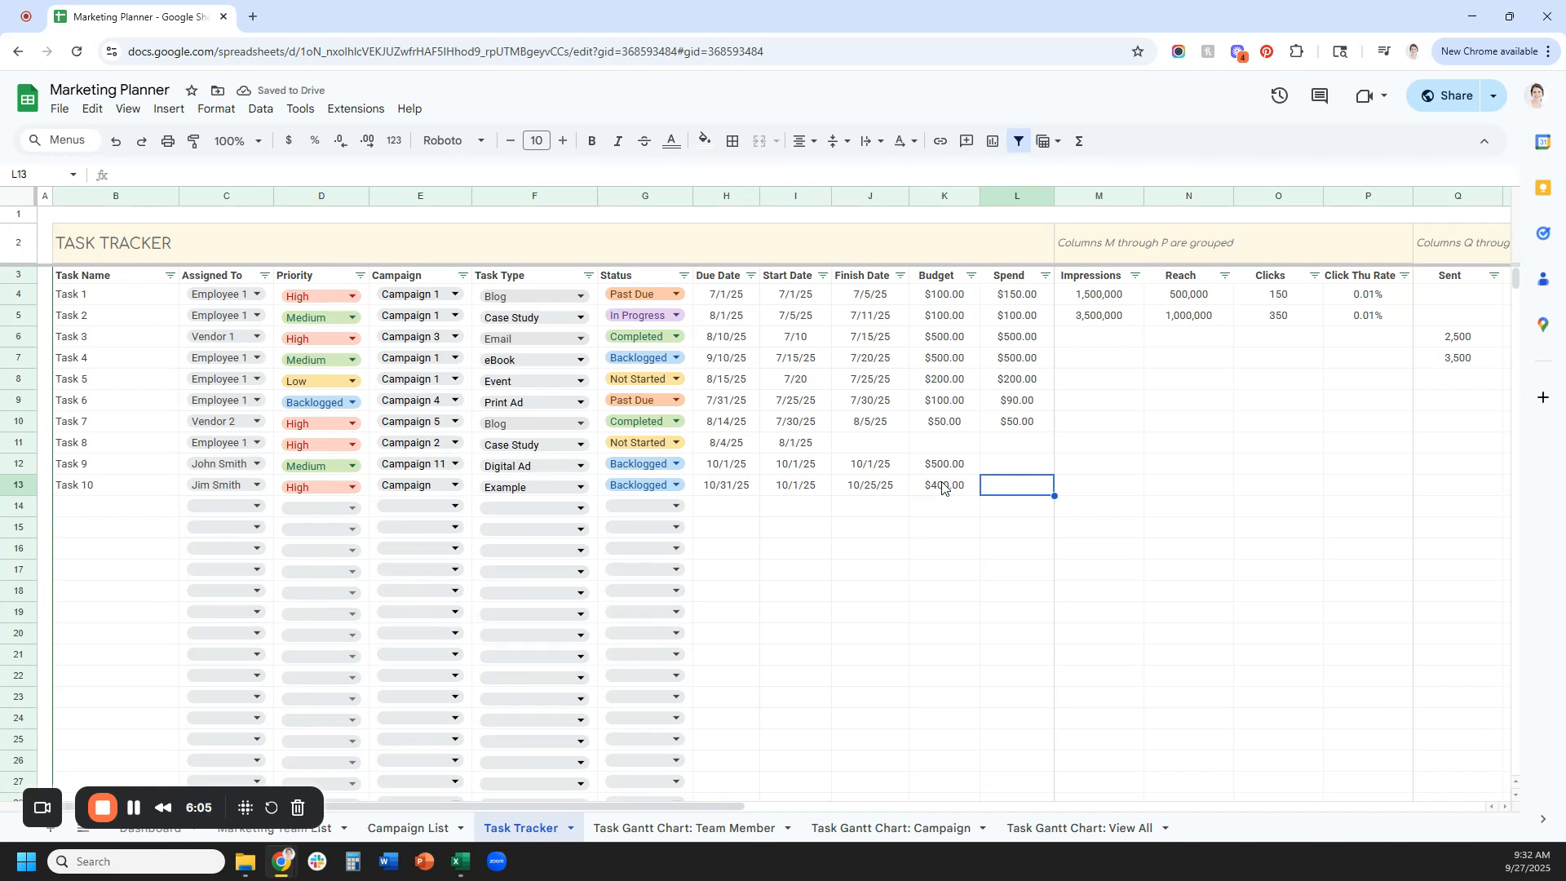
pyautogui.write('400')
pyautogui.press('Return')
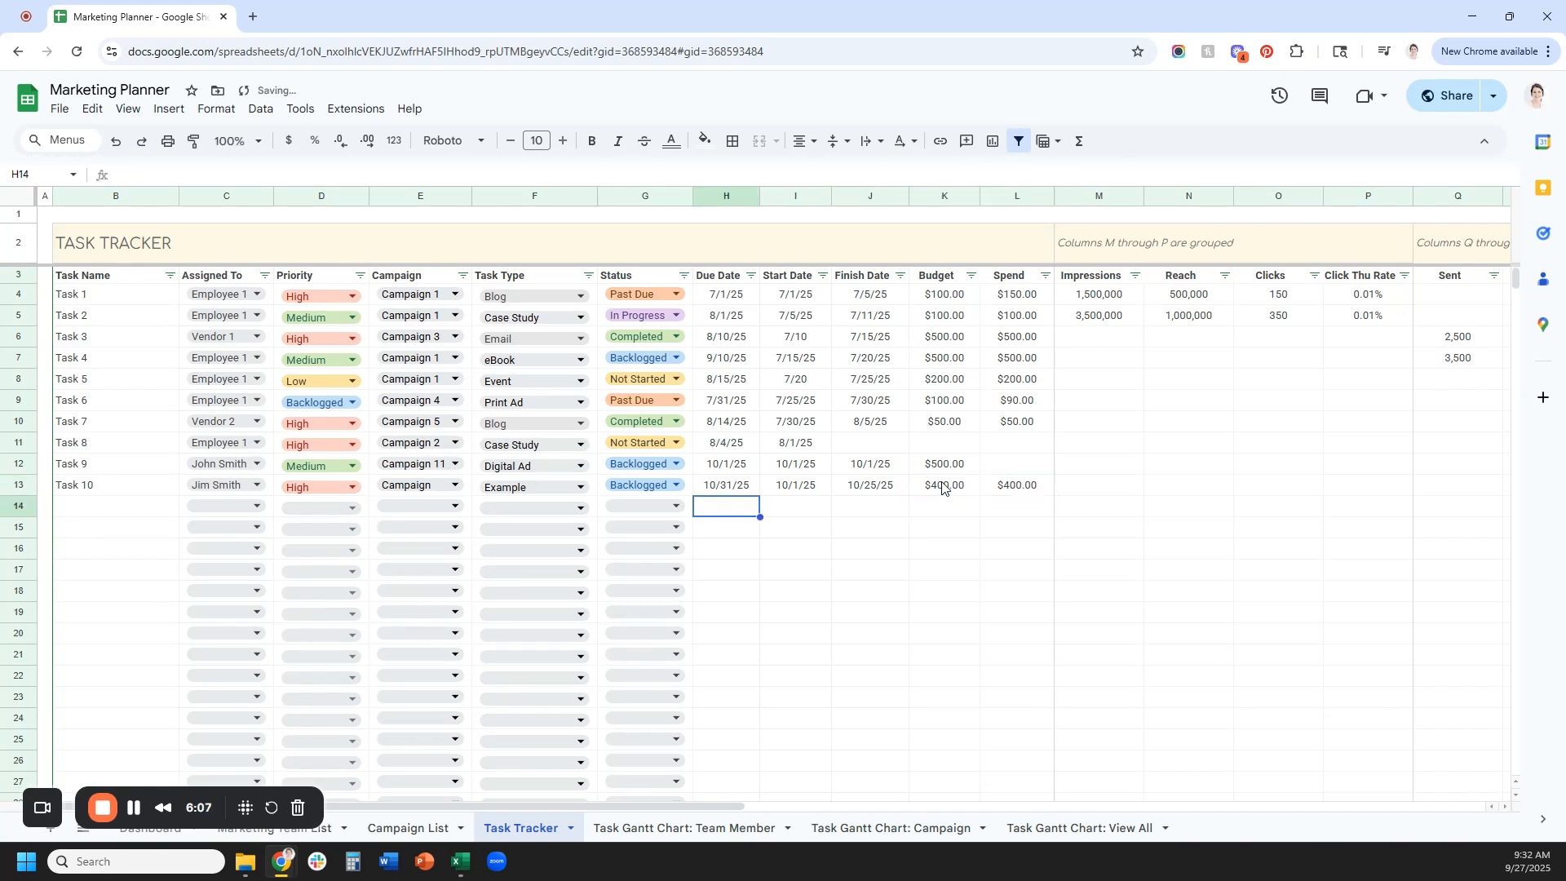
pyautogui.click(942, 487)
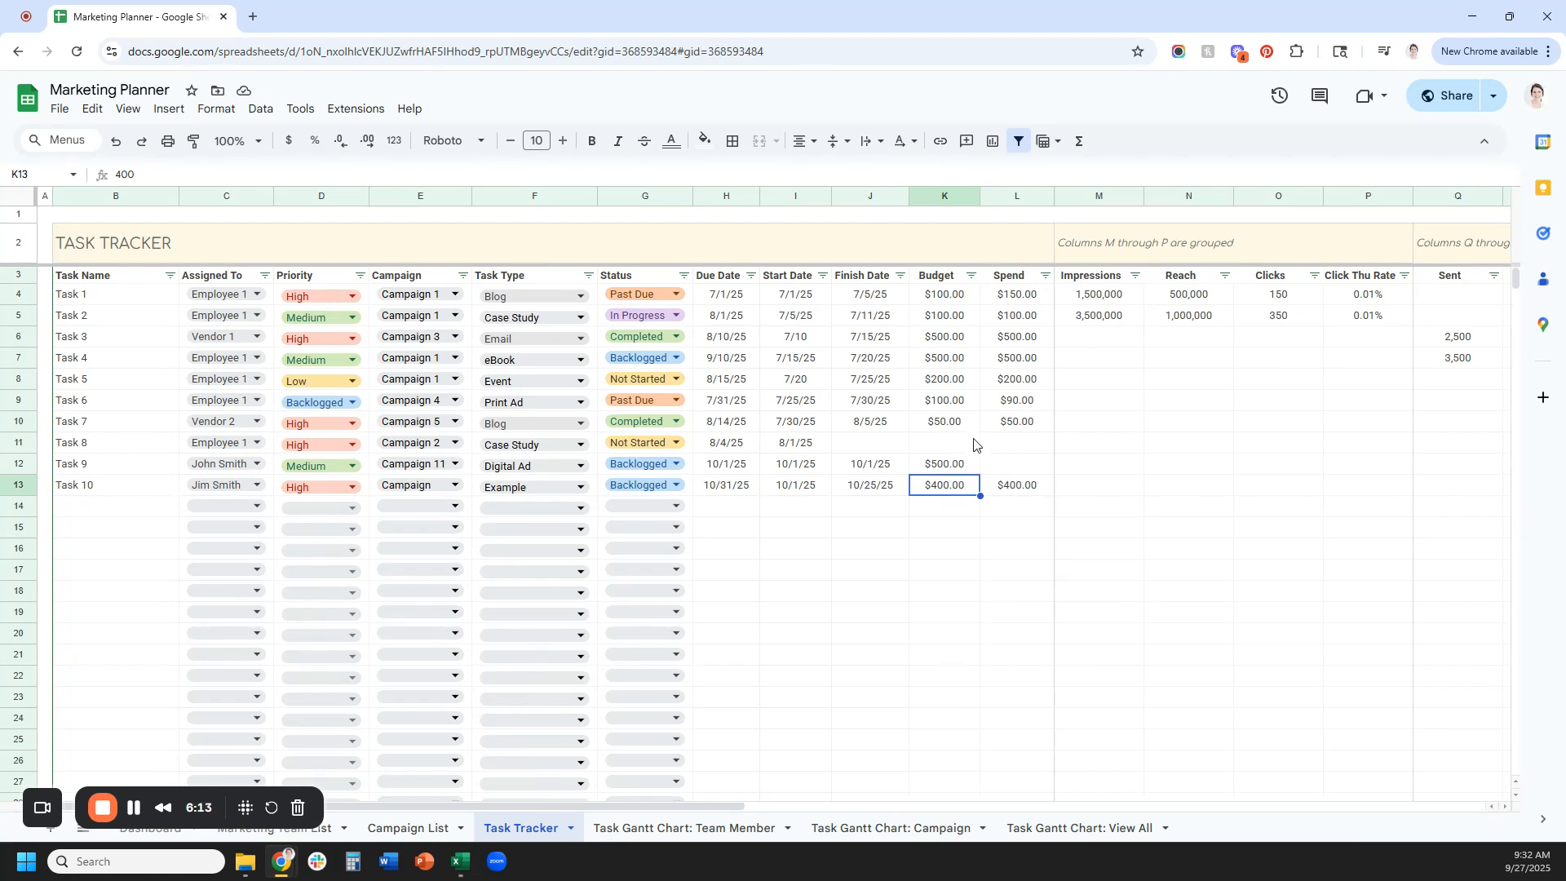
pyautogui.moveTo(972, 445); pyautogui.dragTo(998, 451)
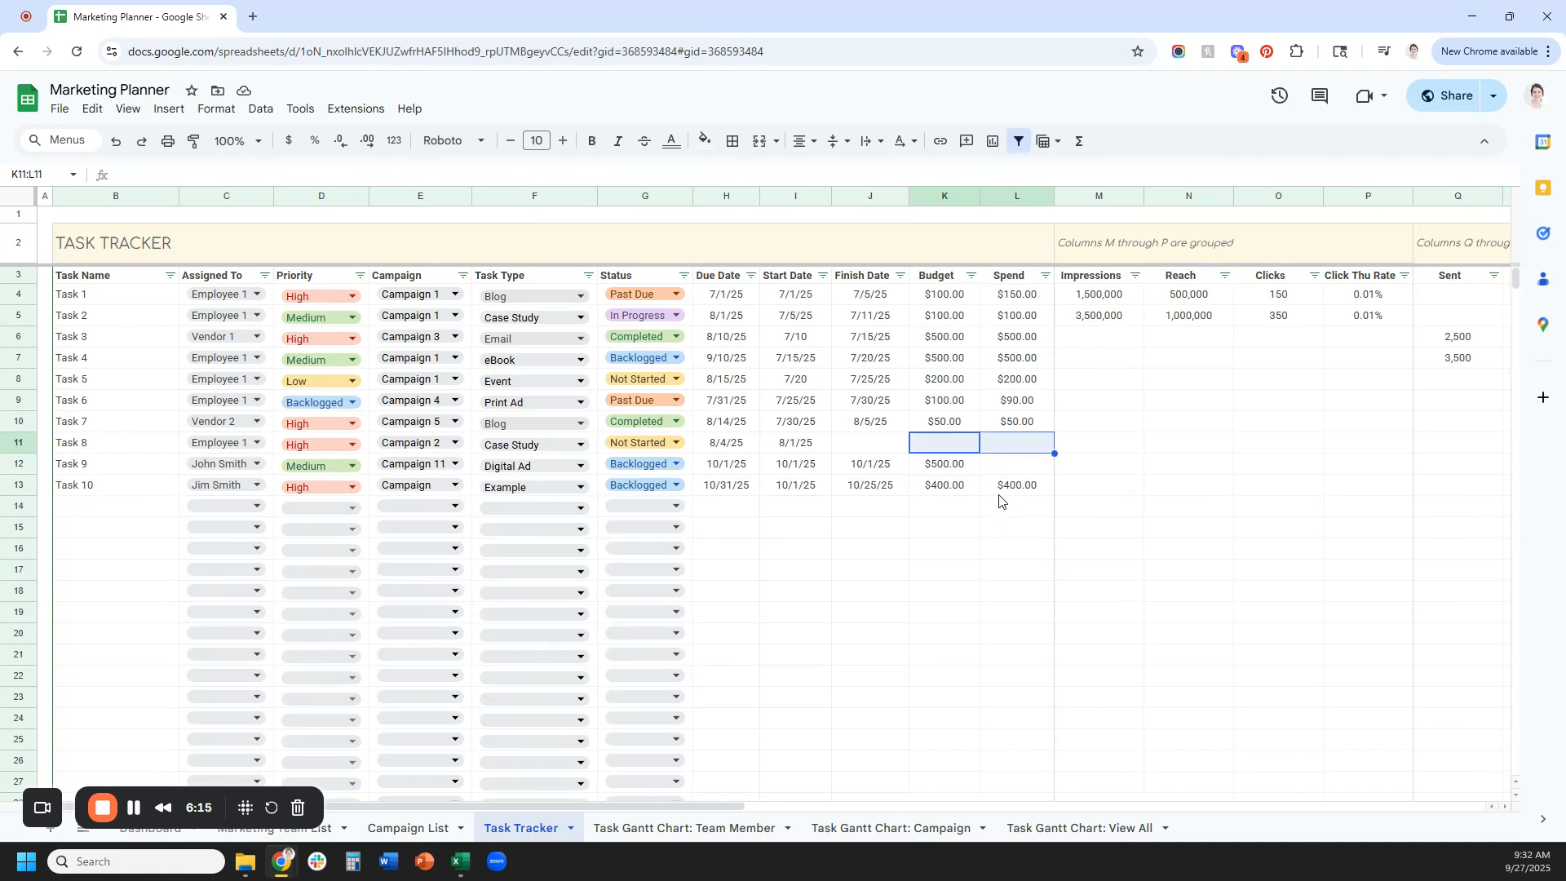
pyautogui.click(1001, 493)
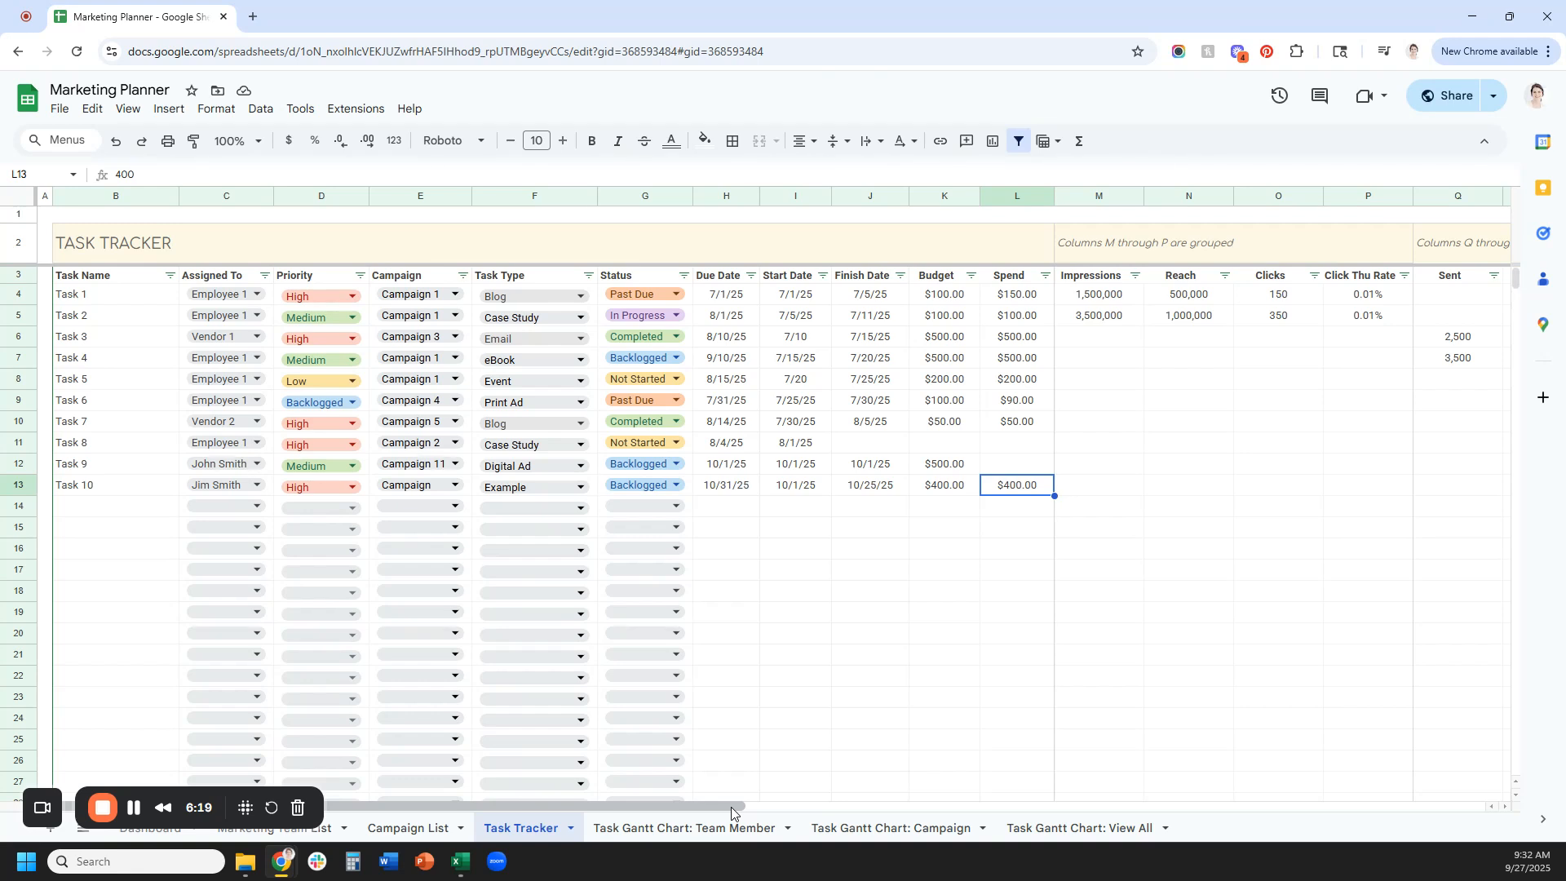
# Review the performance columns and examine Task 10's Impressions, Reach, Clicks and Click Thru Rate cells
pyautogui.moveTo(730, 806); pyautogui.dragTo(1085, 805)
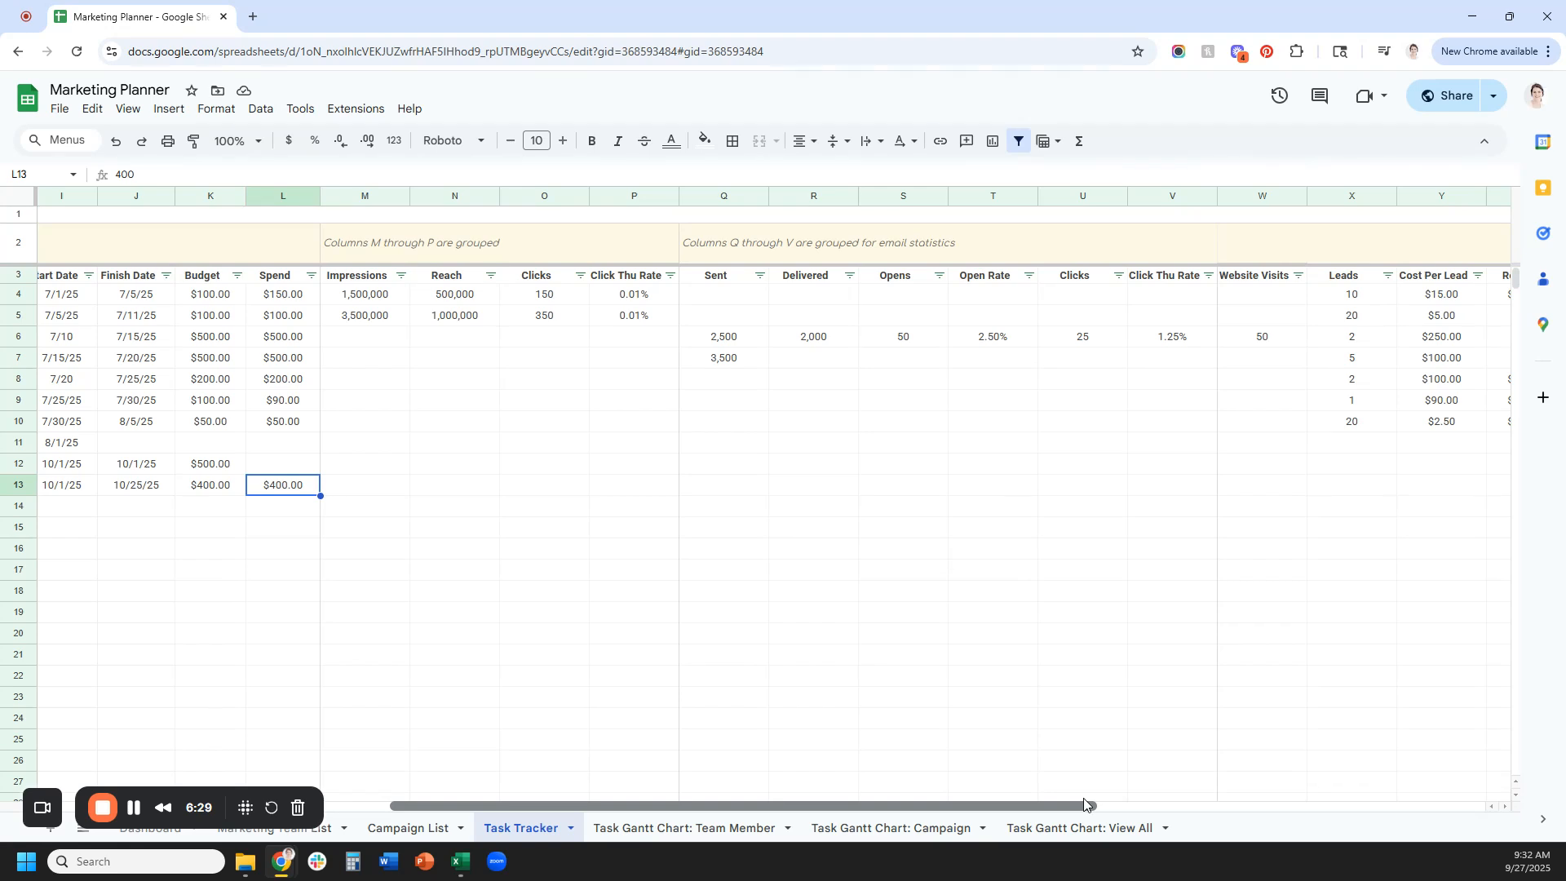
pyautogui.moveTo(1085, 805); pyautogui.dragTo(1150, 812)
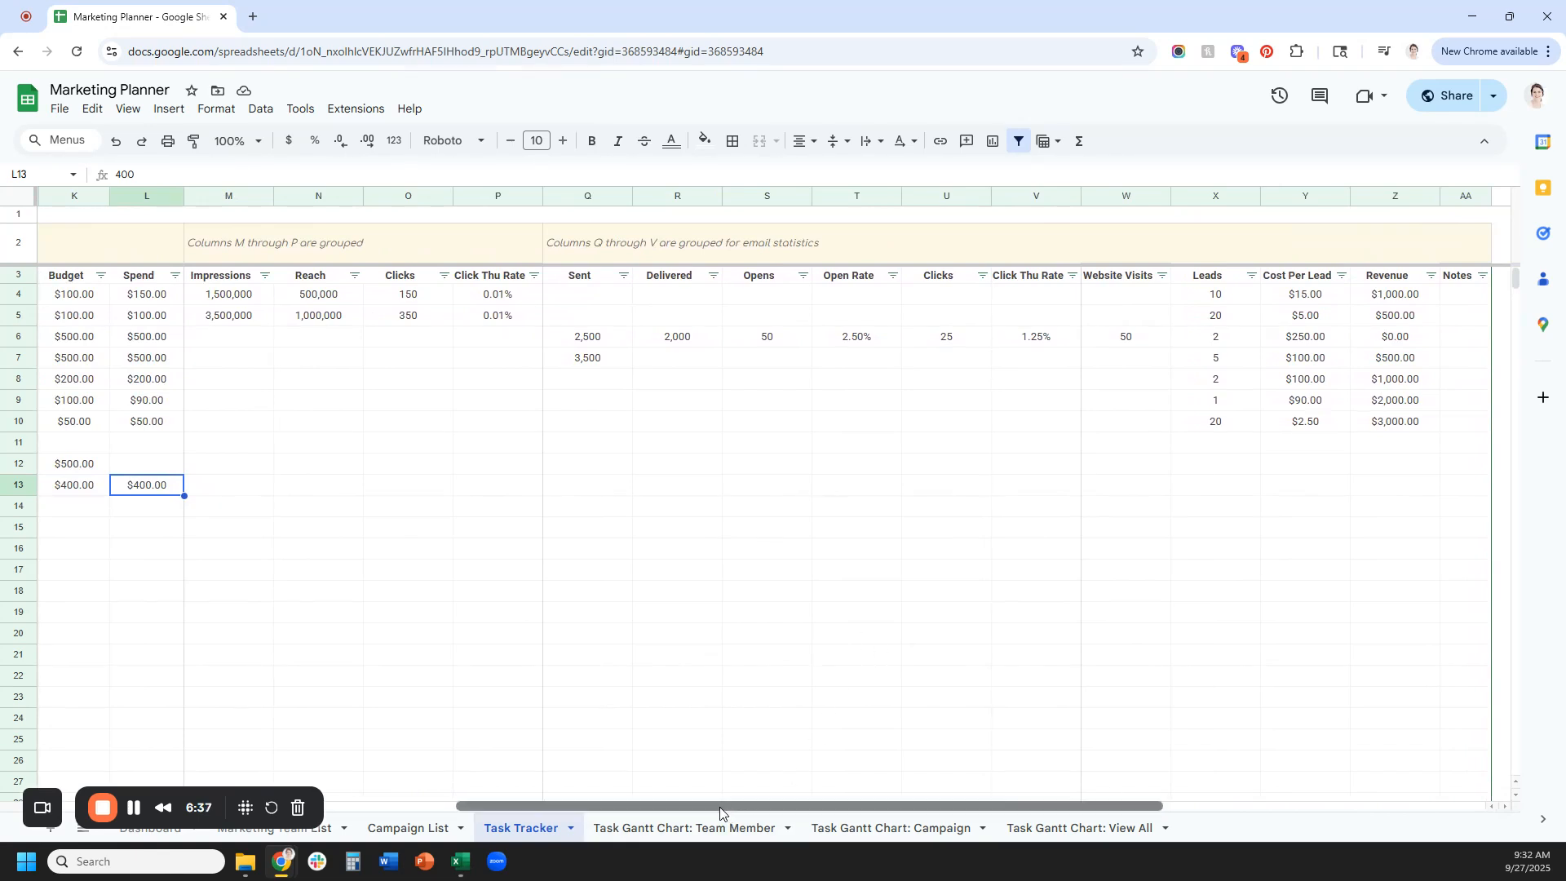
pyautogui.moveTo(690, 805); pyautogui.dragTo(560, 800)
pyautogui.click(570, 488)
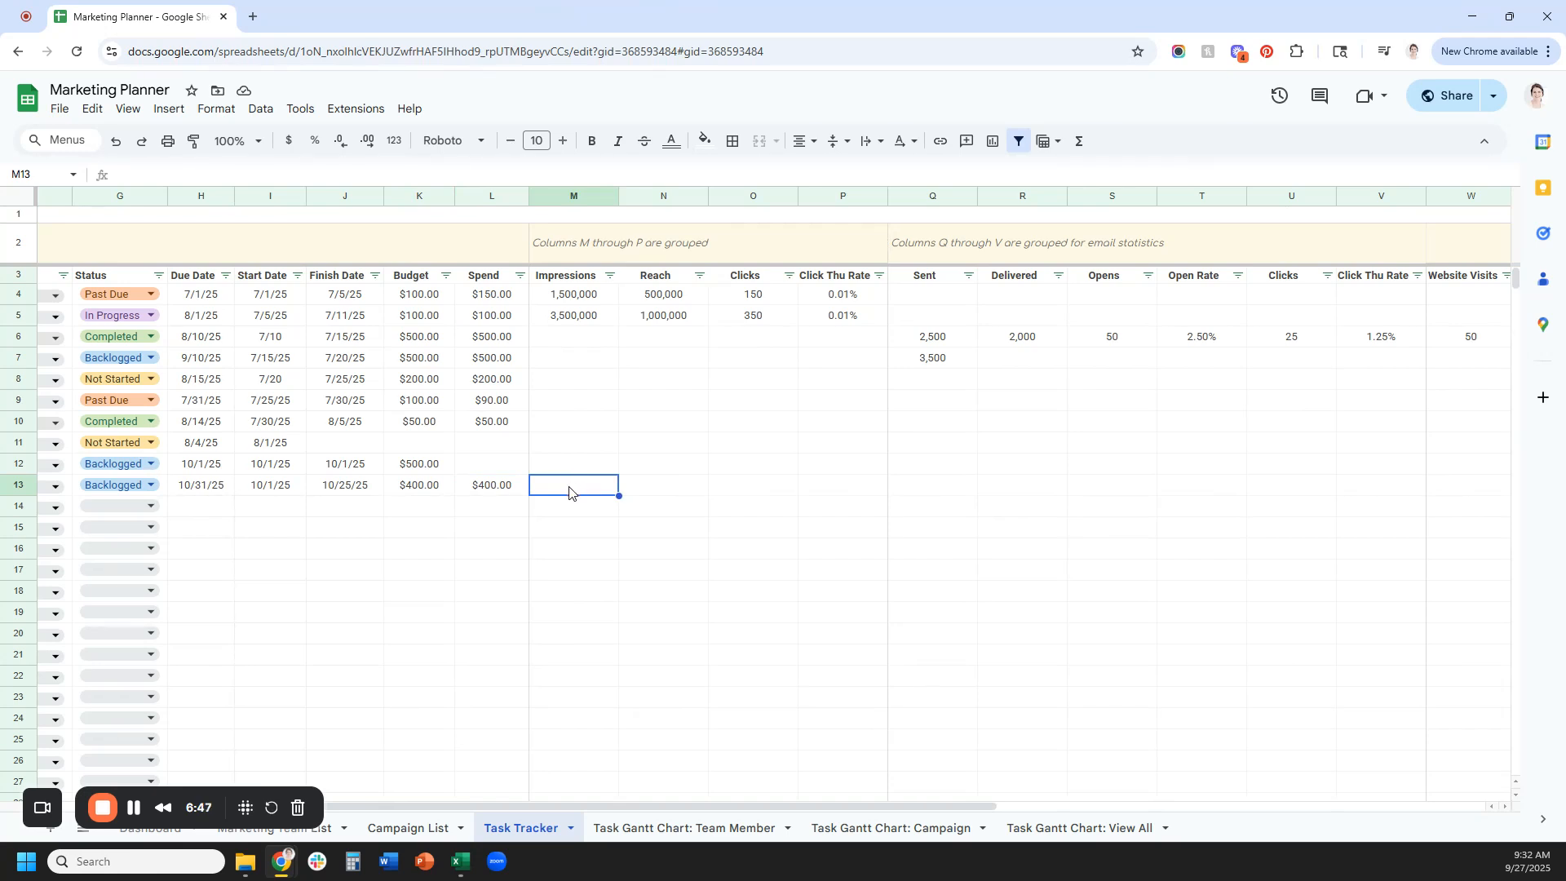
pyautogui.click(675, 488)
pyautogui.click(770, 487)
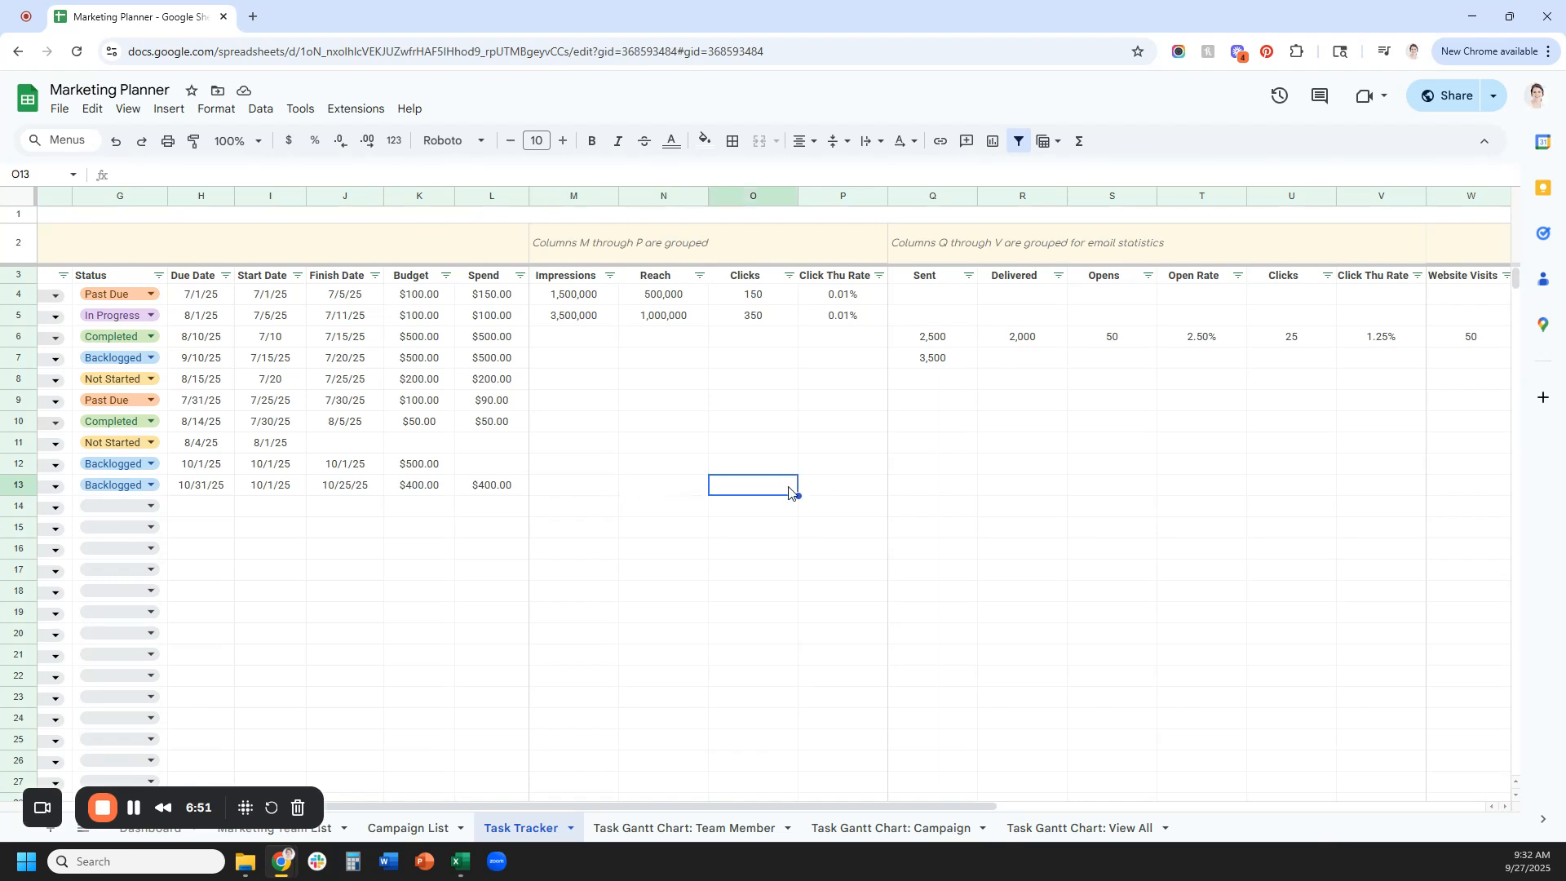
pyautogui.click(865, 489)
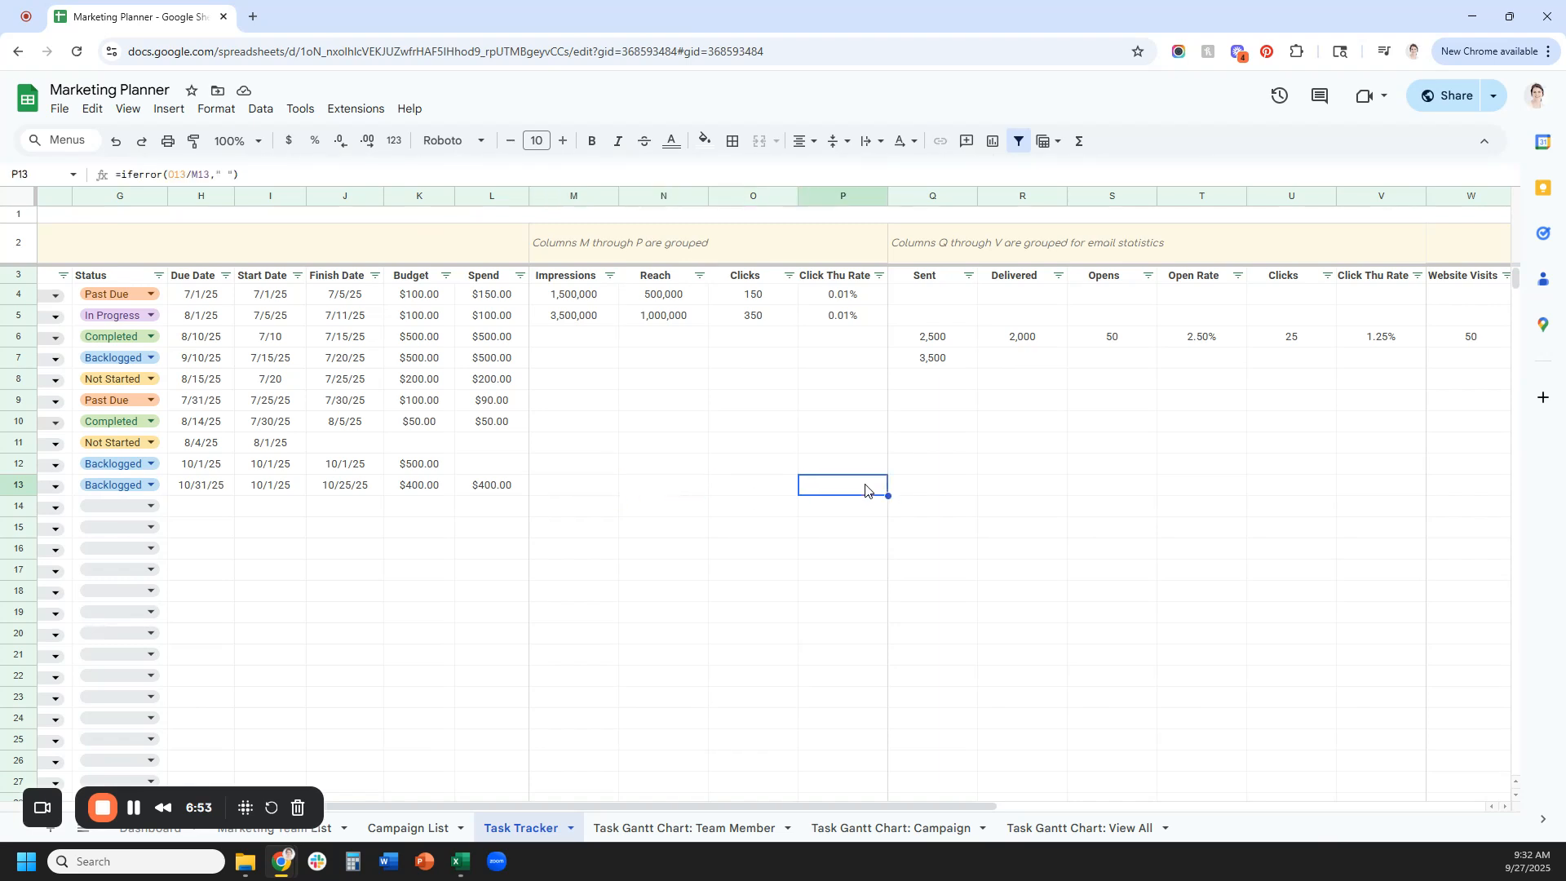
# Examine Task 10's email statistics cells from Sent through Click Thru Rate, including the rate formulas
pyautogui.moveTo(938, 806); pyautogui.dragTo(1171, 798)
pyautogui.click(440, 491)
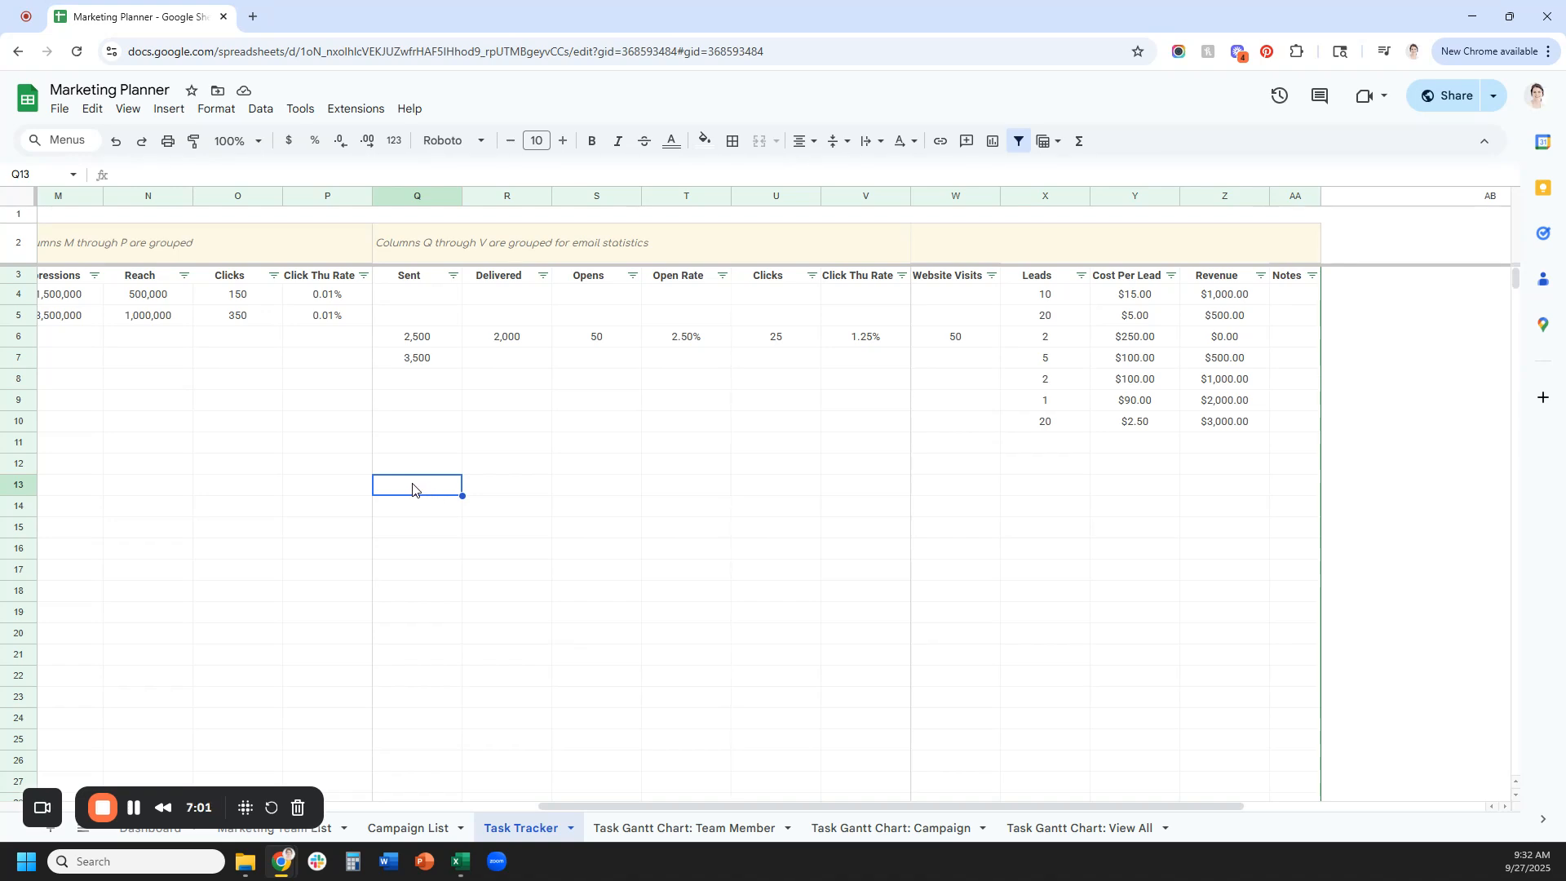
pyautogui.click(512, 491)
pyautogui.click(612, 493)
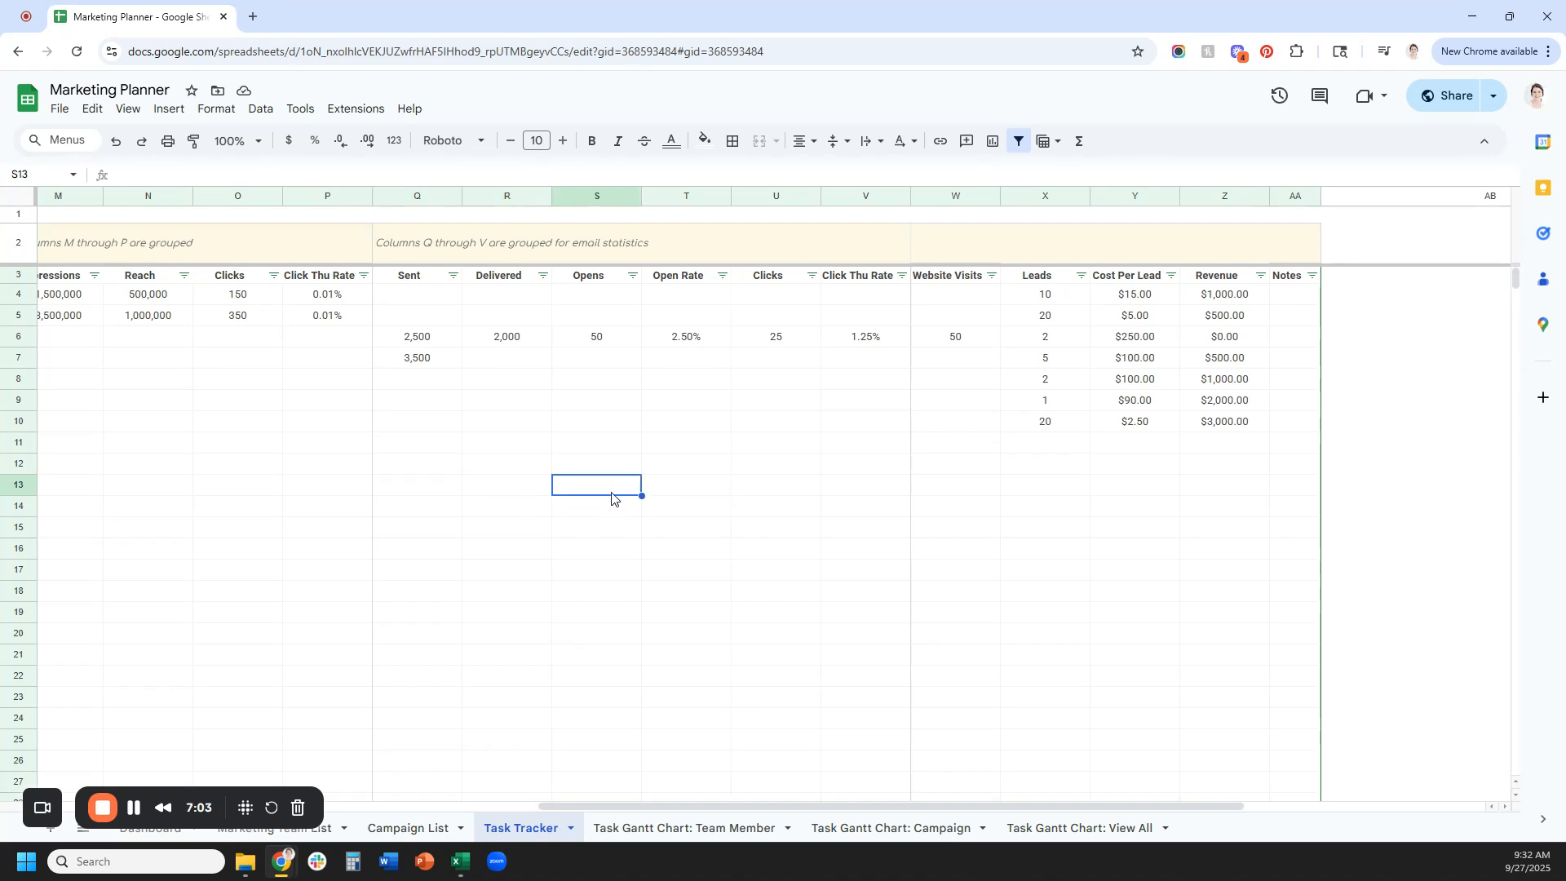
pyautogui.click(682, 479)
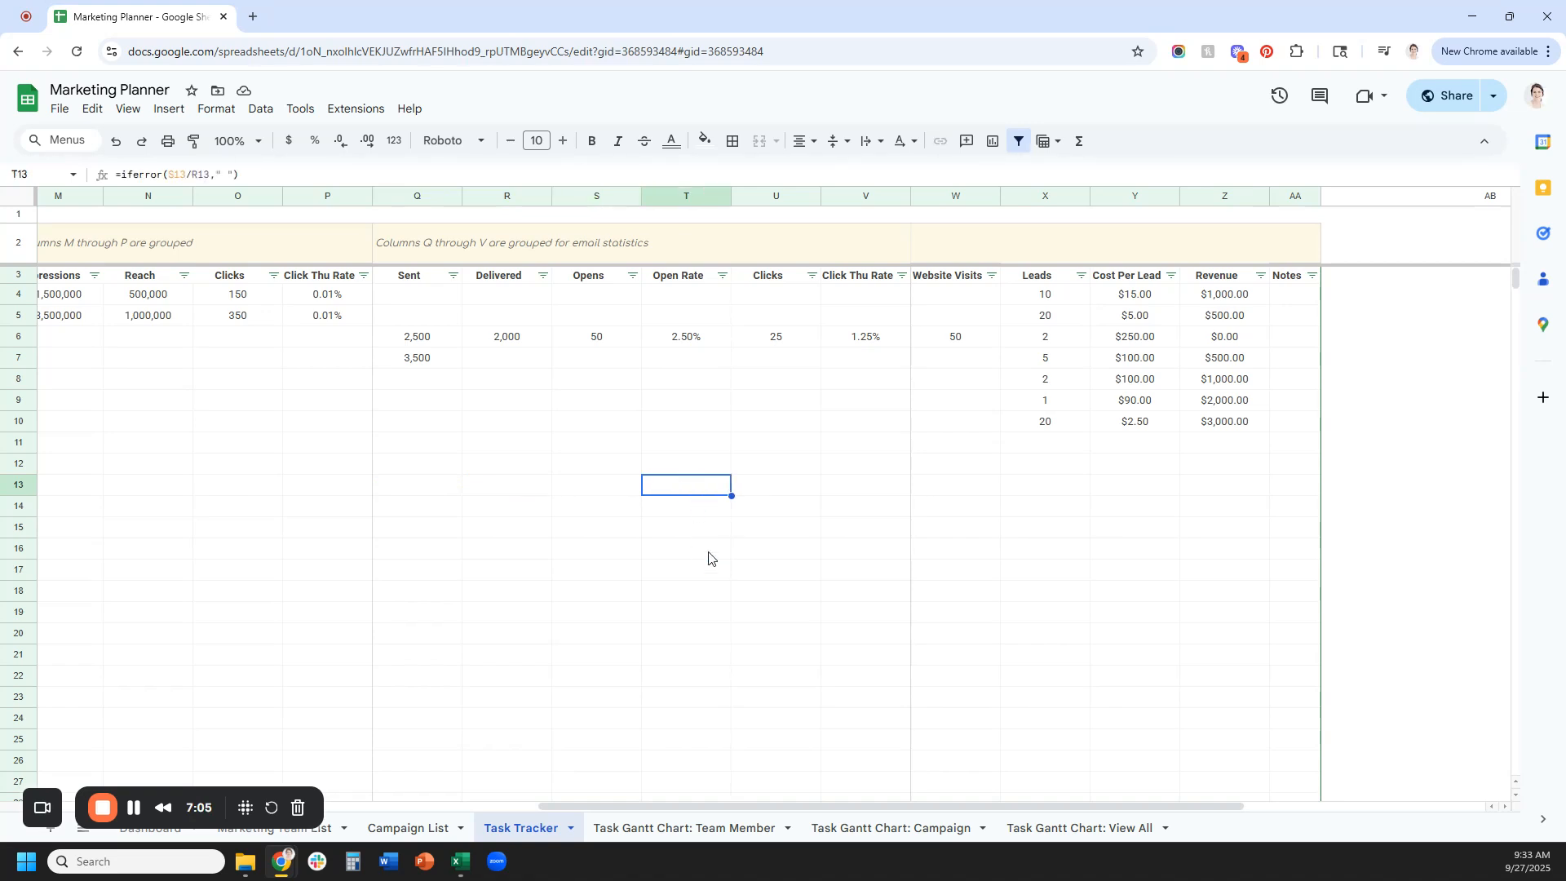
pyautogui.click(781, 492)
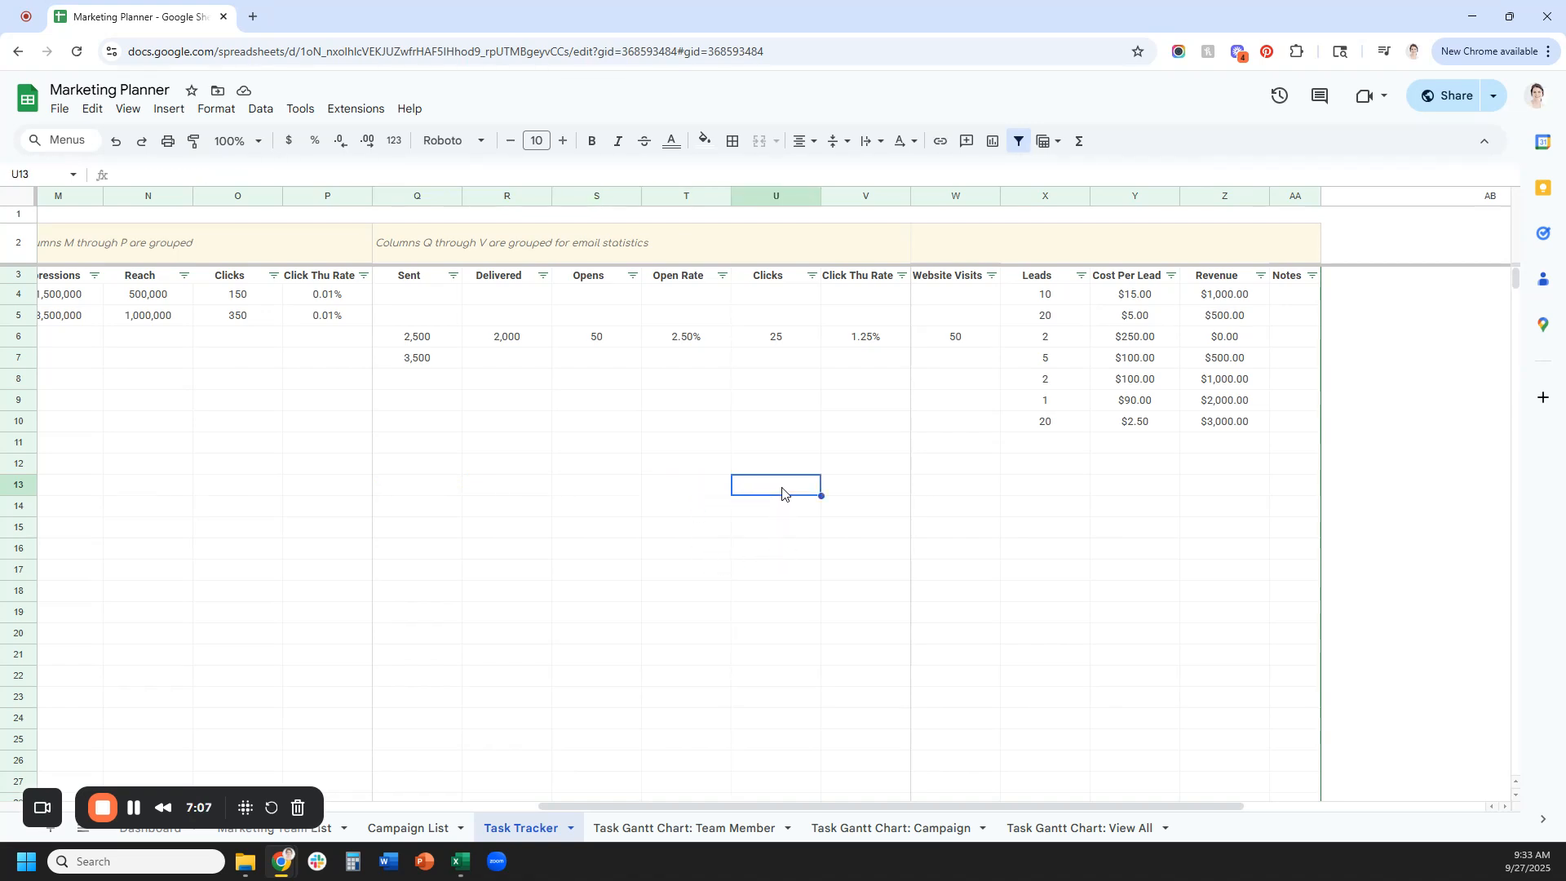
pyautogui.click(848, 490)
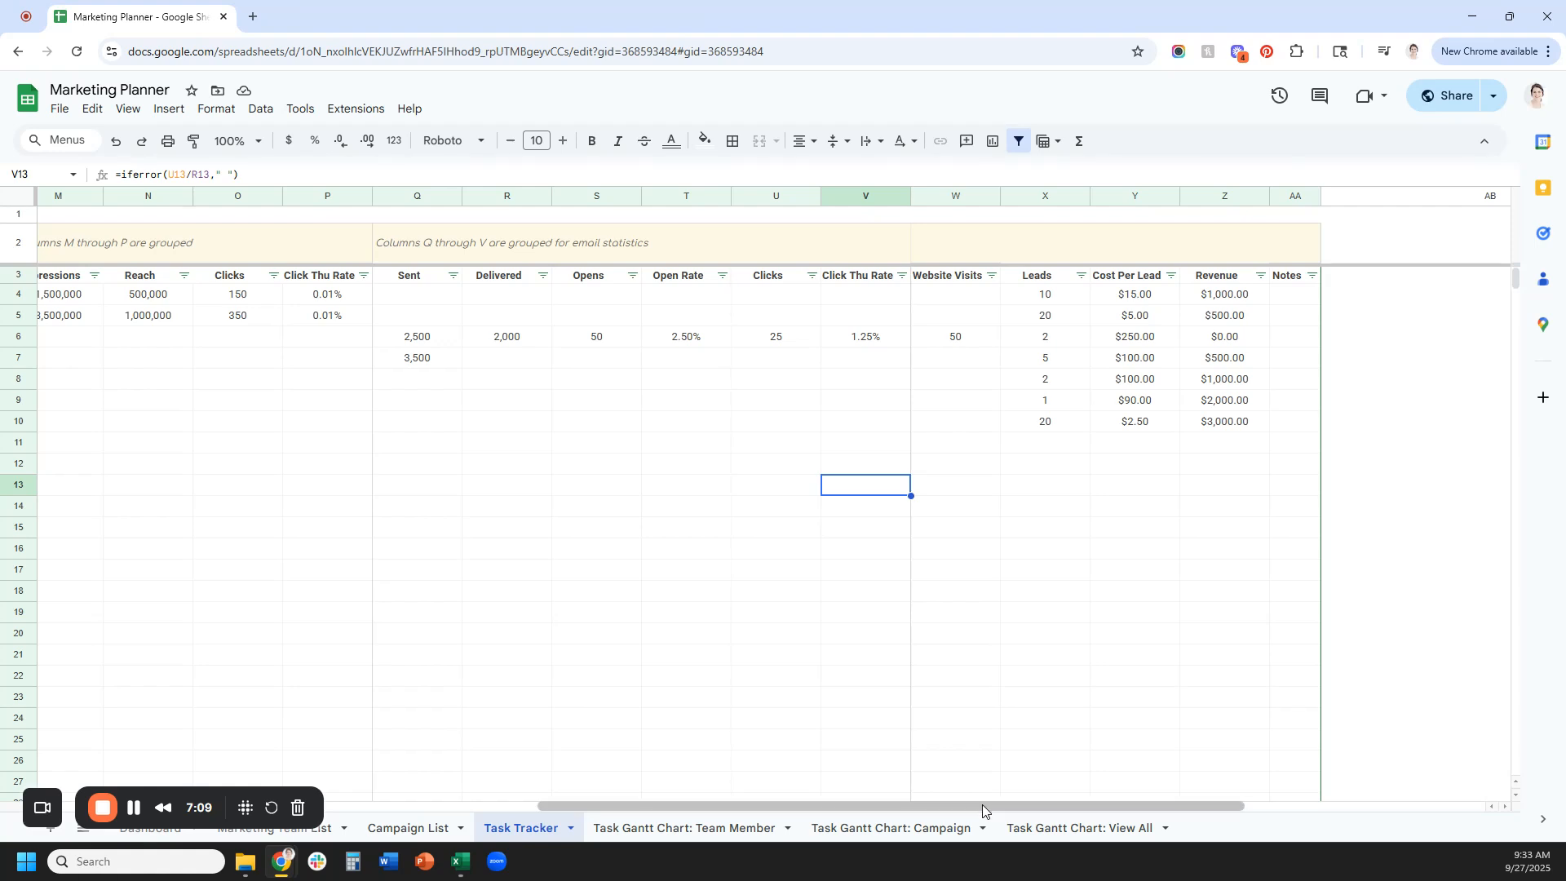
# Enter 20 leads for Task 10 and check the formula in its Cost Per Lead cell
pyautogui.moveTo(982, 804); pyautogui.dragTo(1120, 804)
pyautogui.click(691, 497)
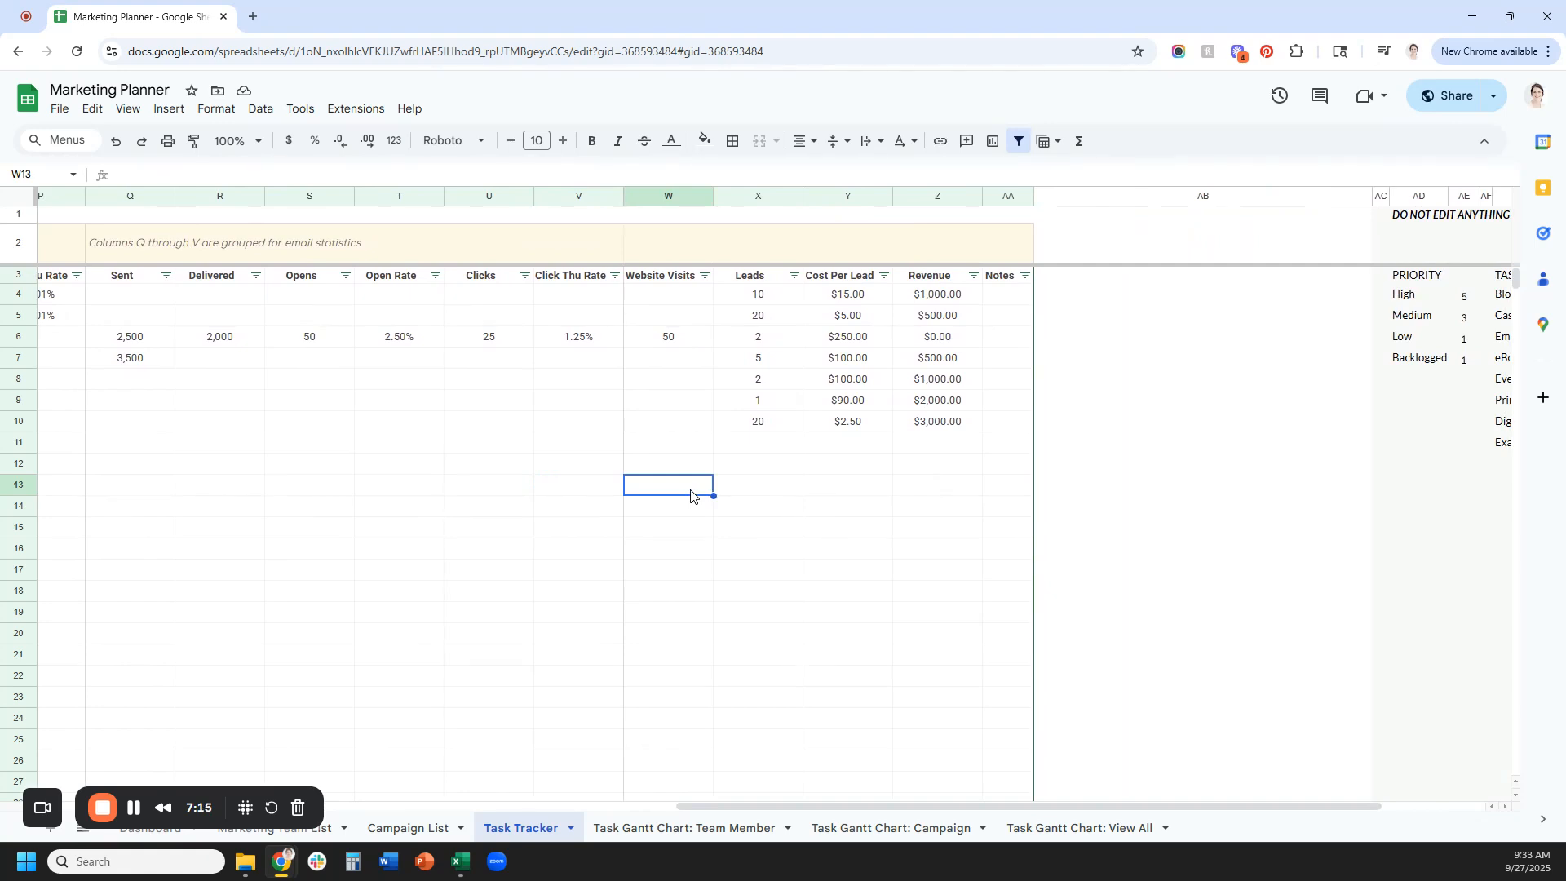
pyautogui.click(787, 489)
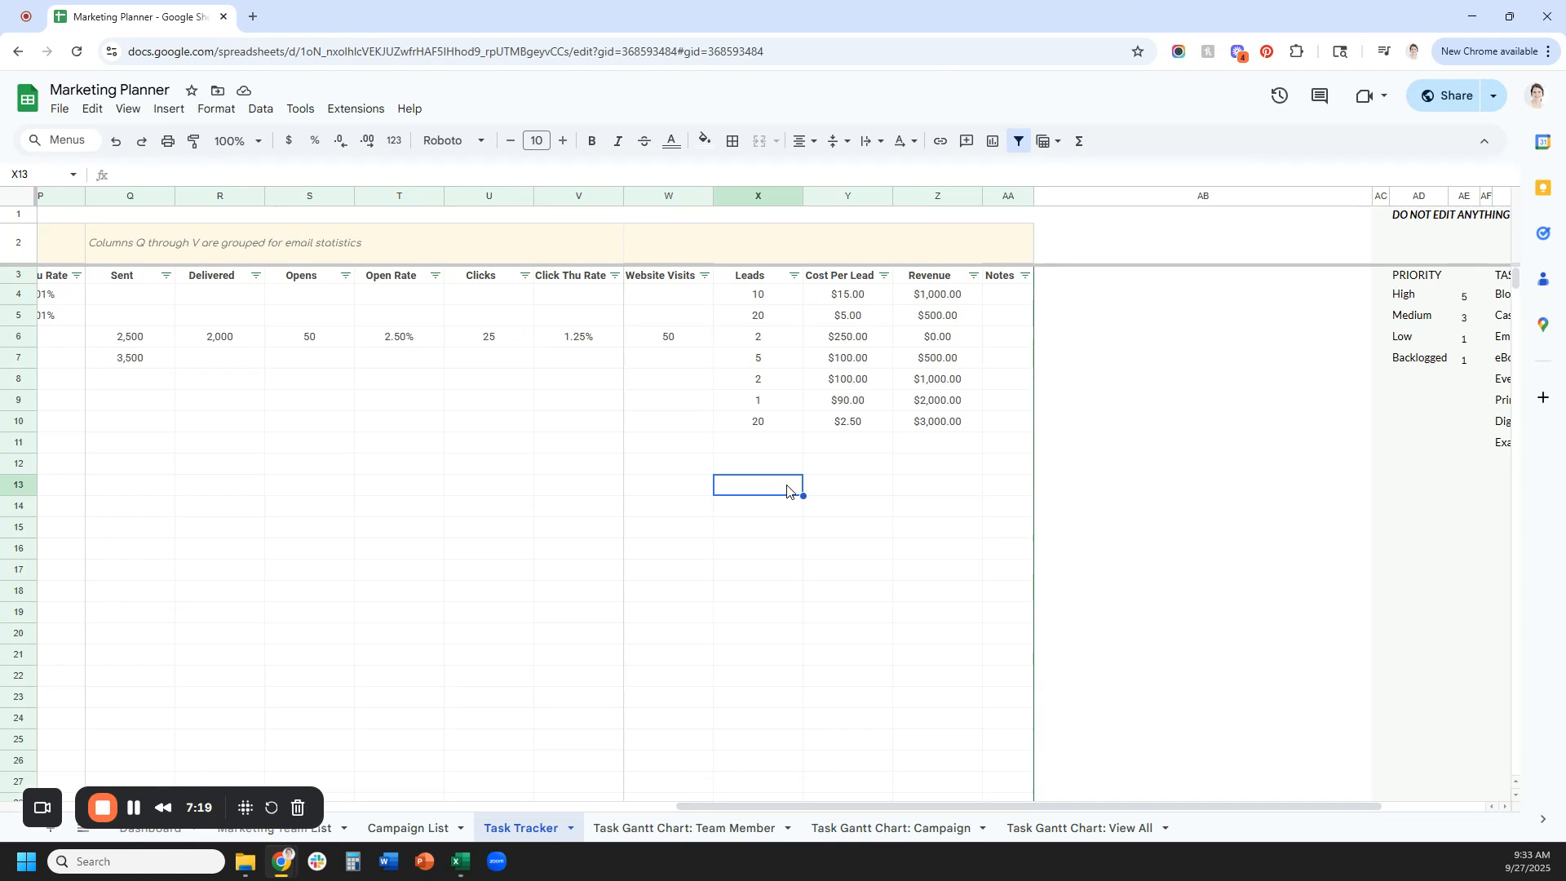
pyautogui.write('20')
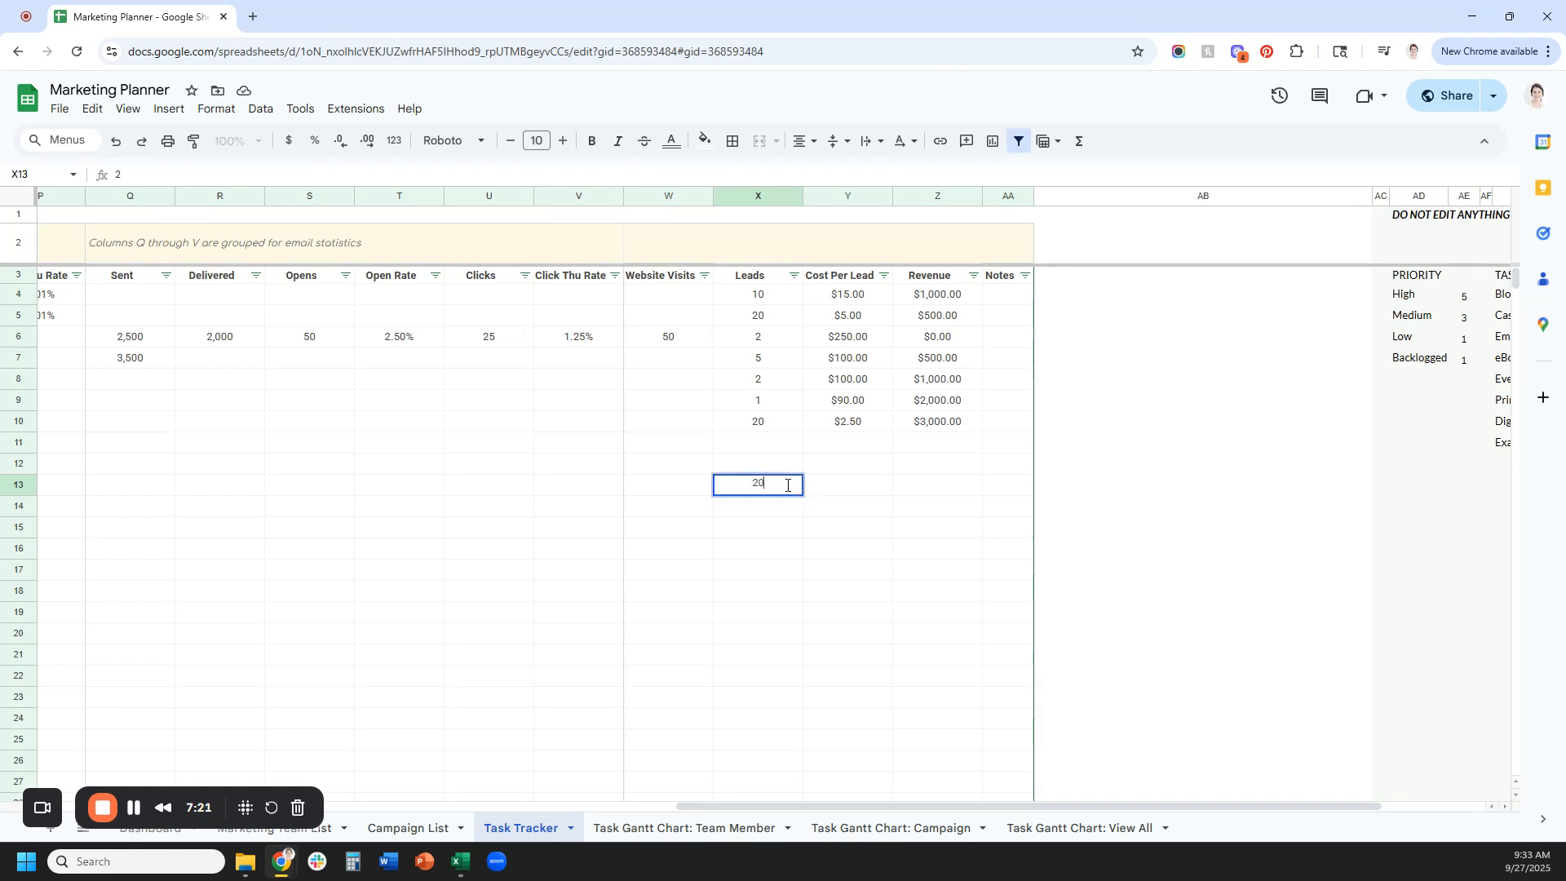
pyautogui.click(850, 488)
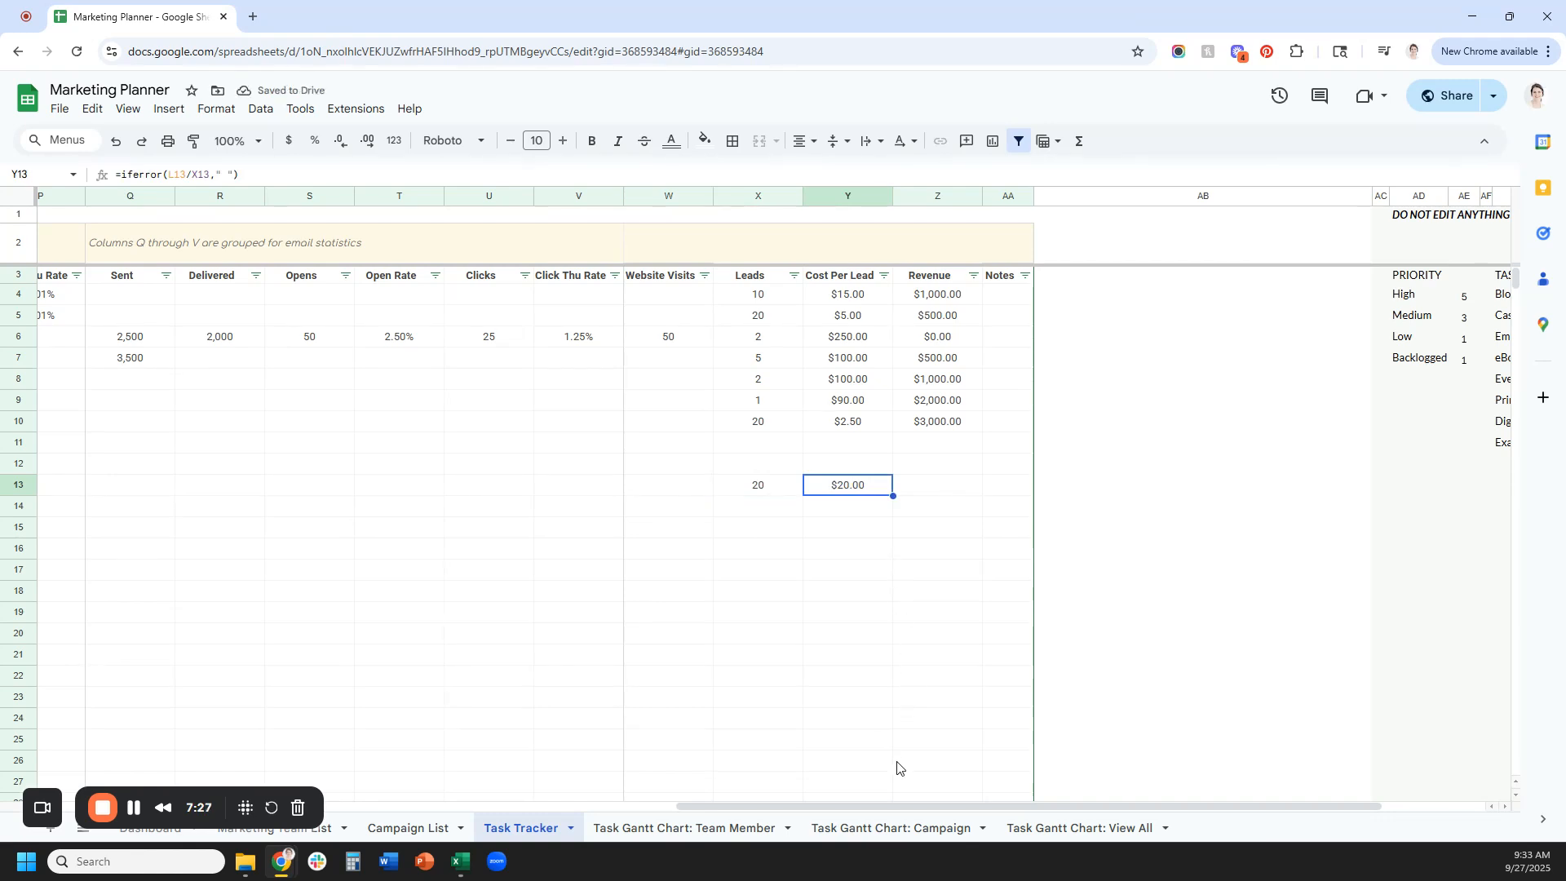
pyautogui.moveTo(910, 806); pyautogui.dragTo(884, 781)
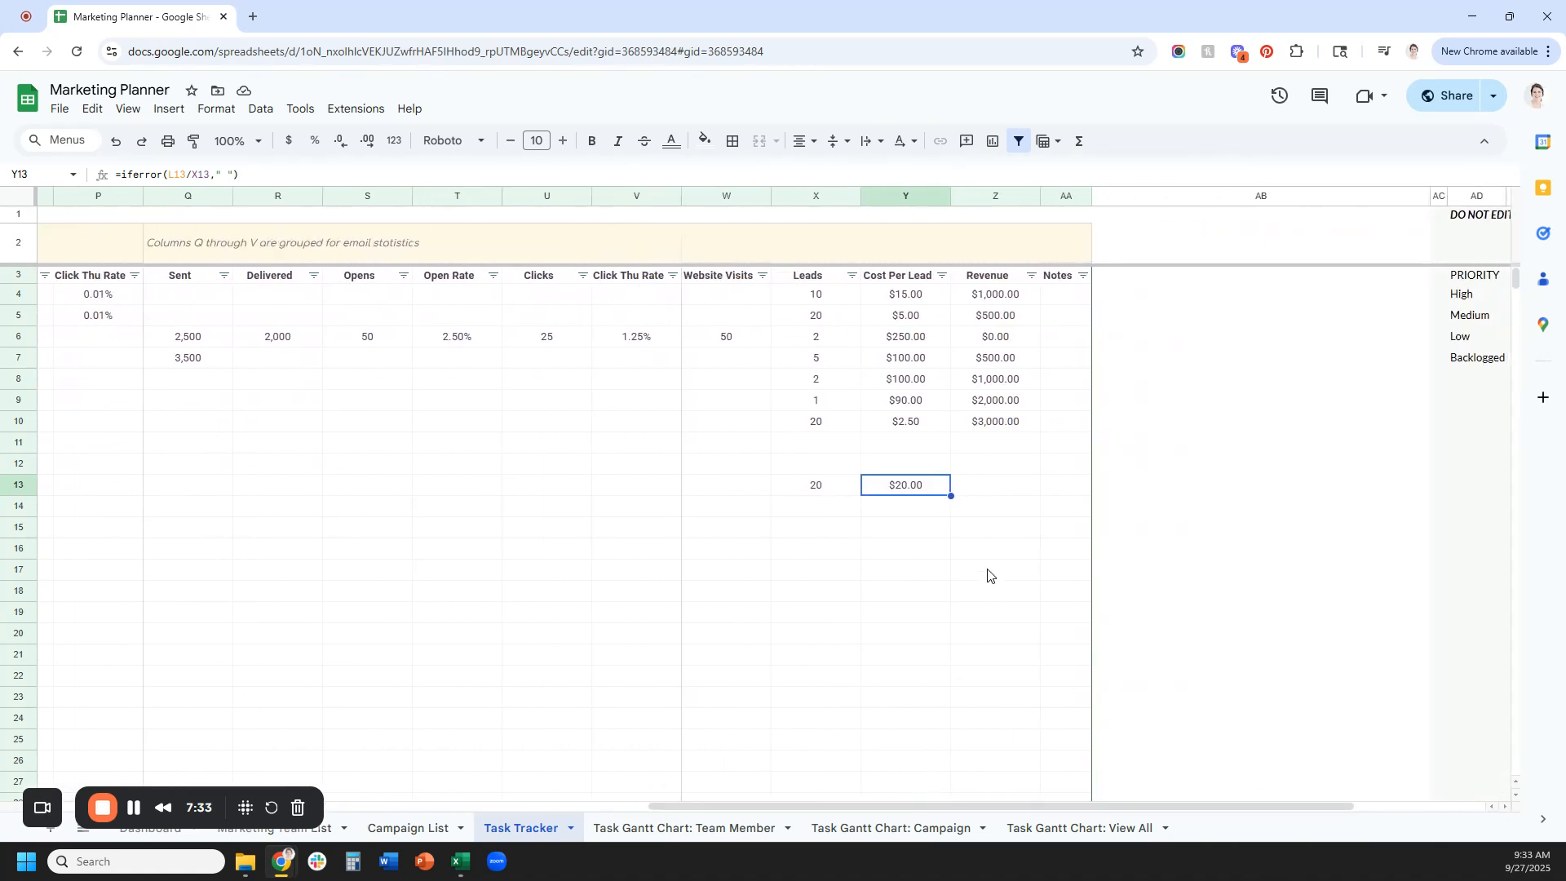
# Enter 500 as Task 10's revenue and widen the Notes column to make room for longer notes
pyautogui.press('Right')
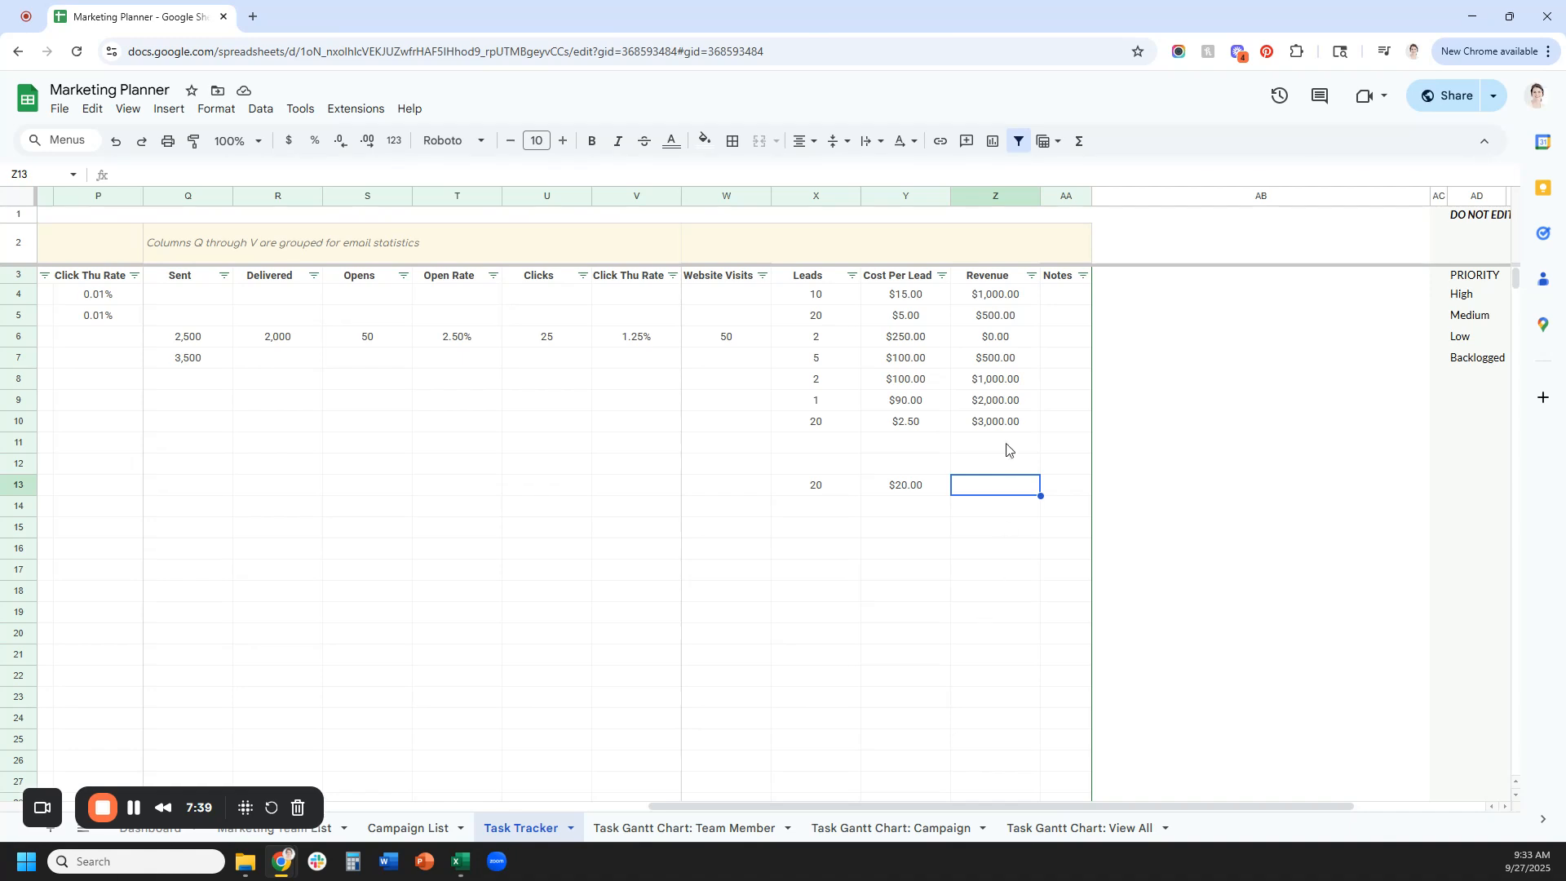
pyautogui.click(1007, 423)
pyautogui.click(996, 297)
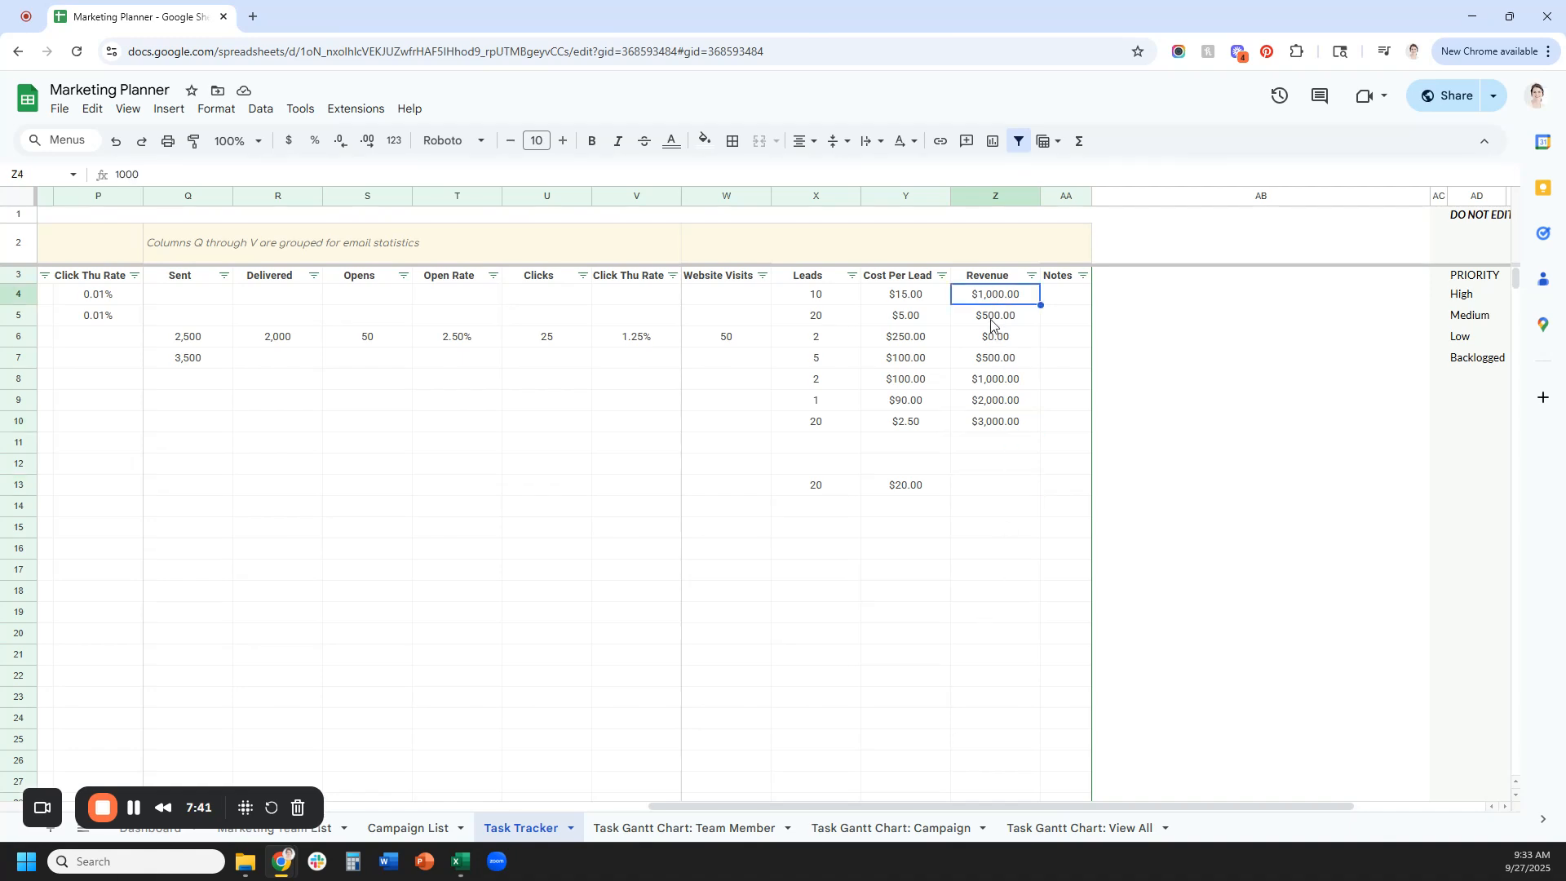
pyautogui.click(985, 485)
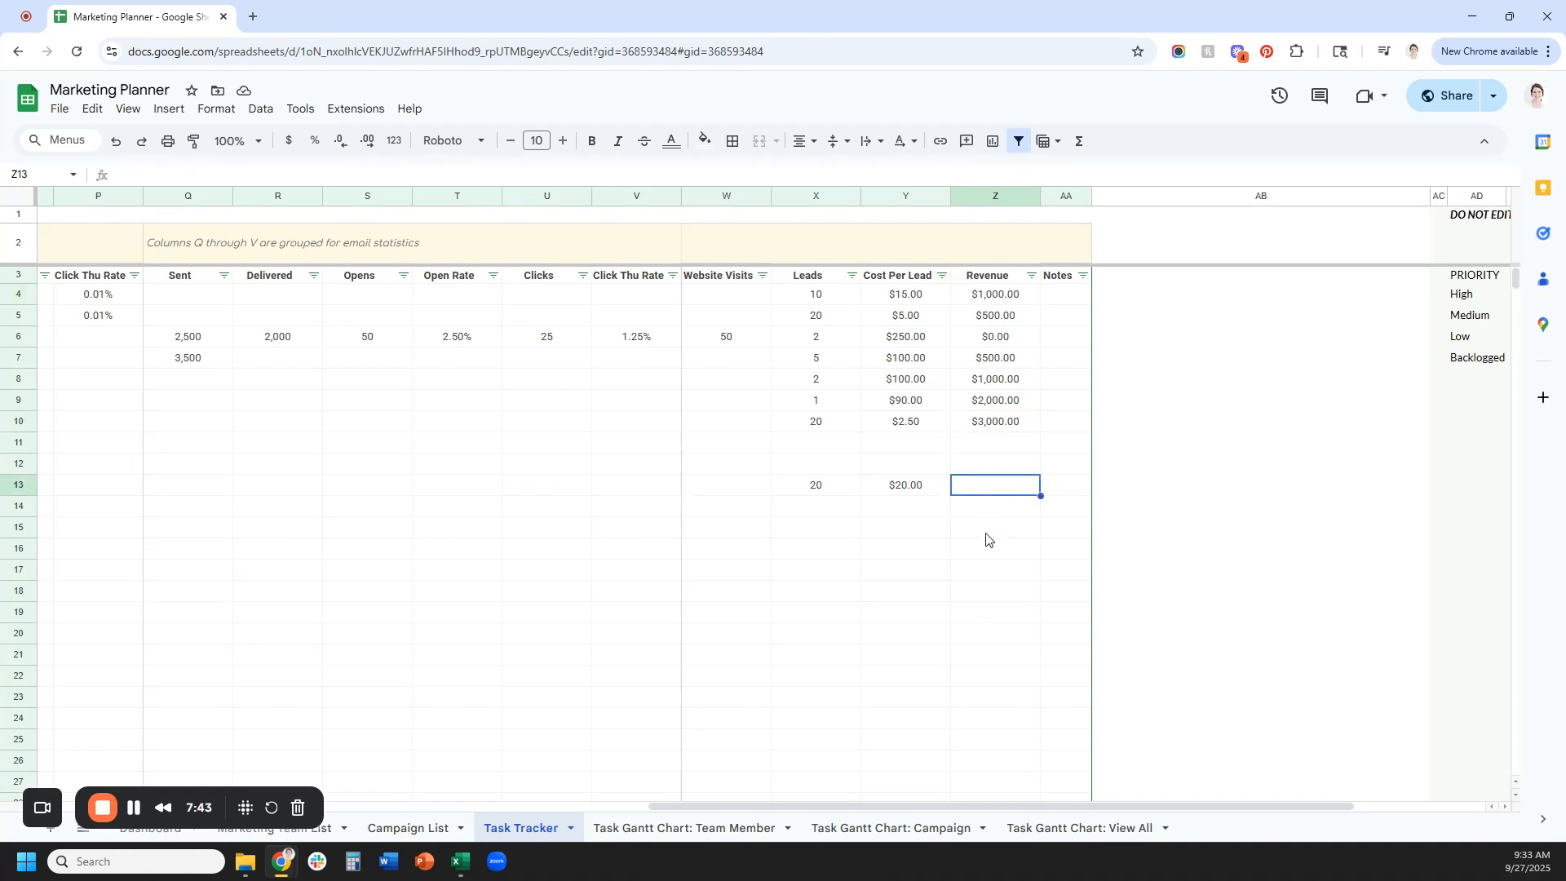
pyautogui.write('500')
pyautogui.press('Return')
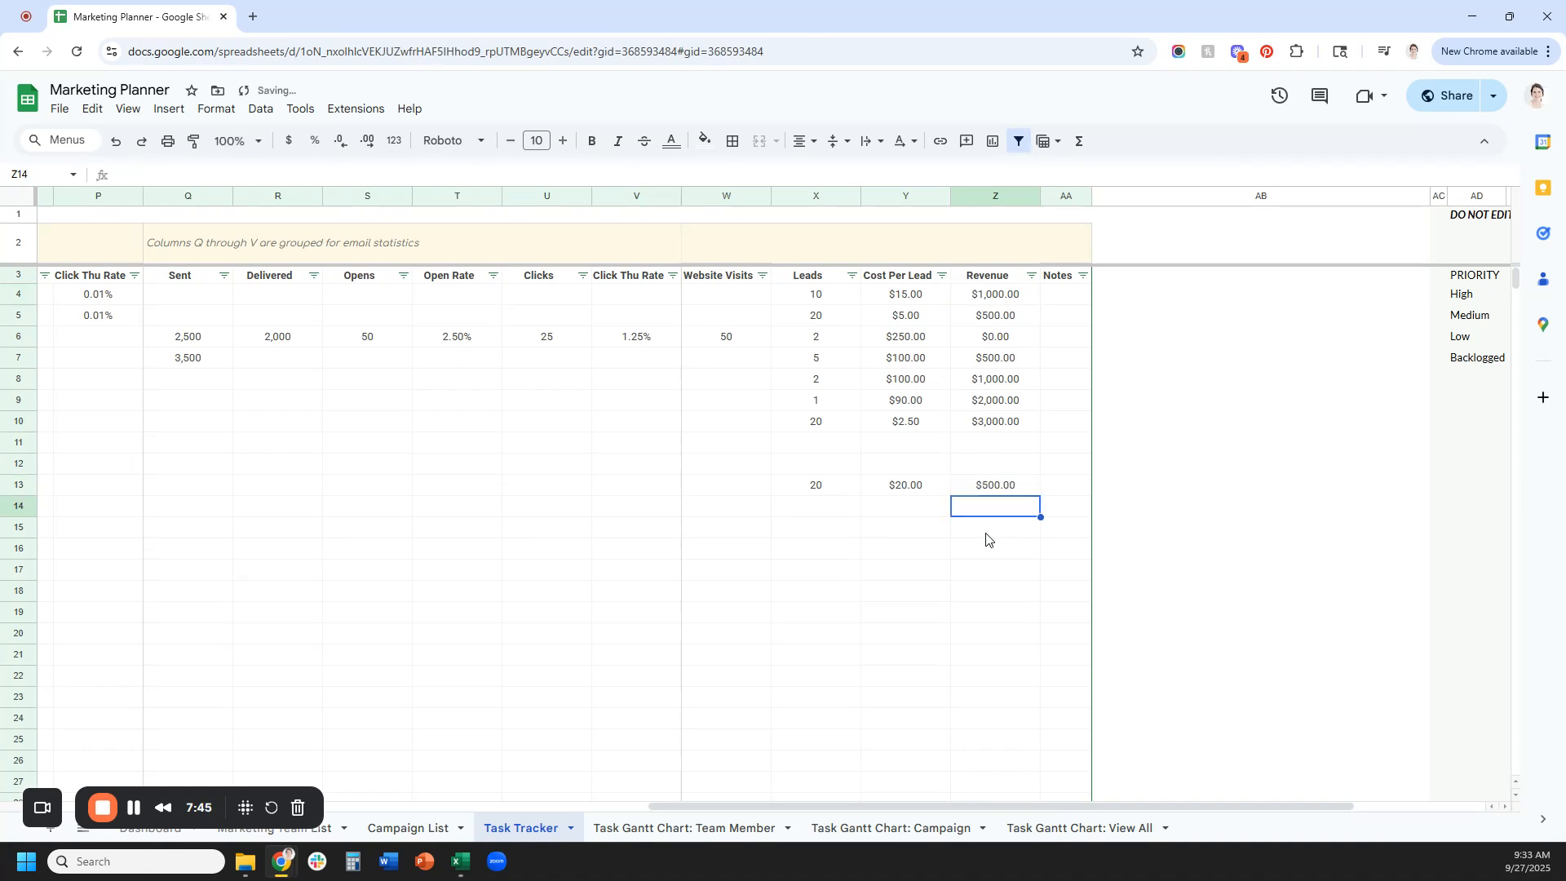
pyautogui.click(1069, 485)
pyautogui.moveTo(1093, 196); pyautogui.dragTo(1347, 206)
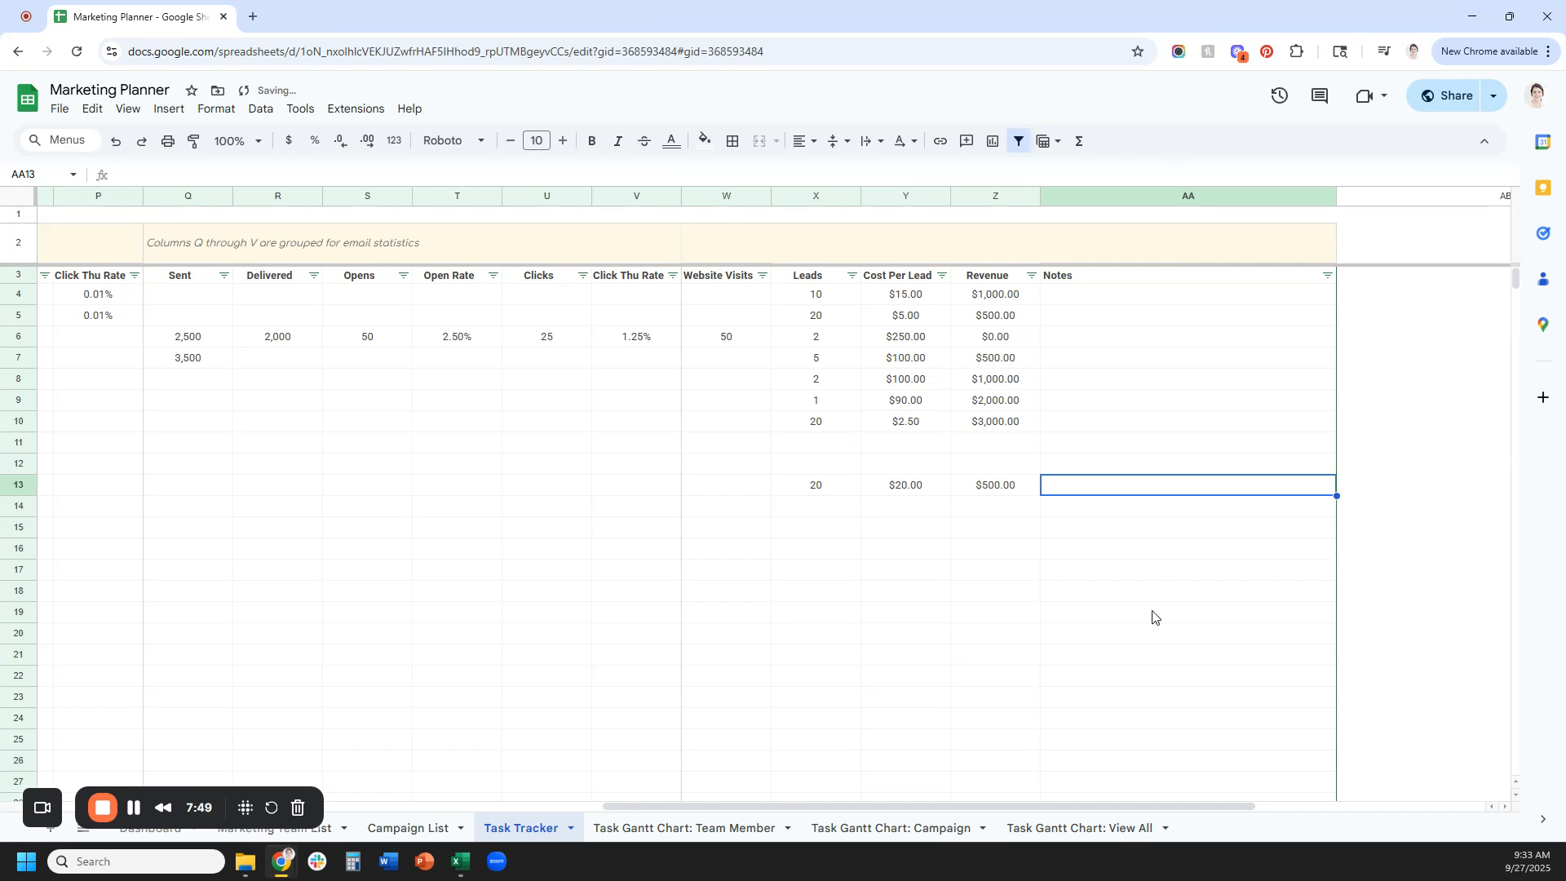
# Open the Campaign List and check the Tasks Assigned formula for the campaign in row 16
pyautogui.click(402, 833)
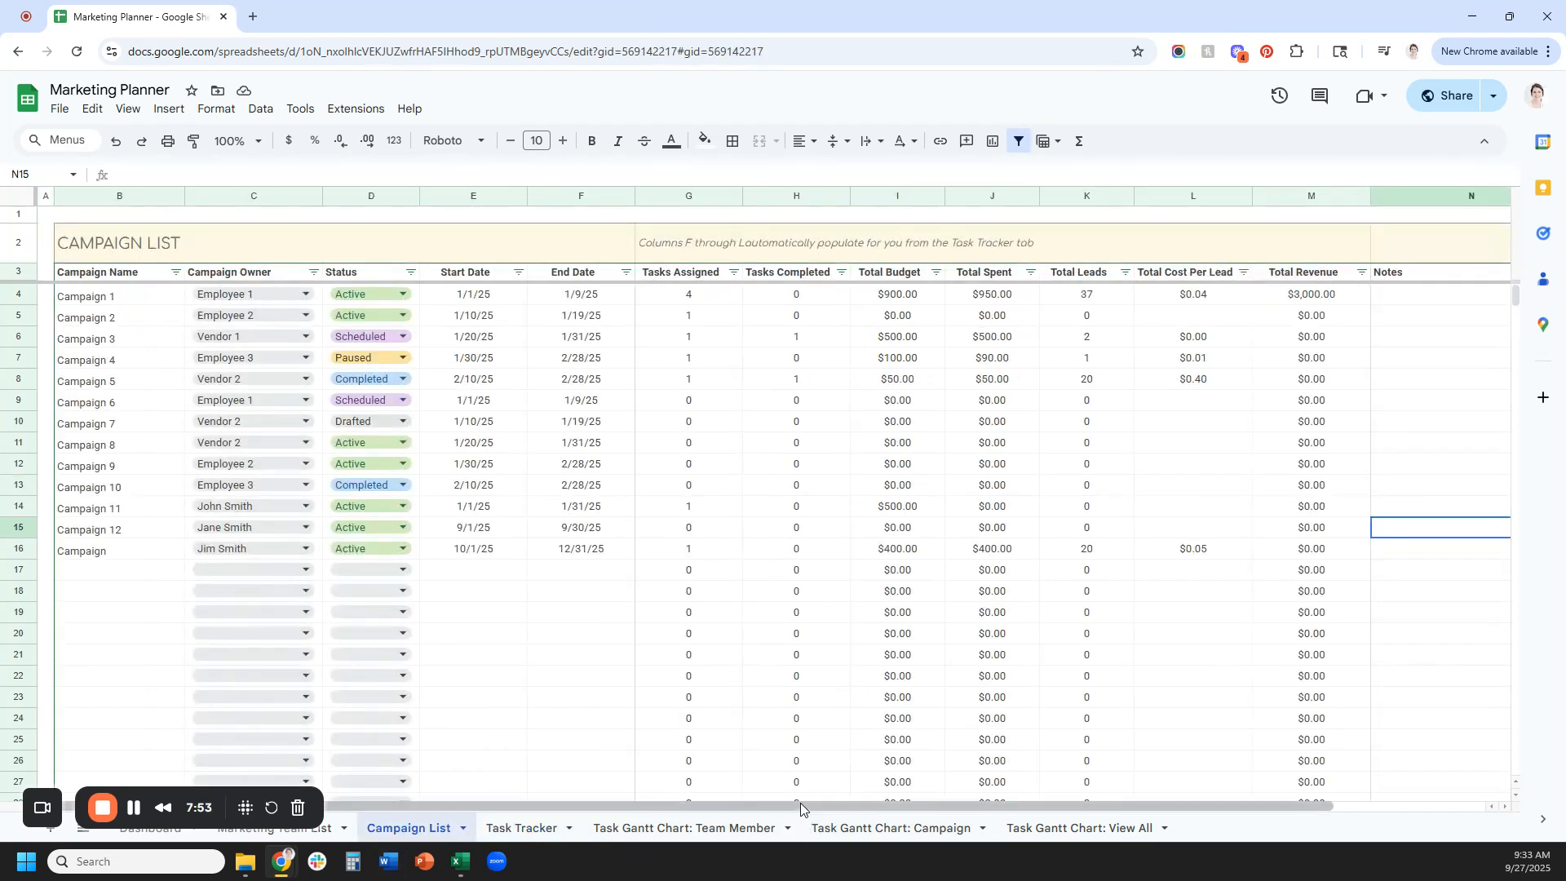
pyautogui.click(142, 554)
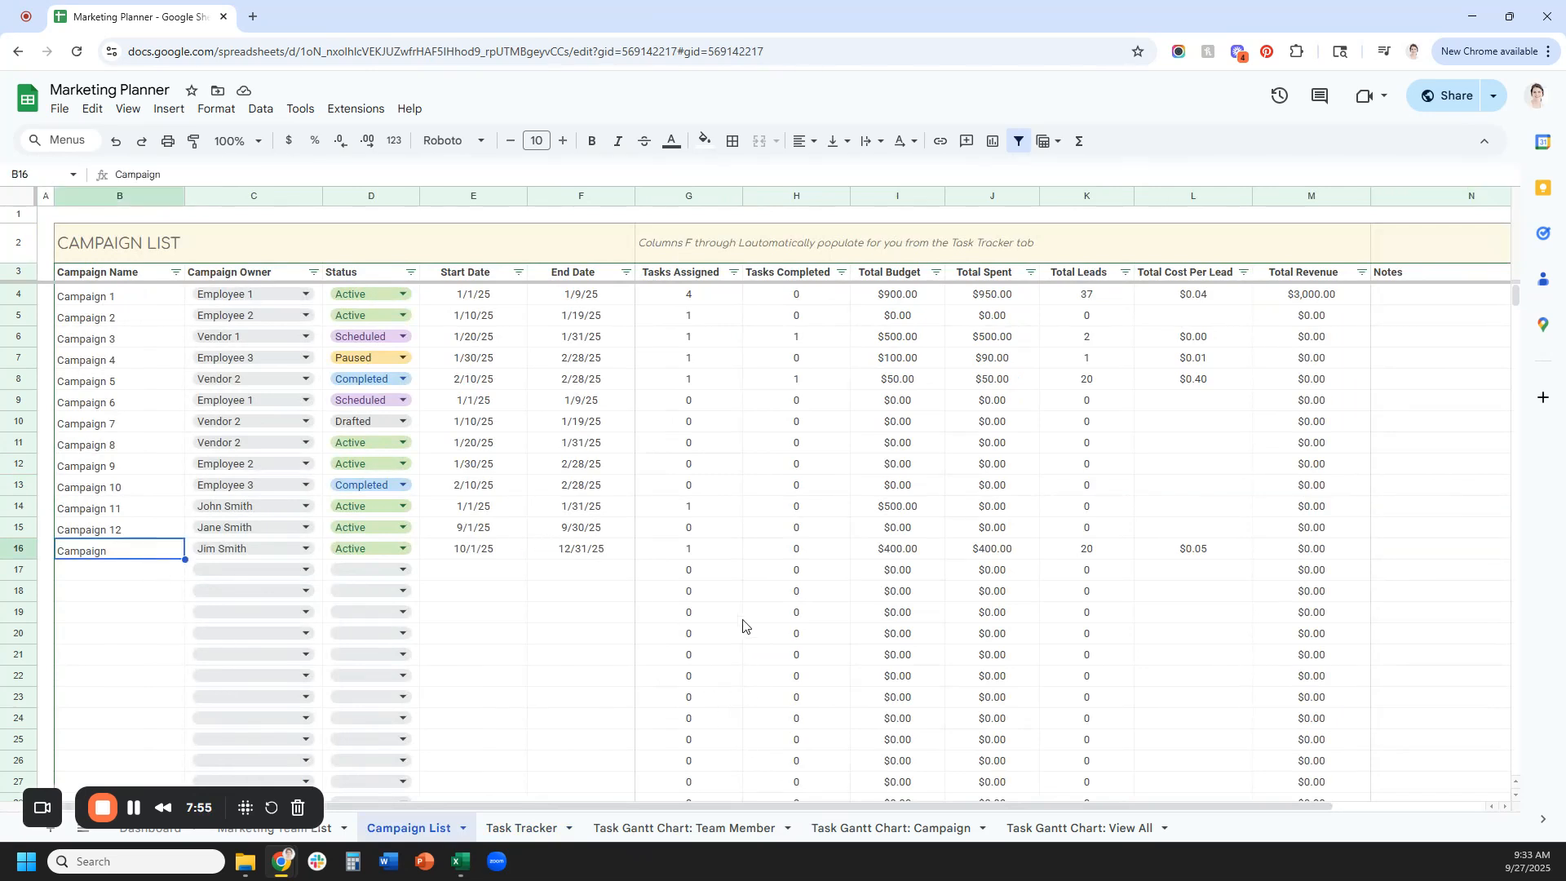
pyautogui.click(713, 555)
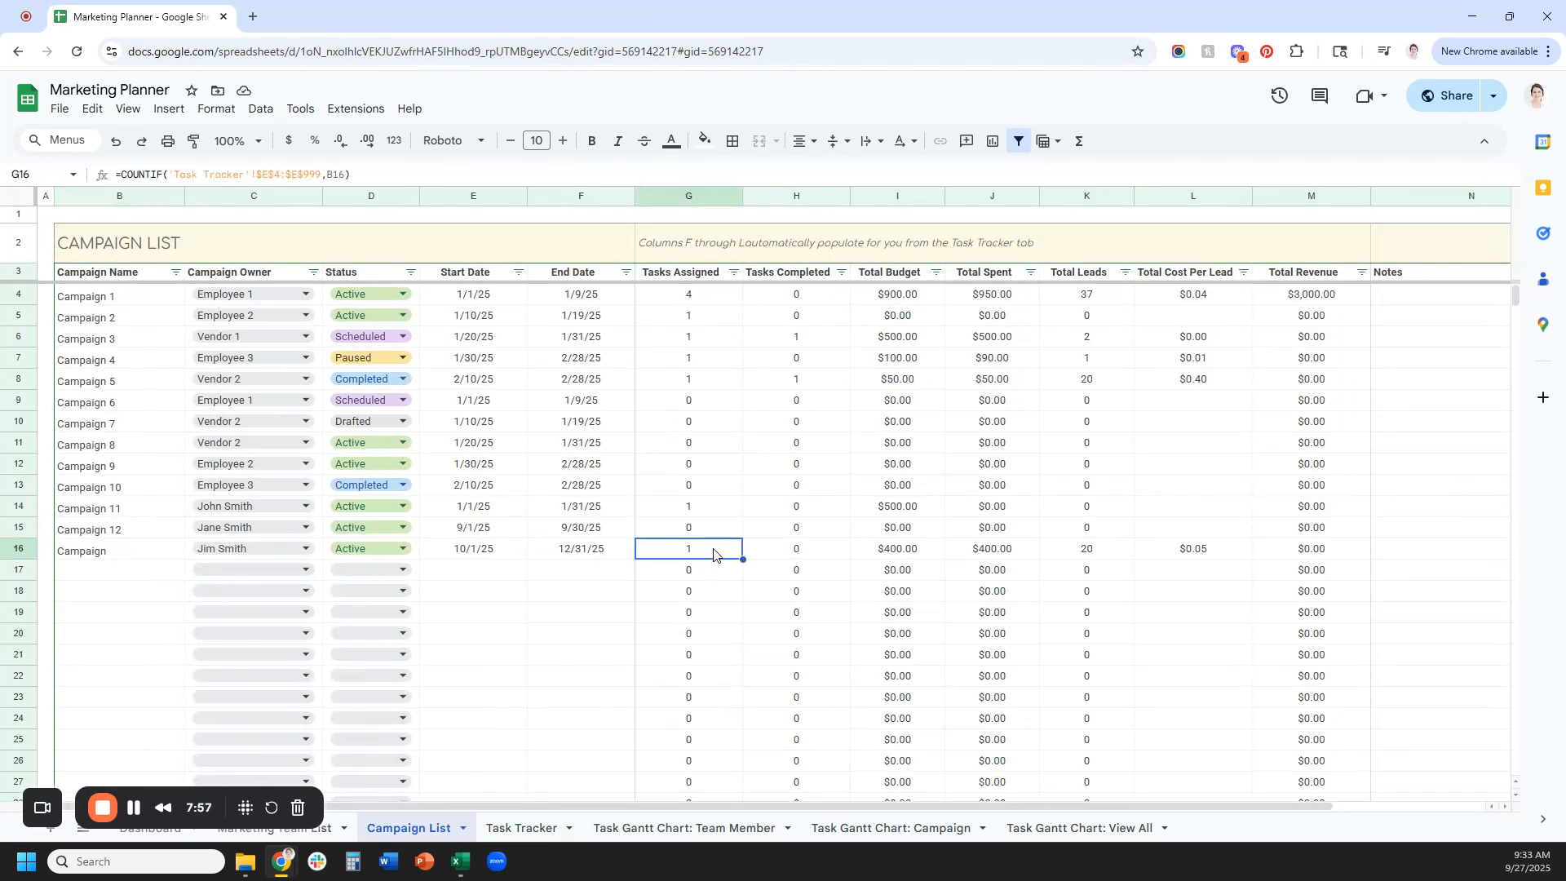
# Change Task 10's status to Completed in the Task Tracker and recheck the Tasks Completed cell in Campaign List row 16
pyautogui.click(803, 552)
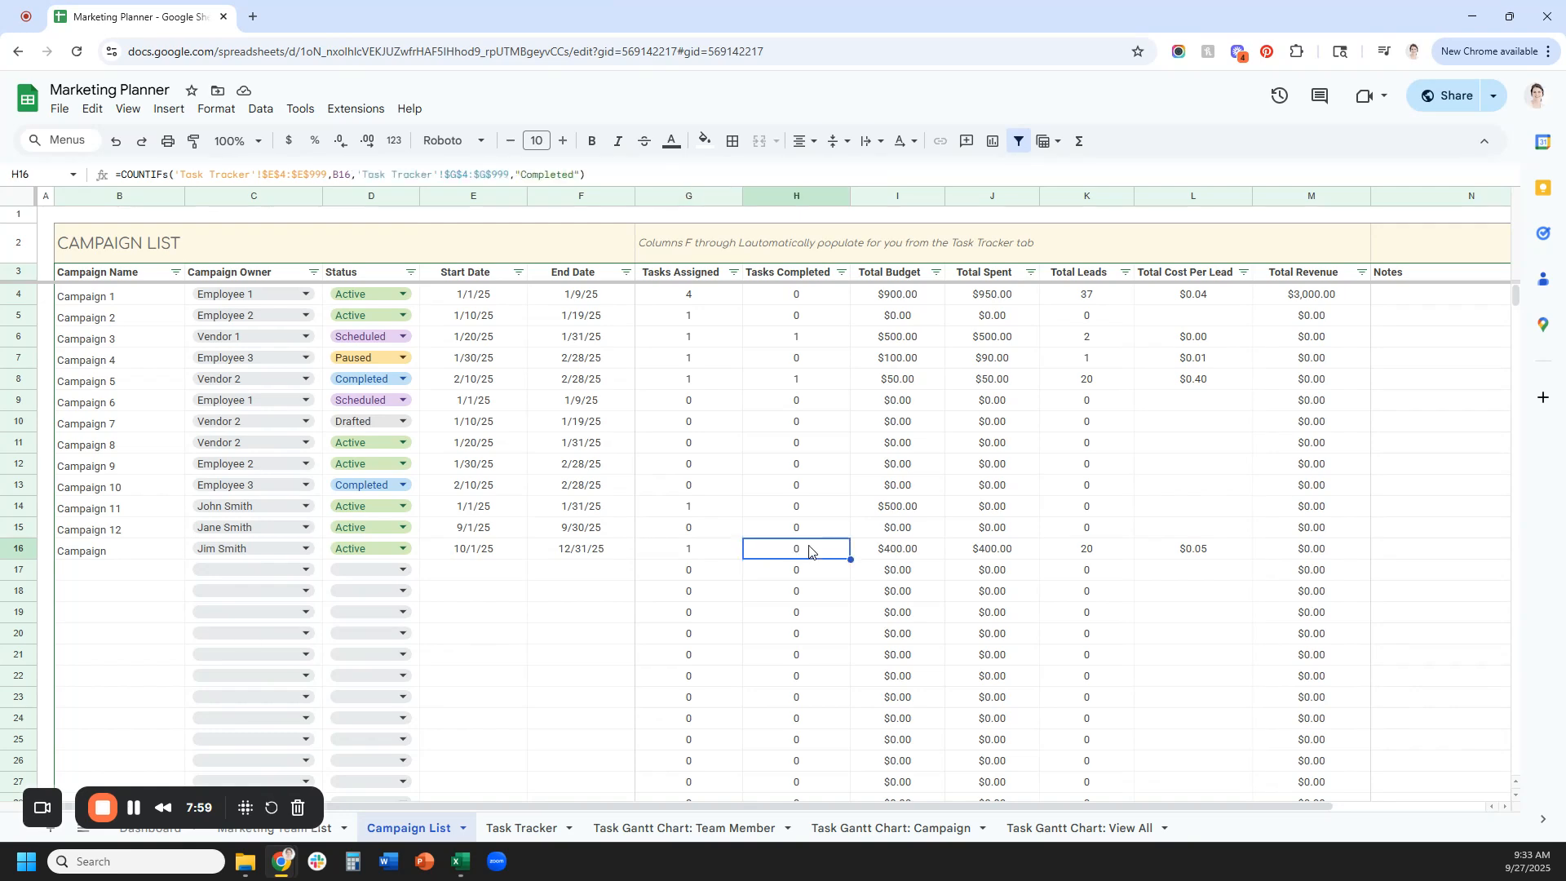
pyautogui.click(526, 827)
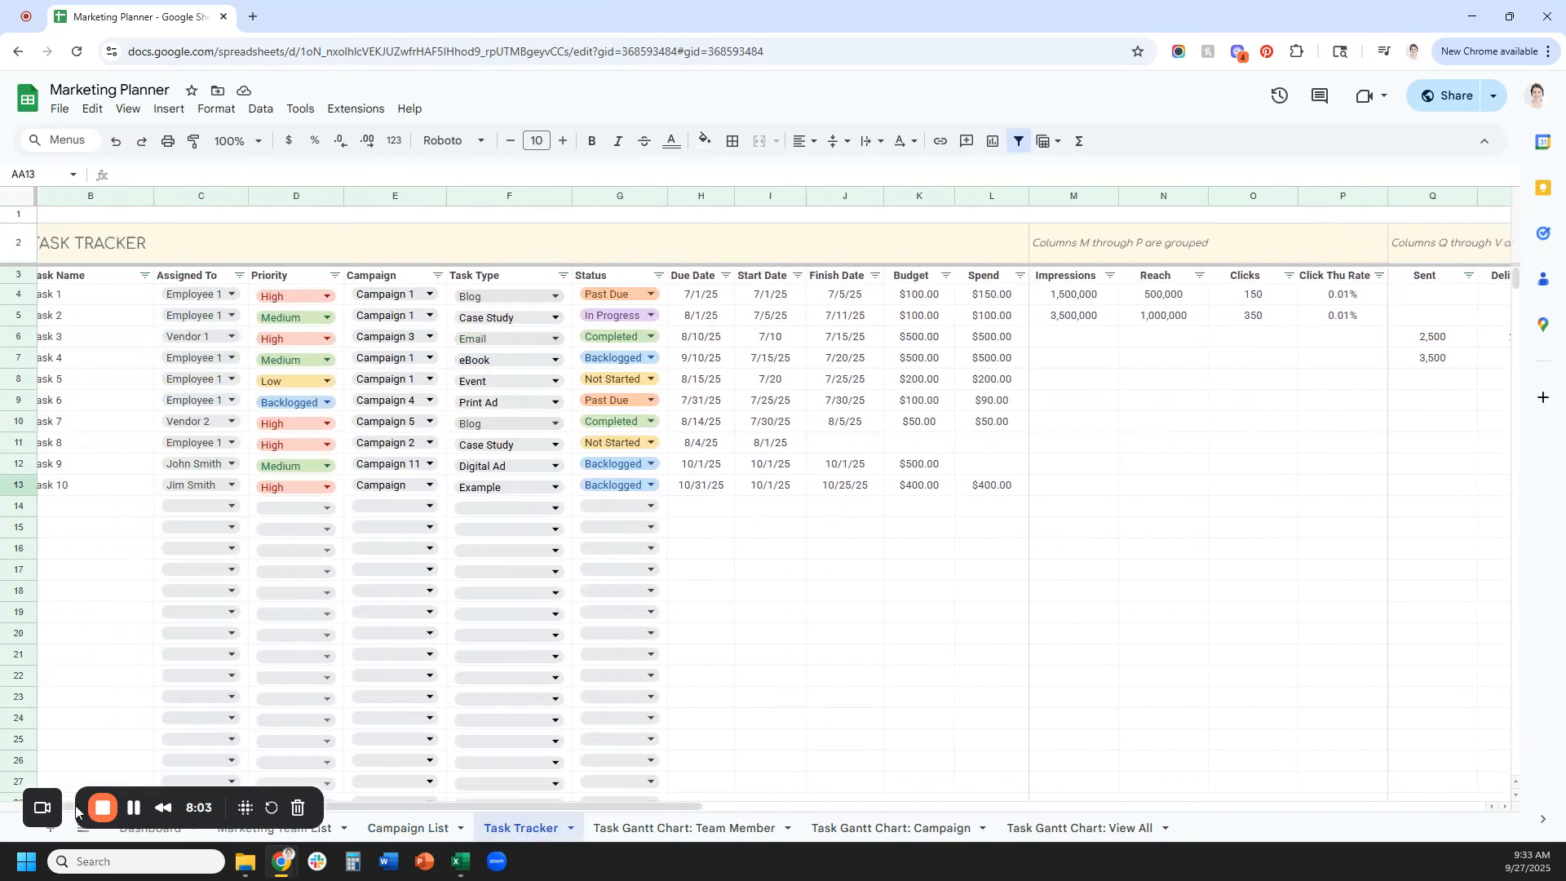
pyautogui.click(653, 487)
pyautogui.click(643, 618)
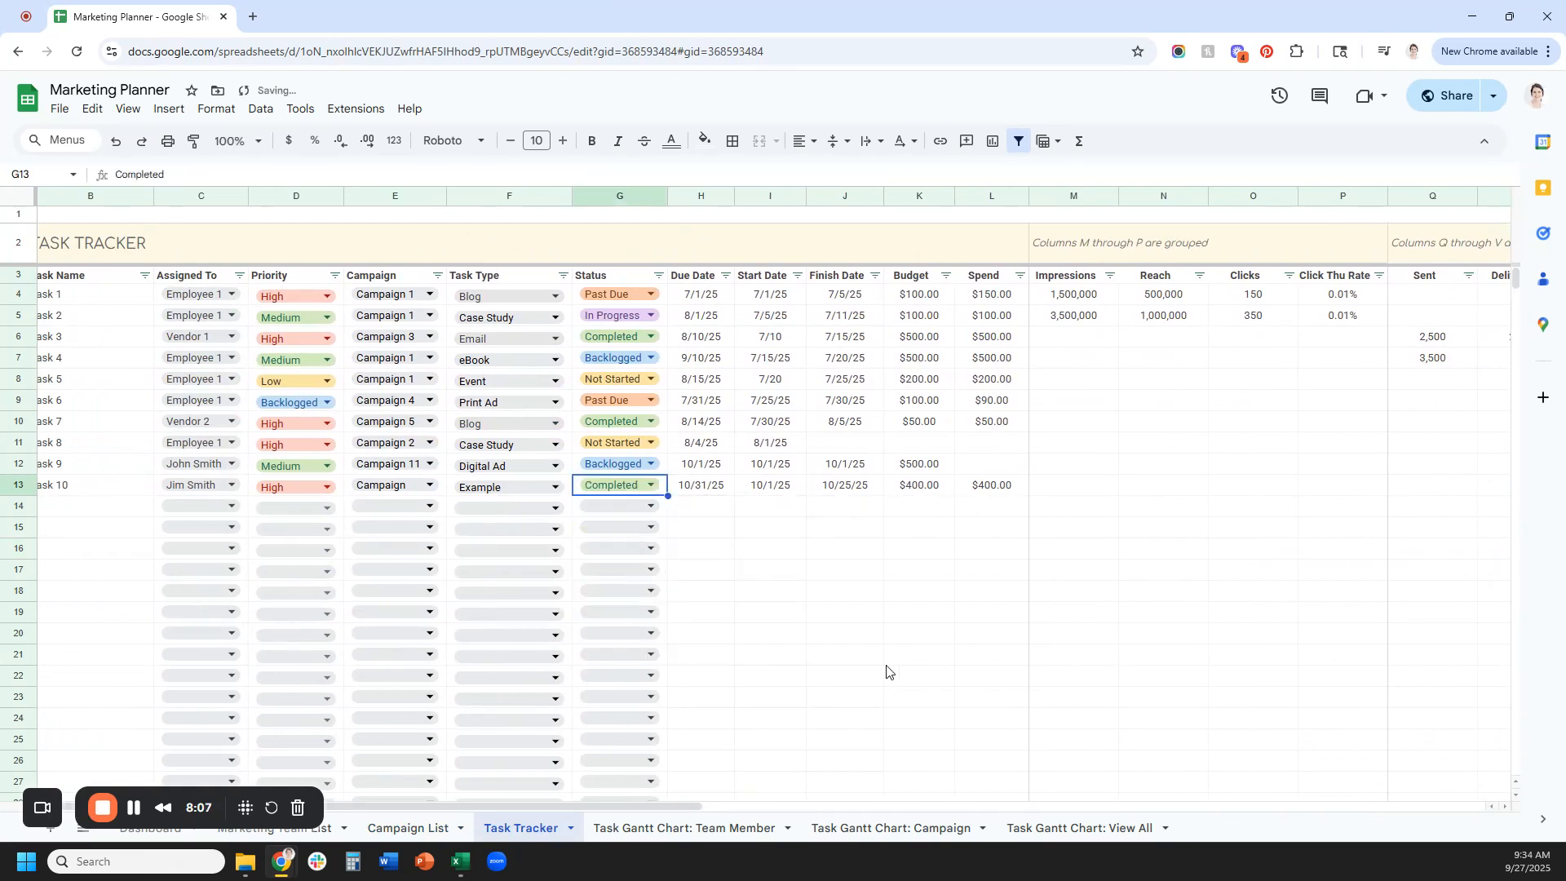
pyautogui.click(406, 829)
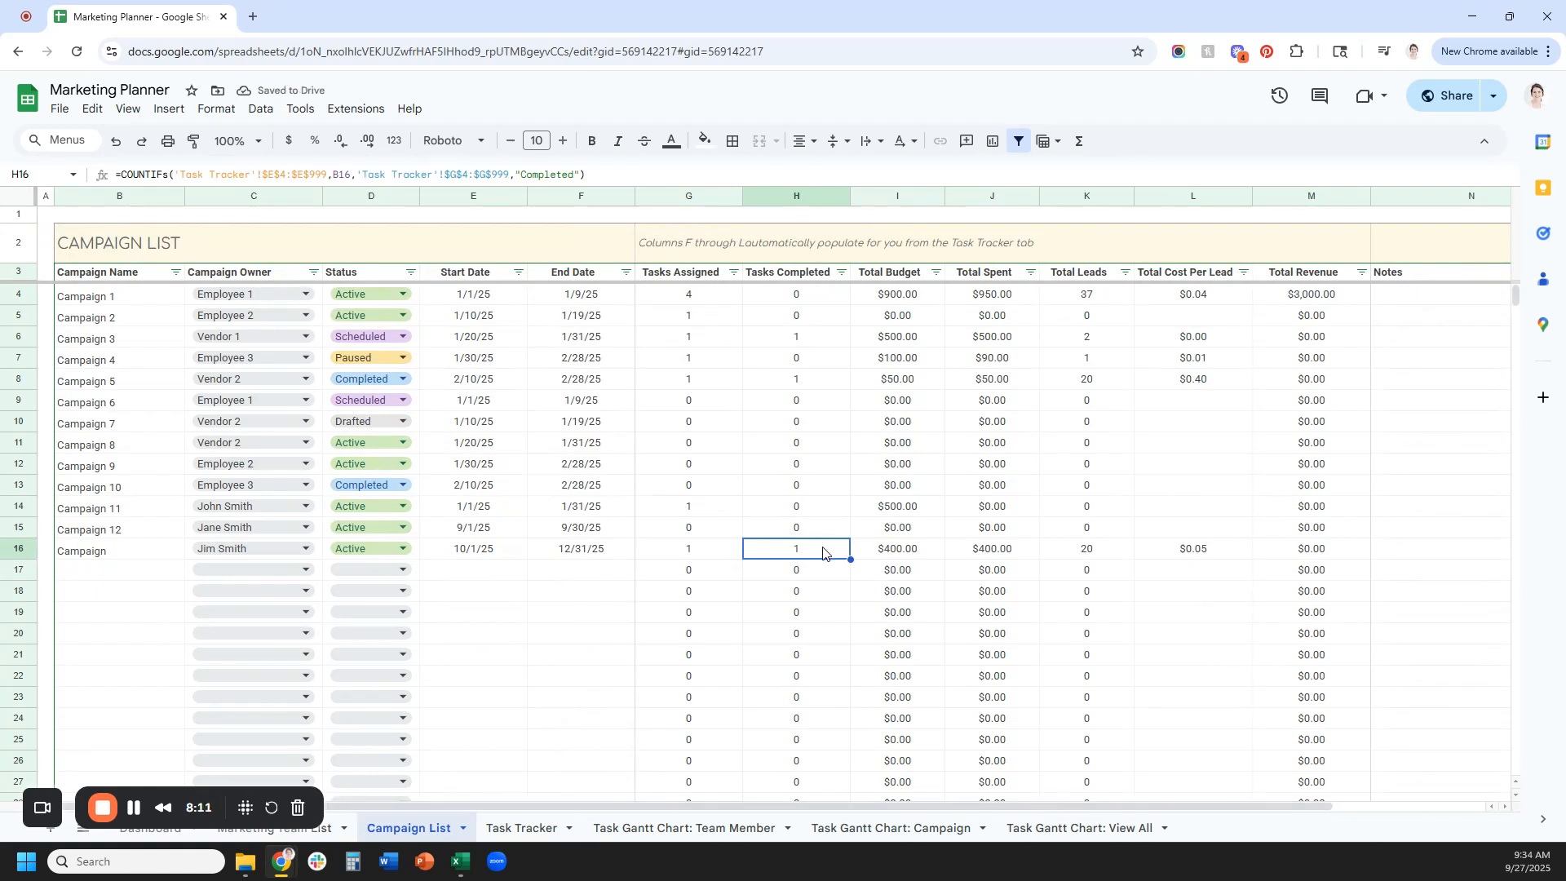
# Check the row 16 campaign's formulas for total budget, spent, leads, cost per lead and revenue
pyautogui.click(913, 552)
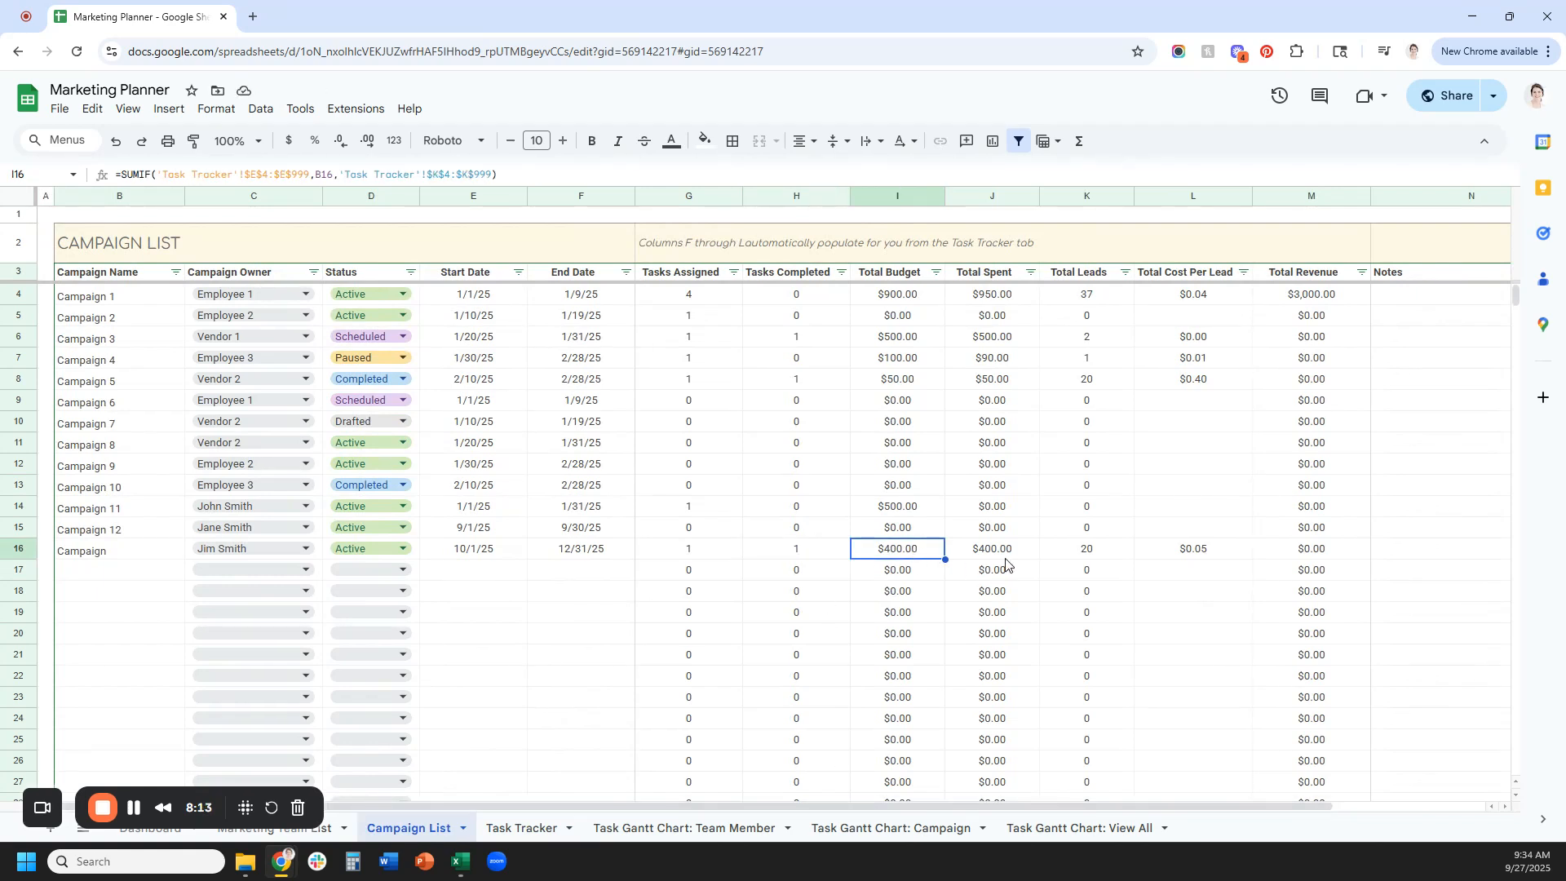
pyautogui.click(1010, 555)
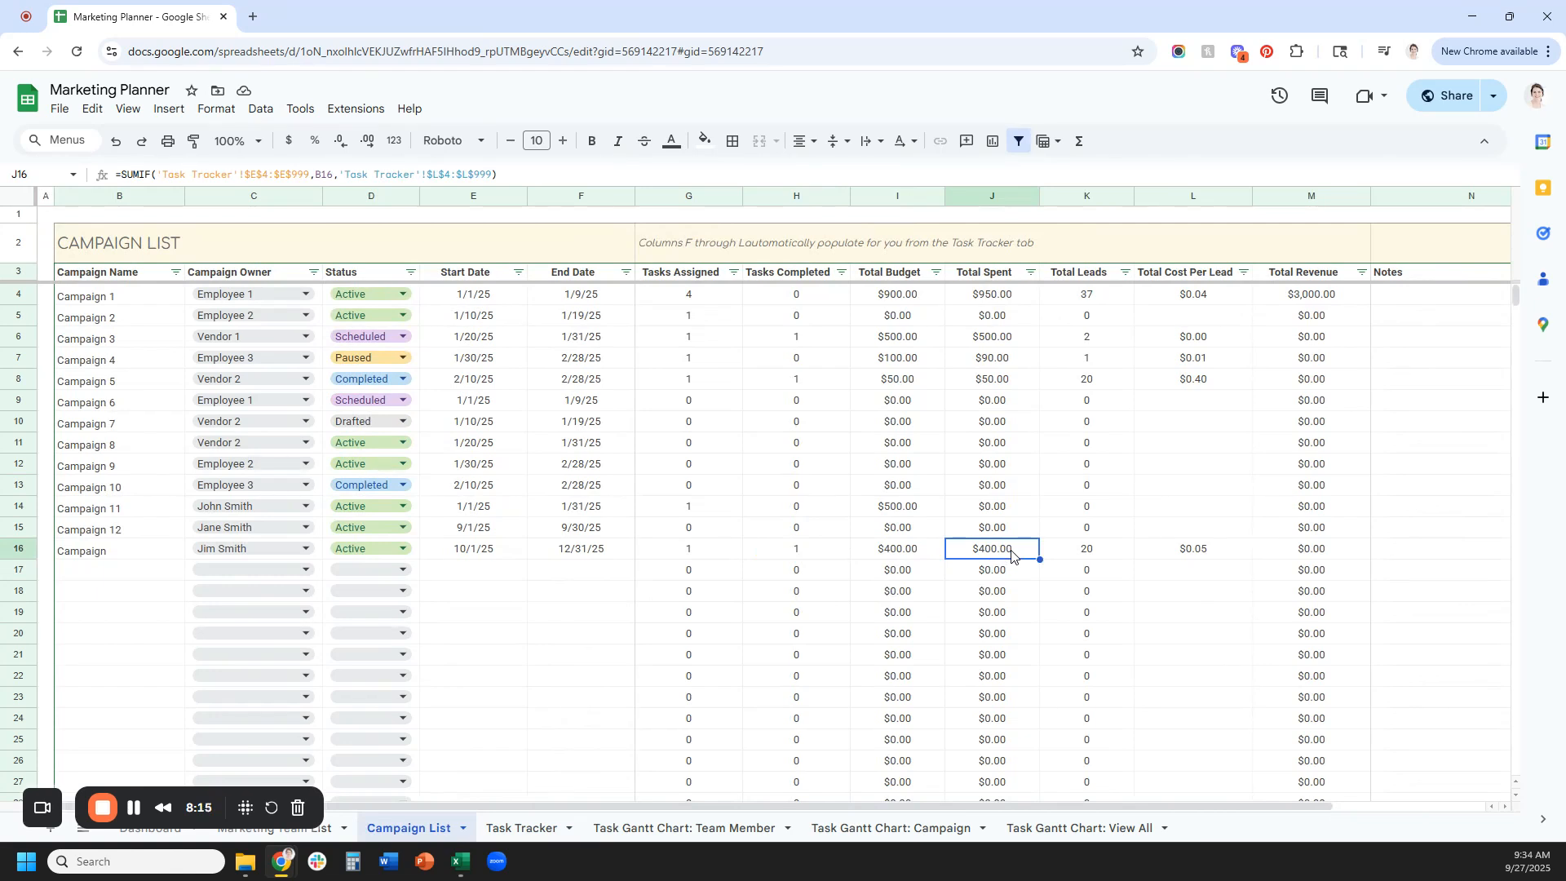
pyautogui.click(140, 559)
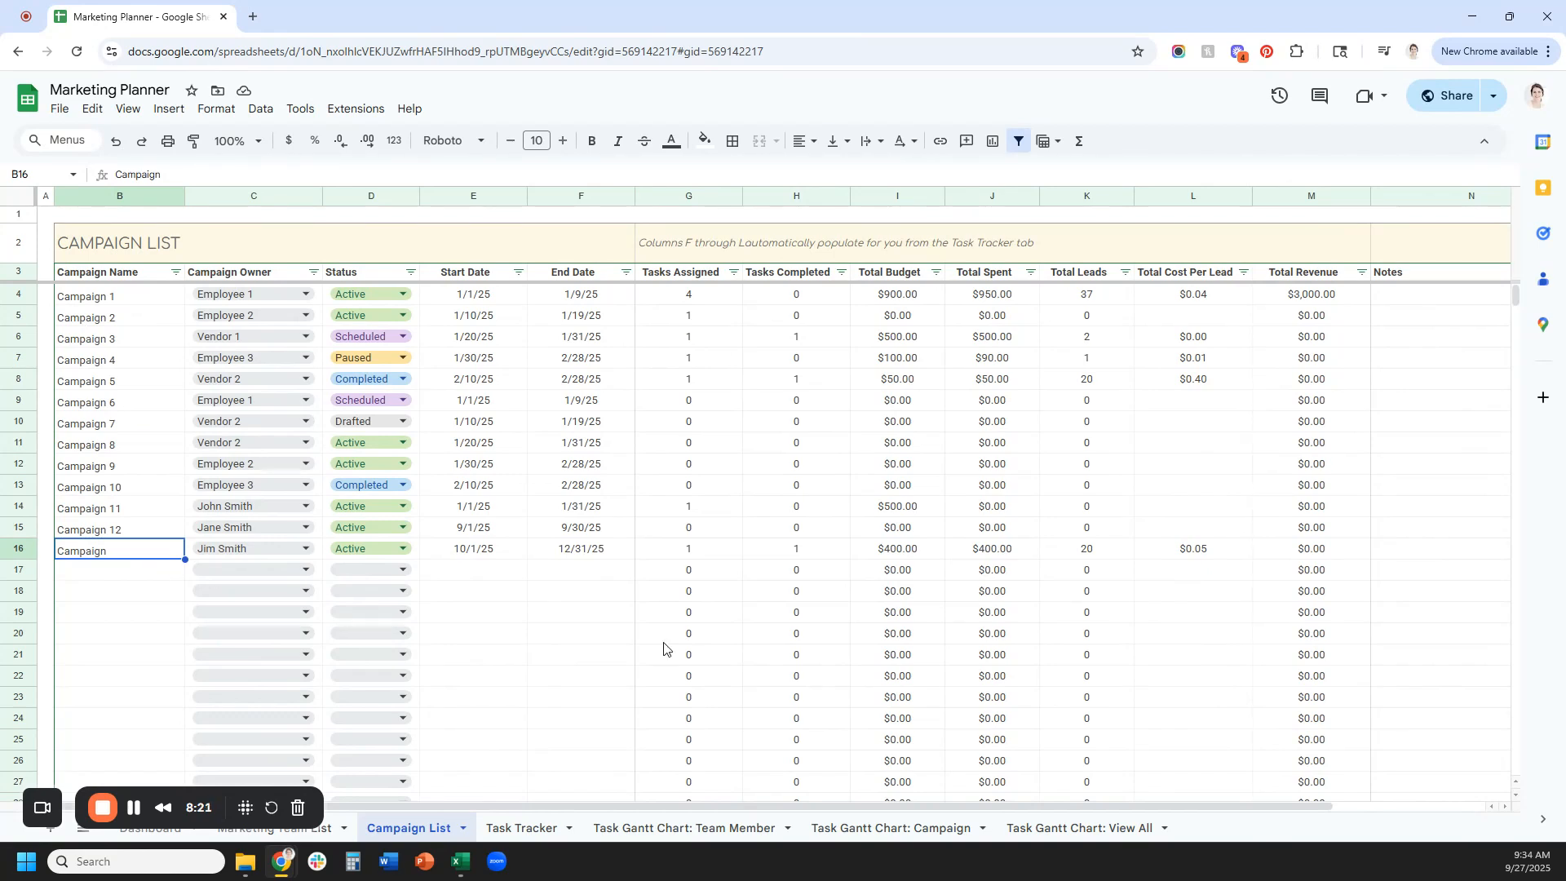
pyautogui.click(1097, 553)
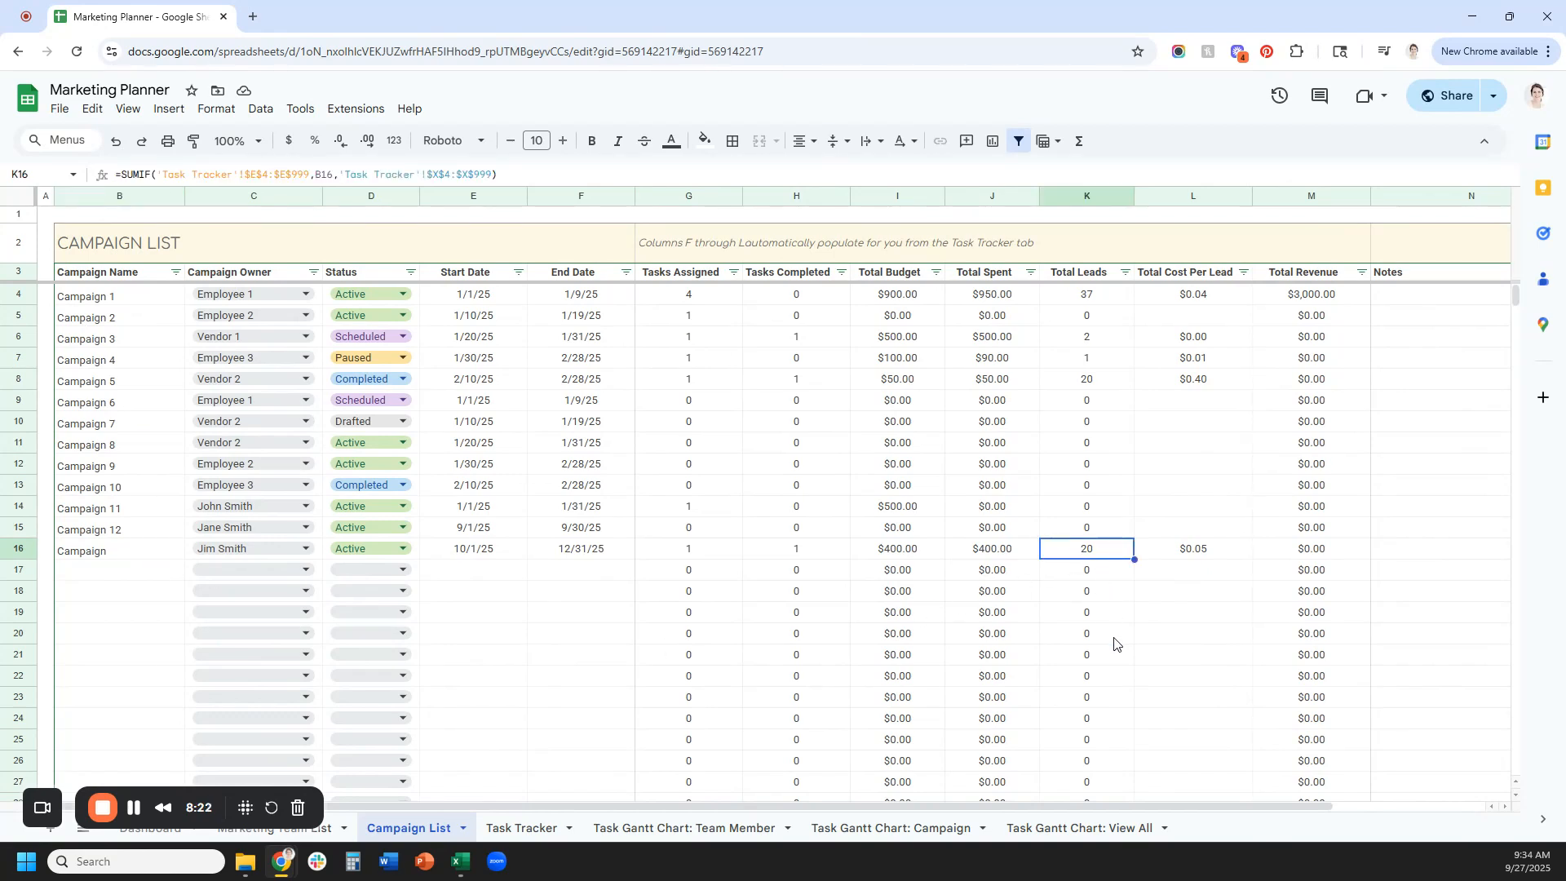
pyautogui.click(1238, 553)
pyautogui.click(1329, 558)
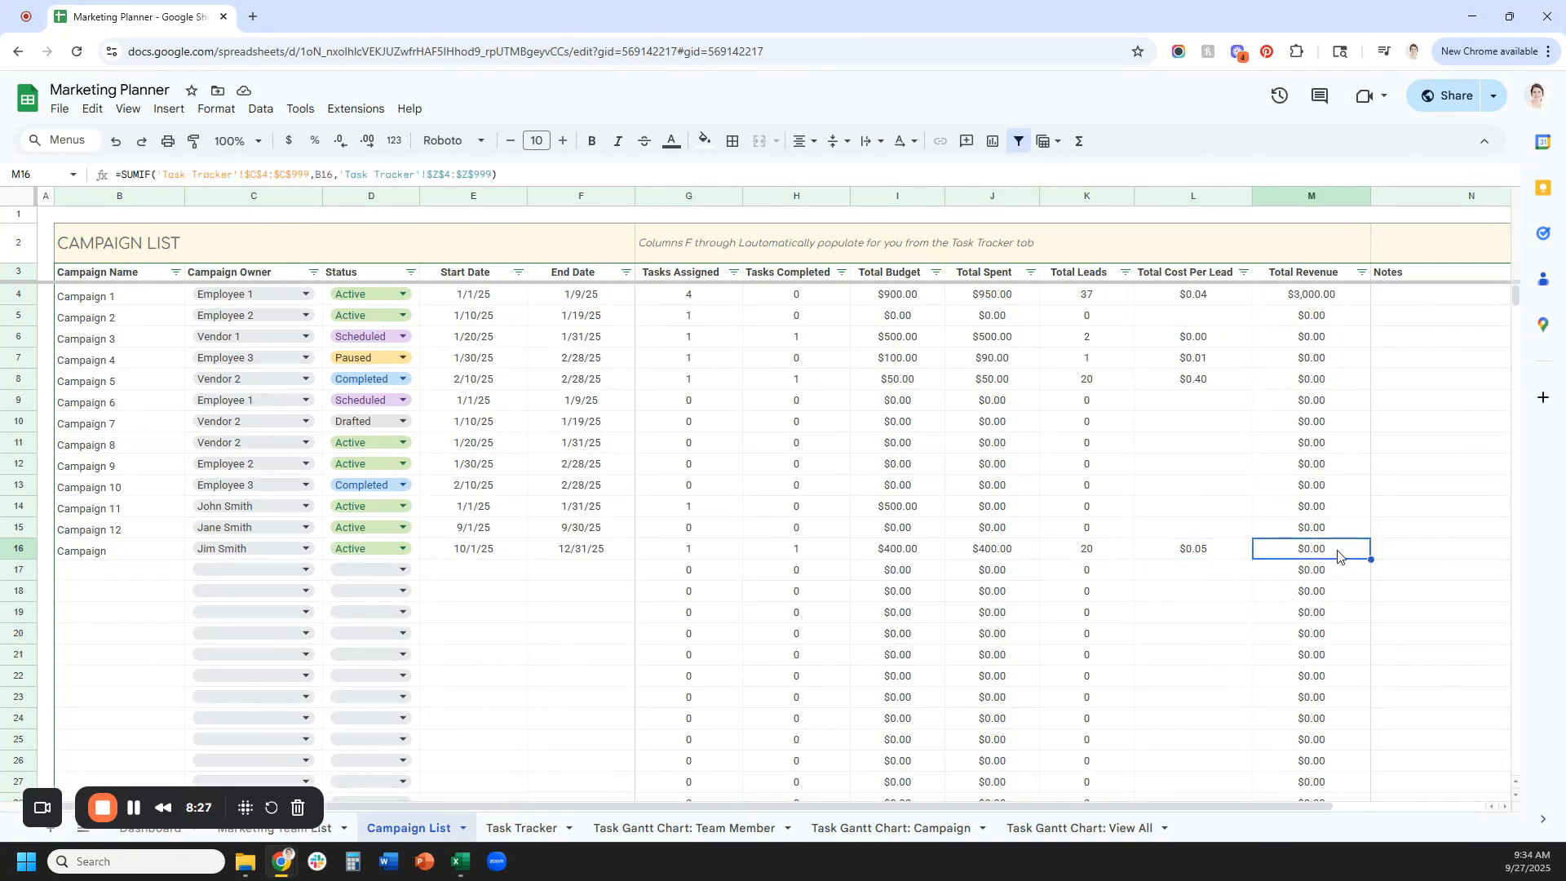
# View the Task Tracker and the team member Gantt chart, and open the View All Gantt chart
pyautogui.click(524, 828)
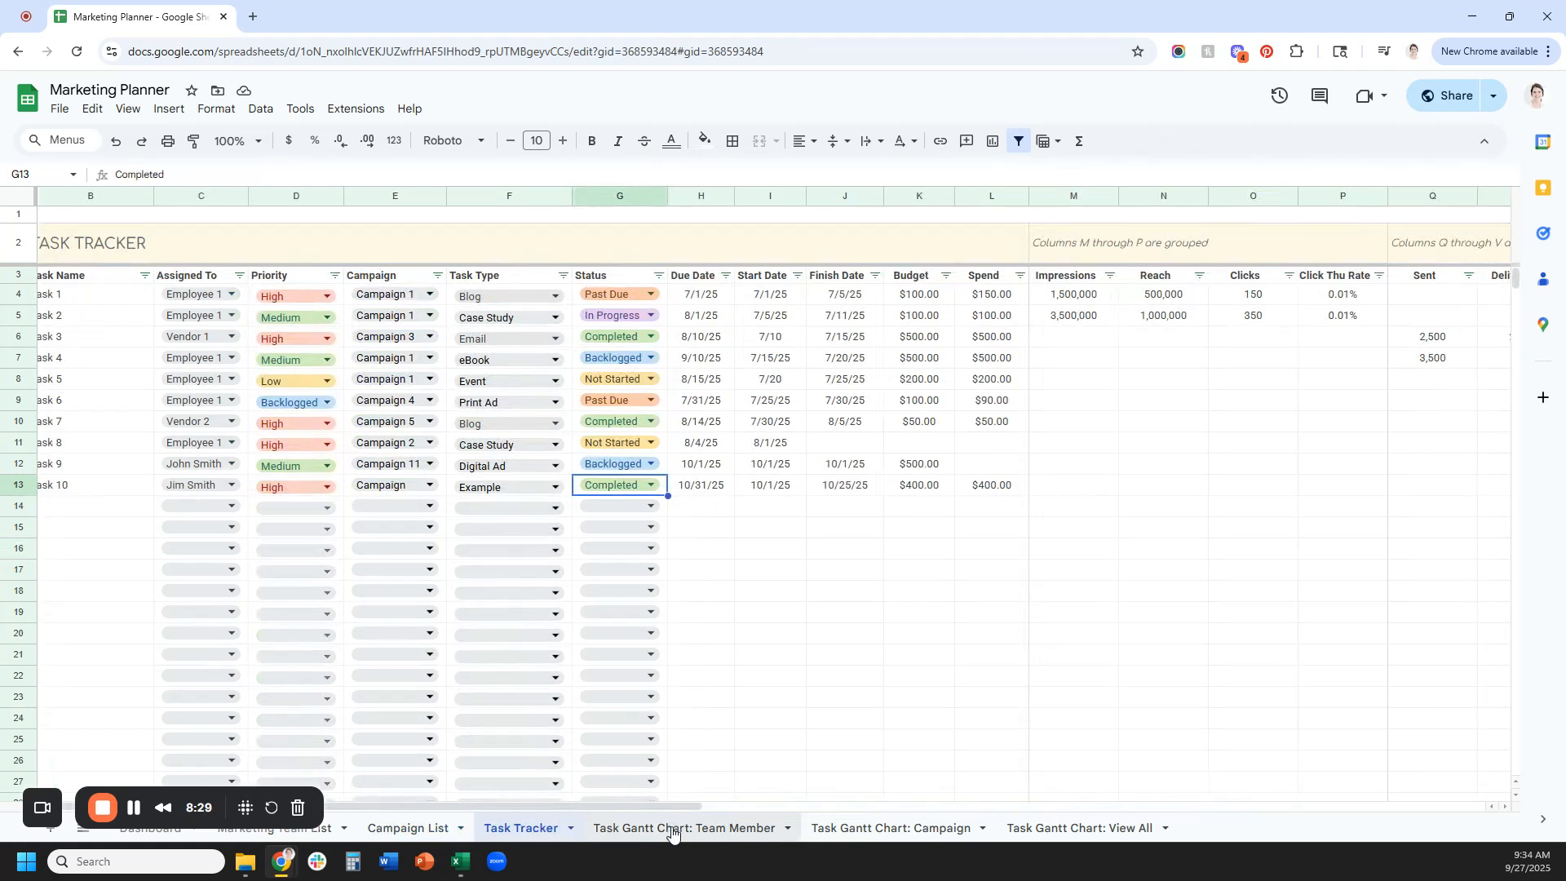
pyautogui.click(672, 829)
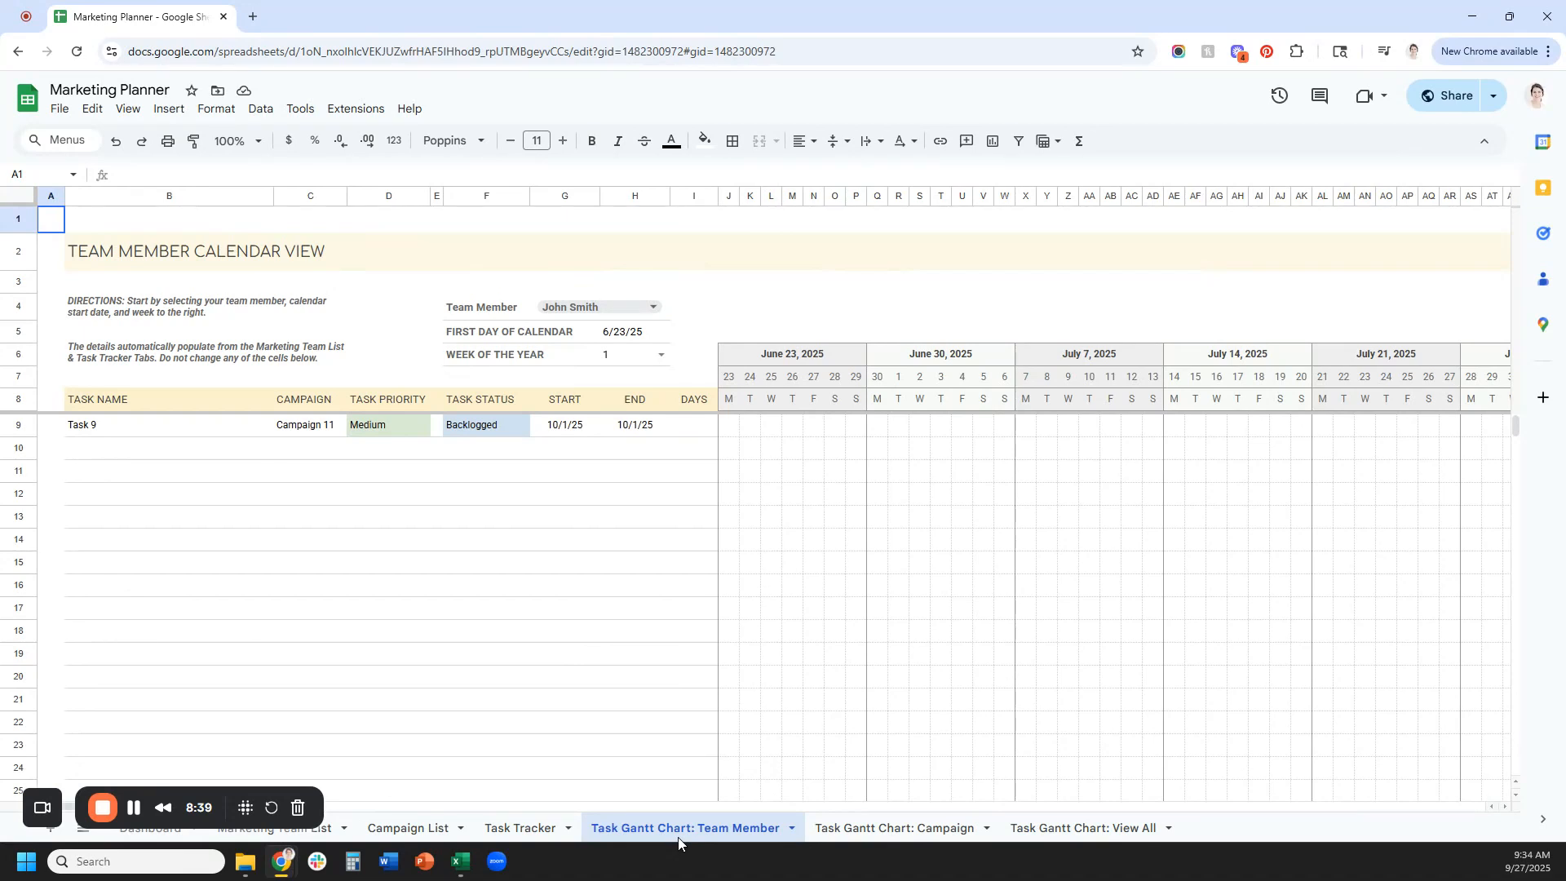
pyautogui.click(1070, 827)
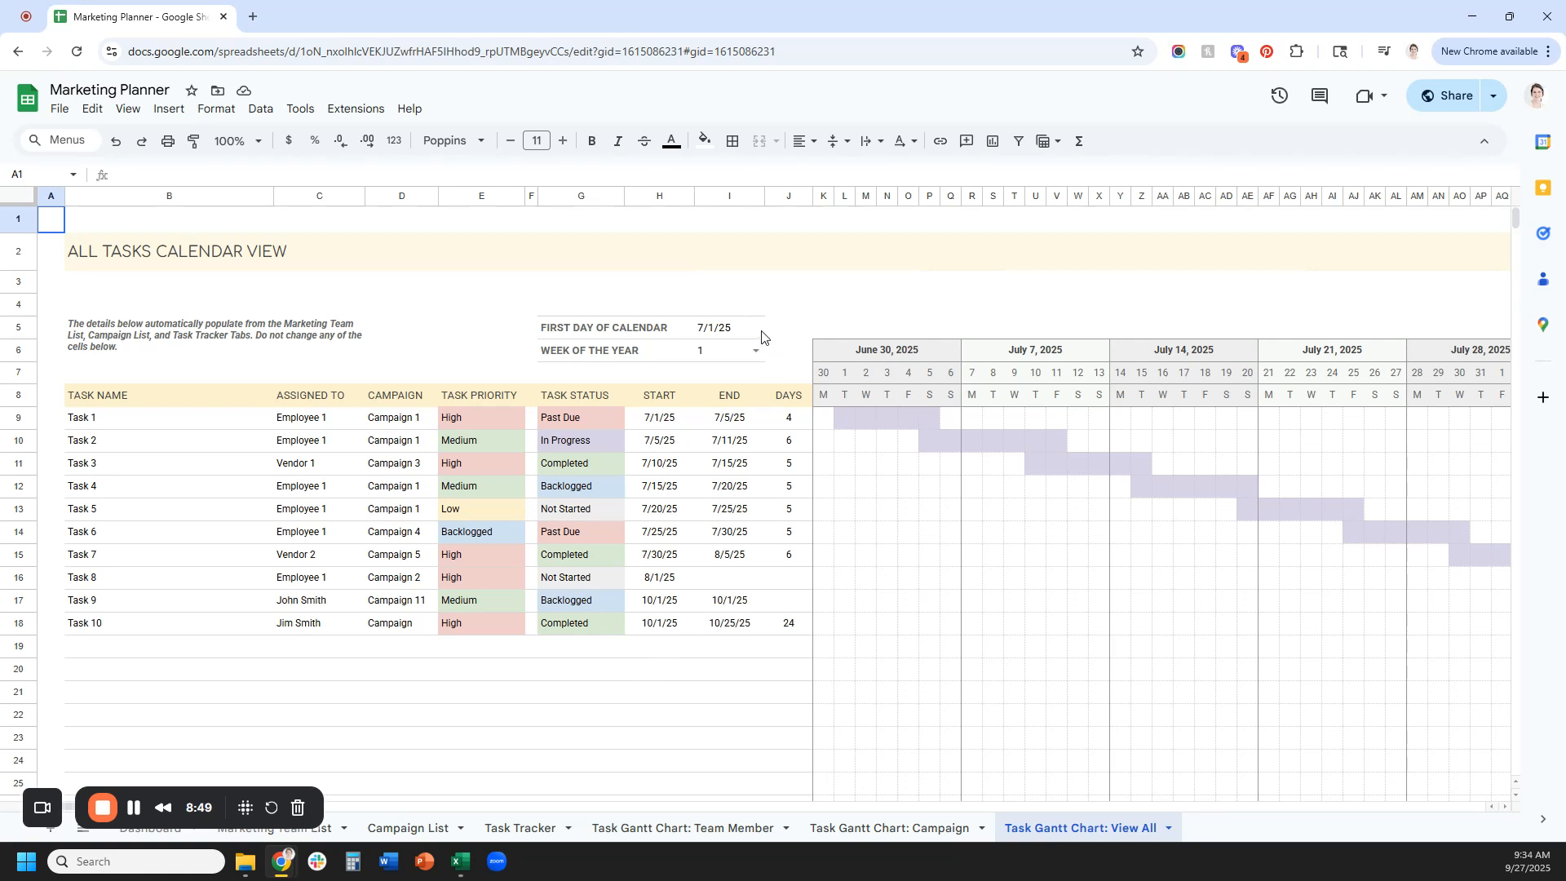
# Try 8/1/25 as the first day of the all-tasks calendar, and undo the date change
pyautogui.click(721, 333)
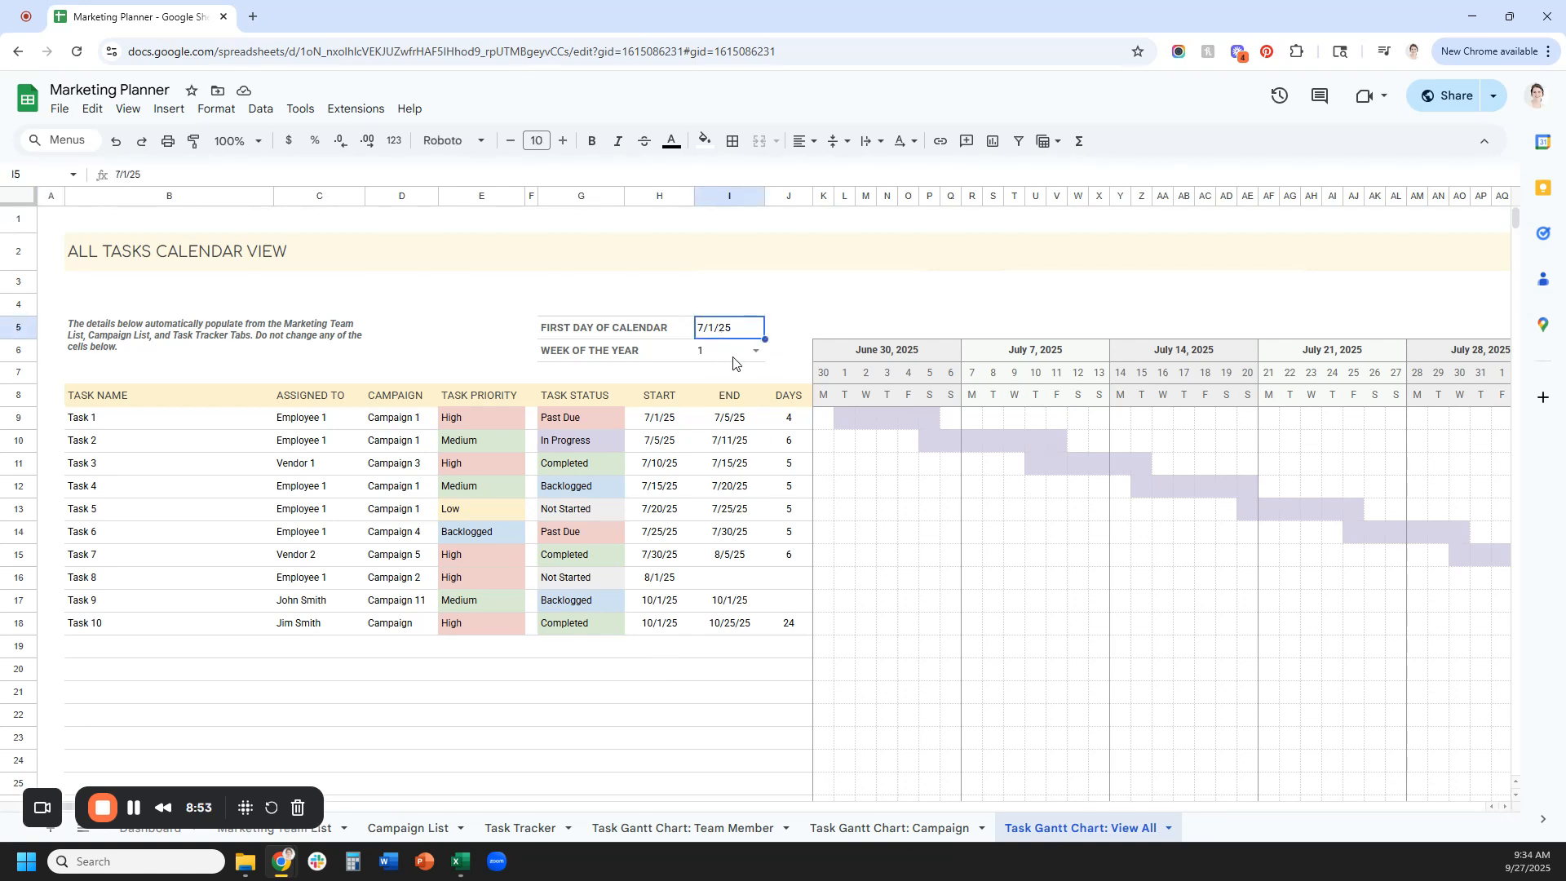
pyautogui.write('8')
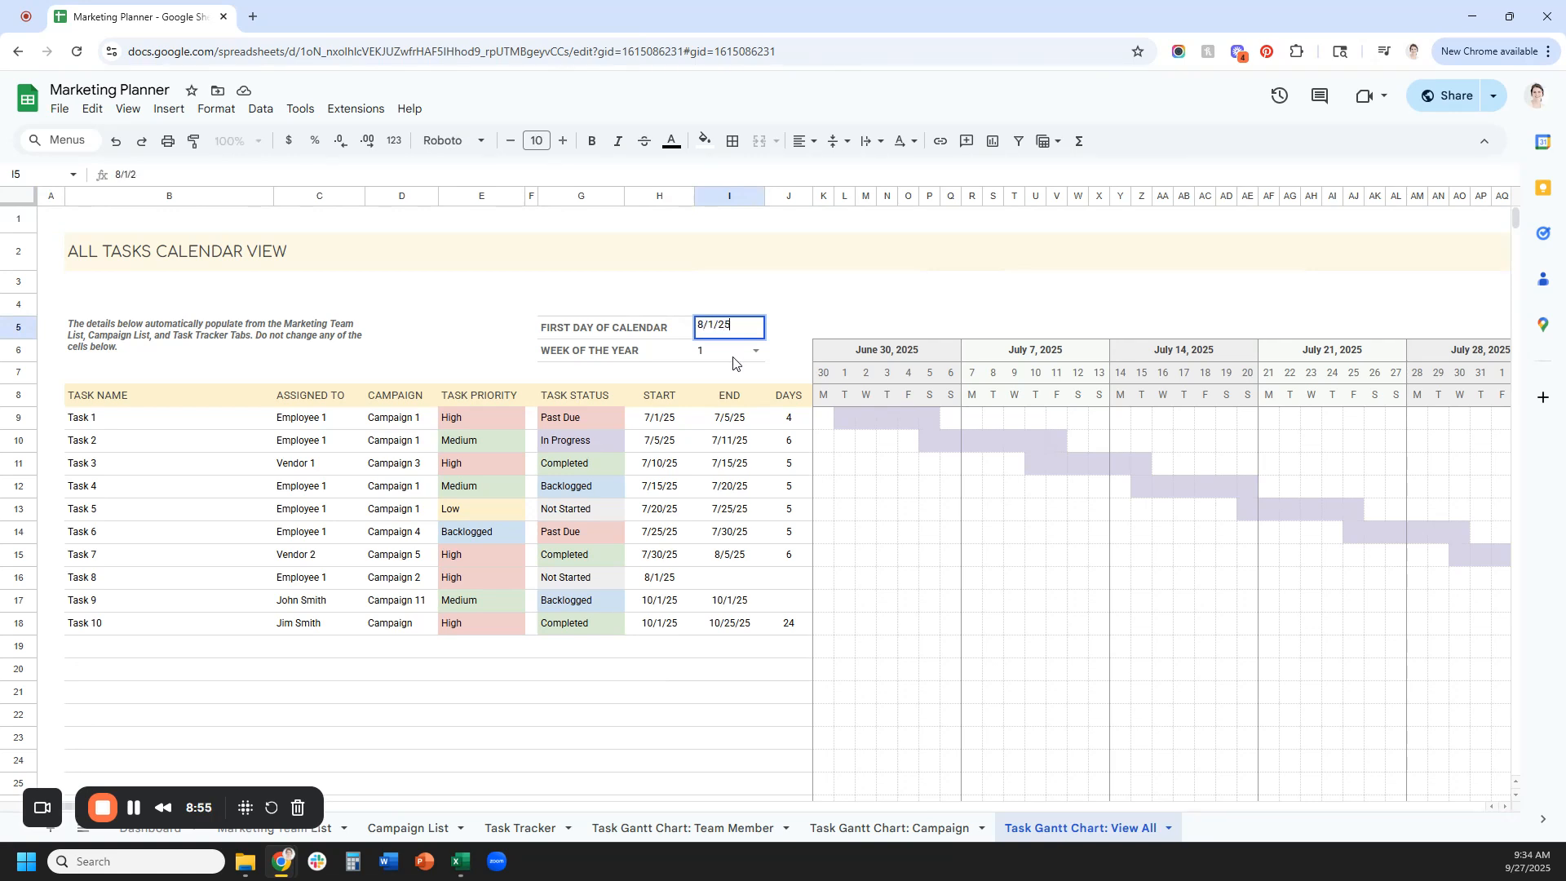
pyautogui.press('Return')
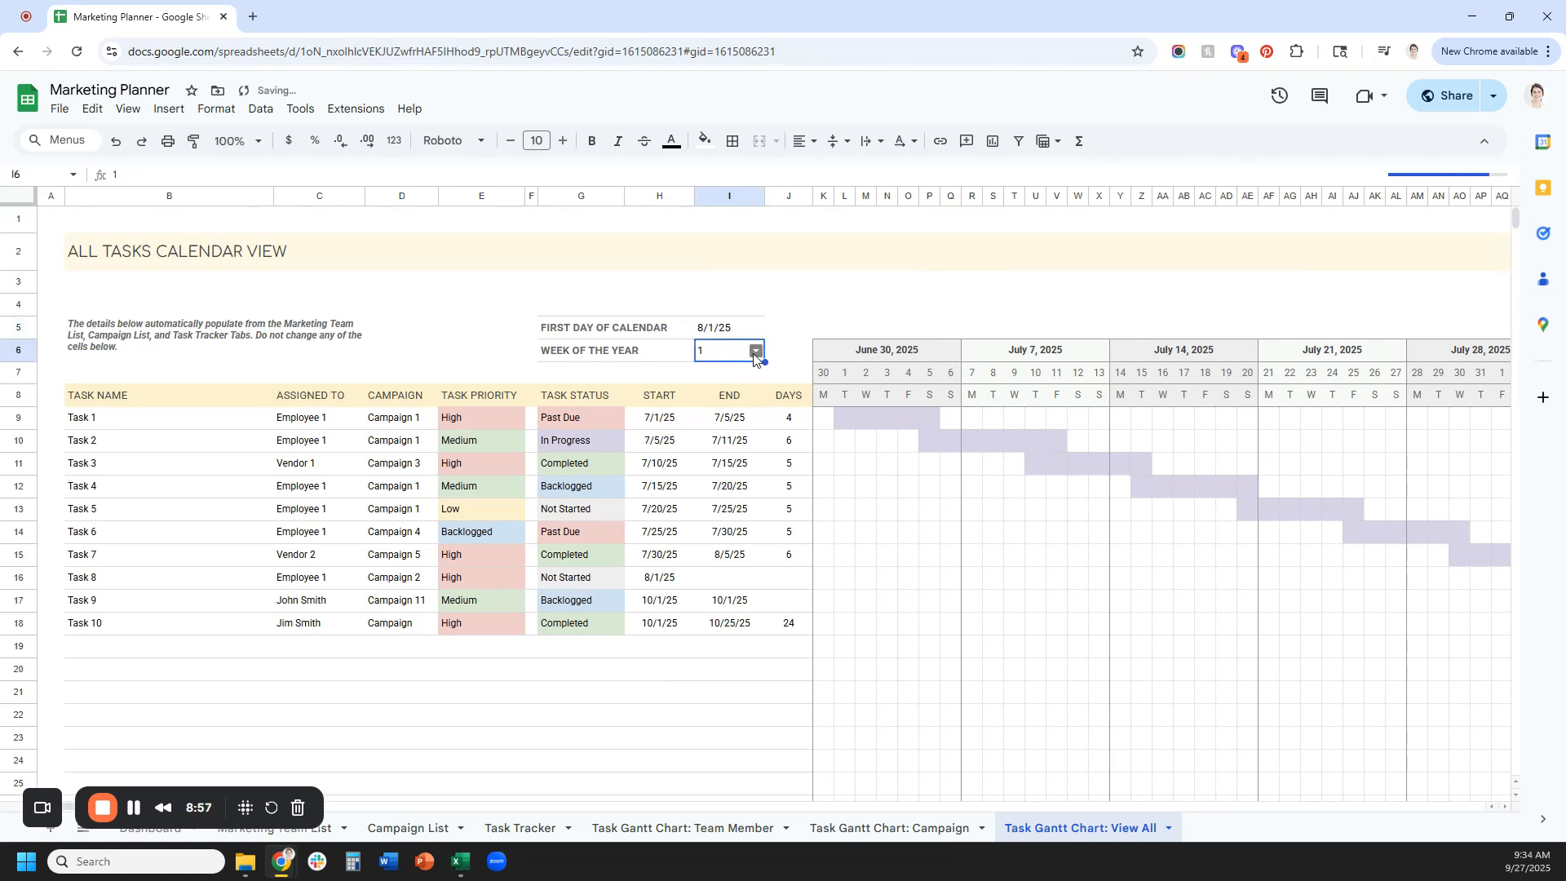
pyautogui.click(755, 356)
pyautogui.click(770, 357)
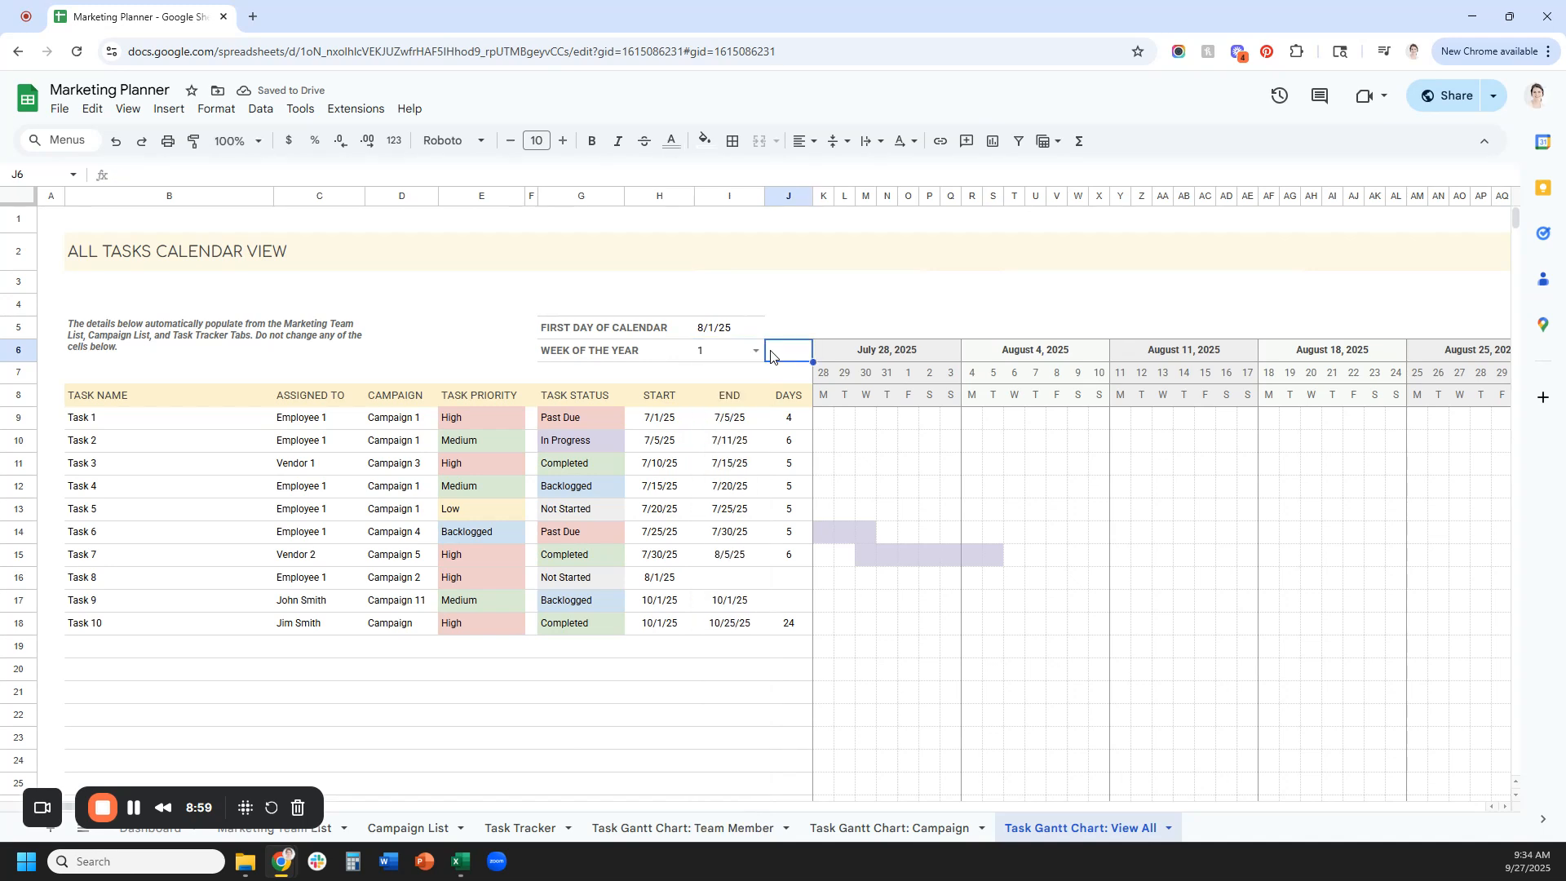
pyautogui.click(735, 333)
pyautogui.hotkey('ctrl', 'z')
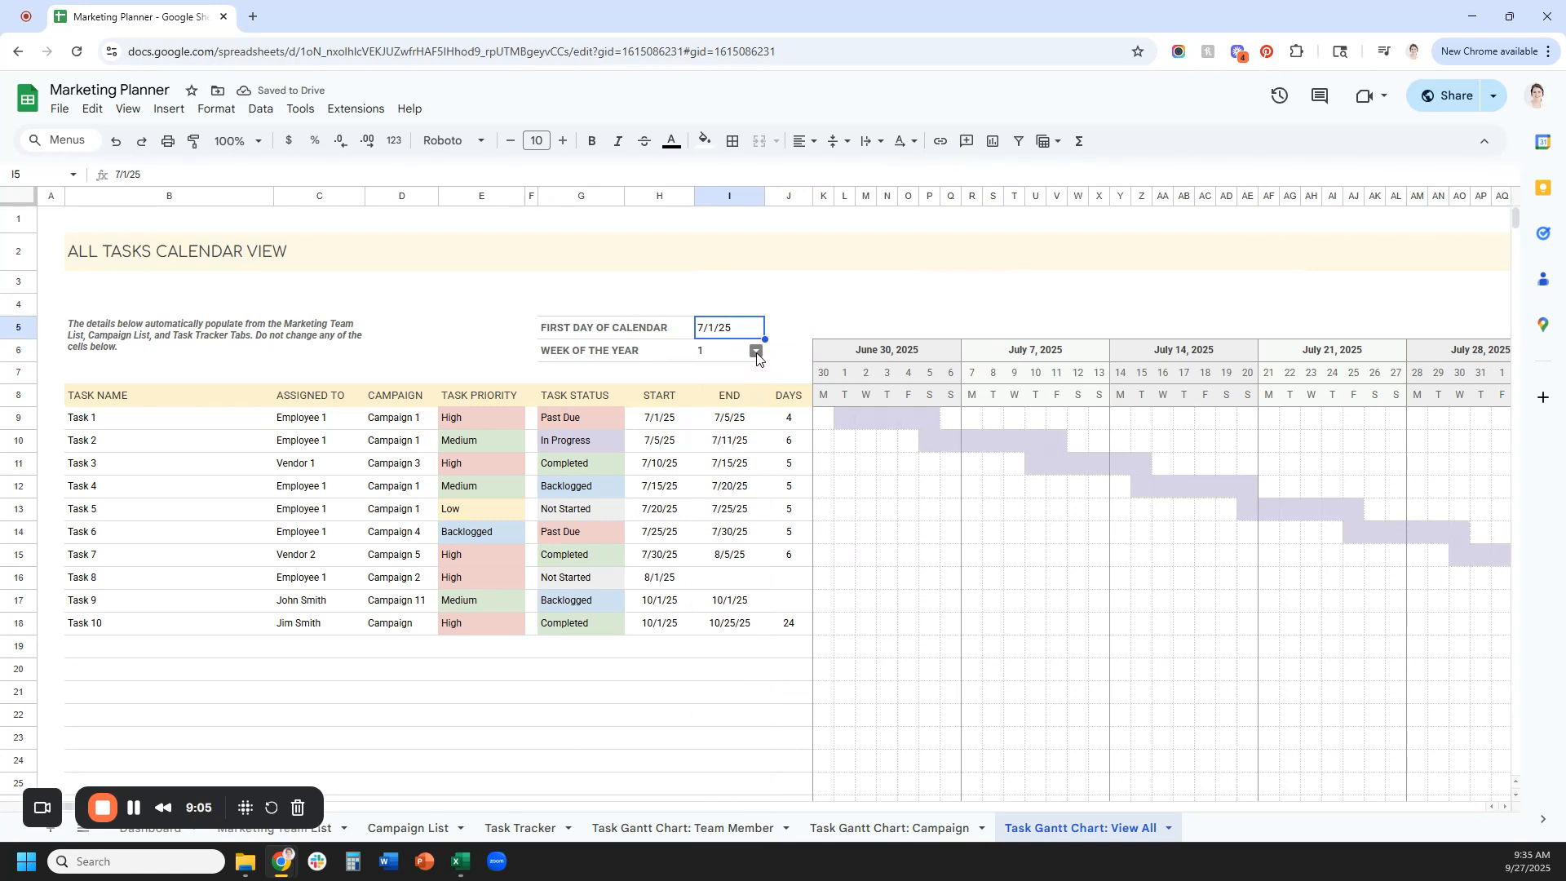
# Set the all-tasks calendar's week of the year to 18, and switch it to another week
pyautogui.click(757, 352)
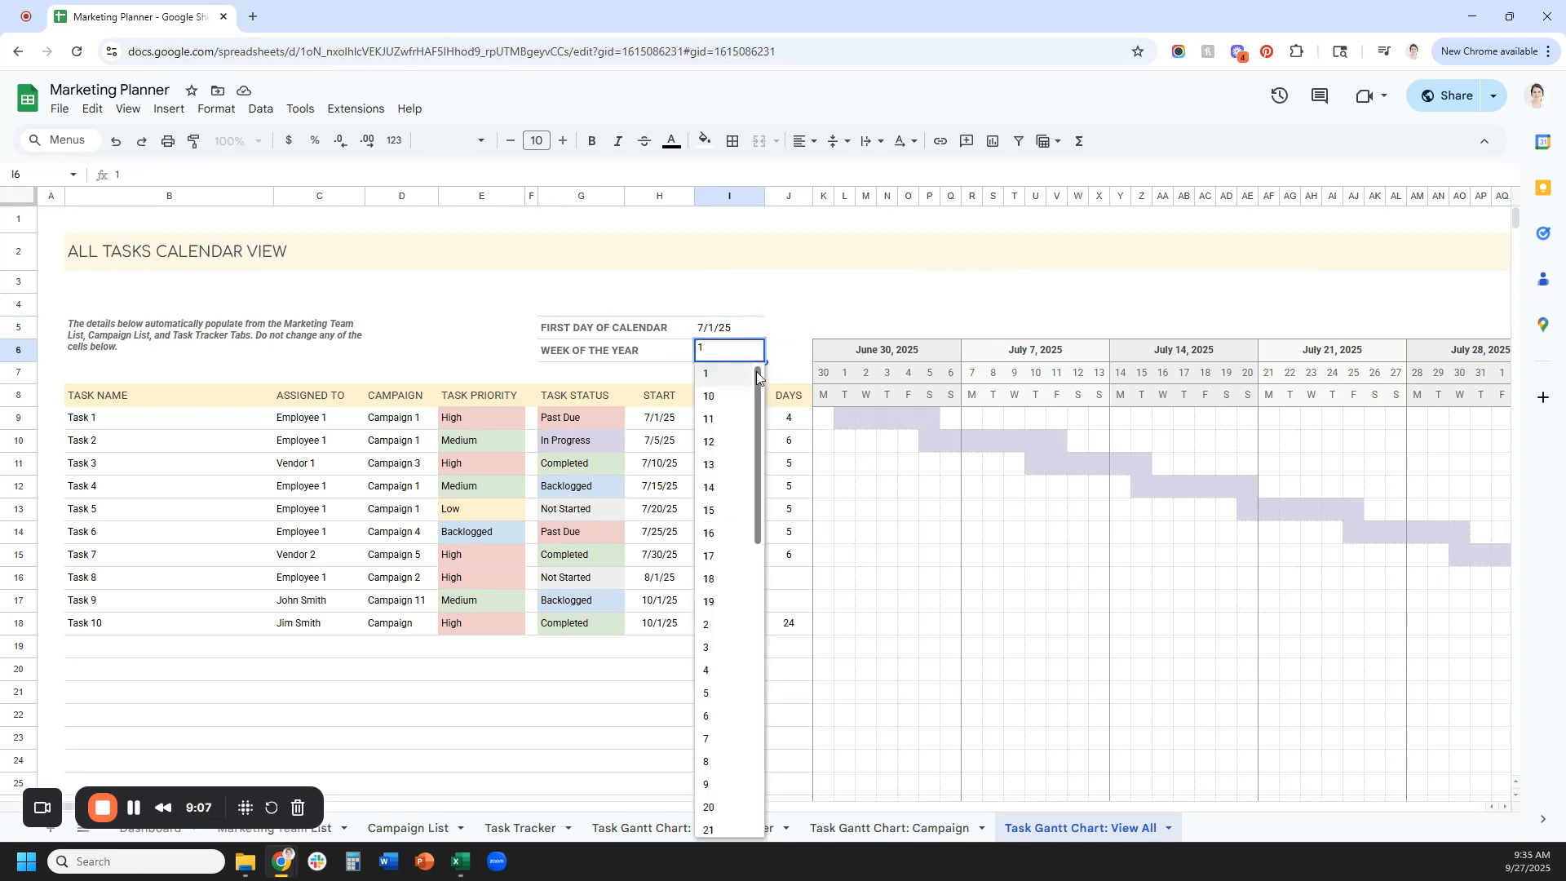
pyautogui.moveTo(760, 486); pyautogui.dragTo(761, 422)
pyautogui.click(734, 578)
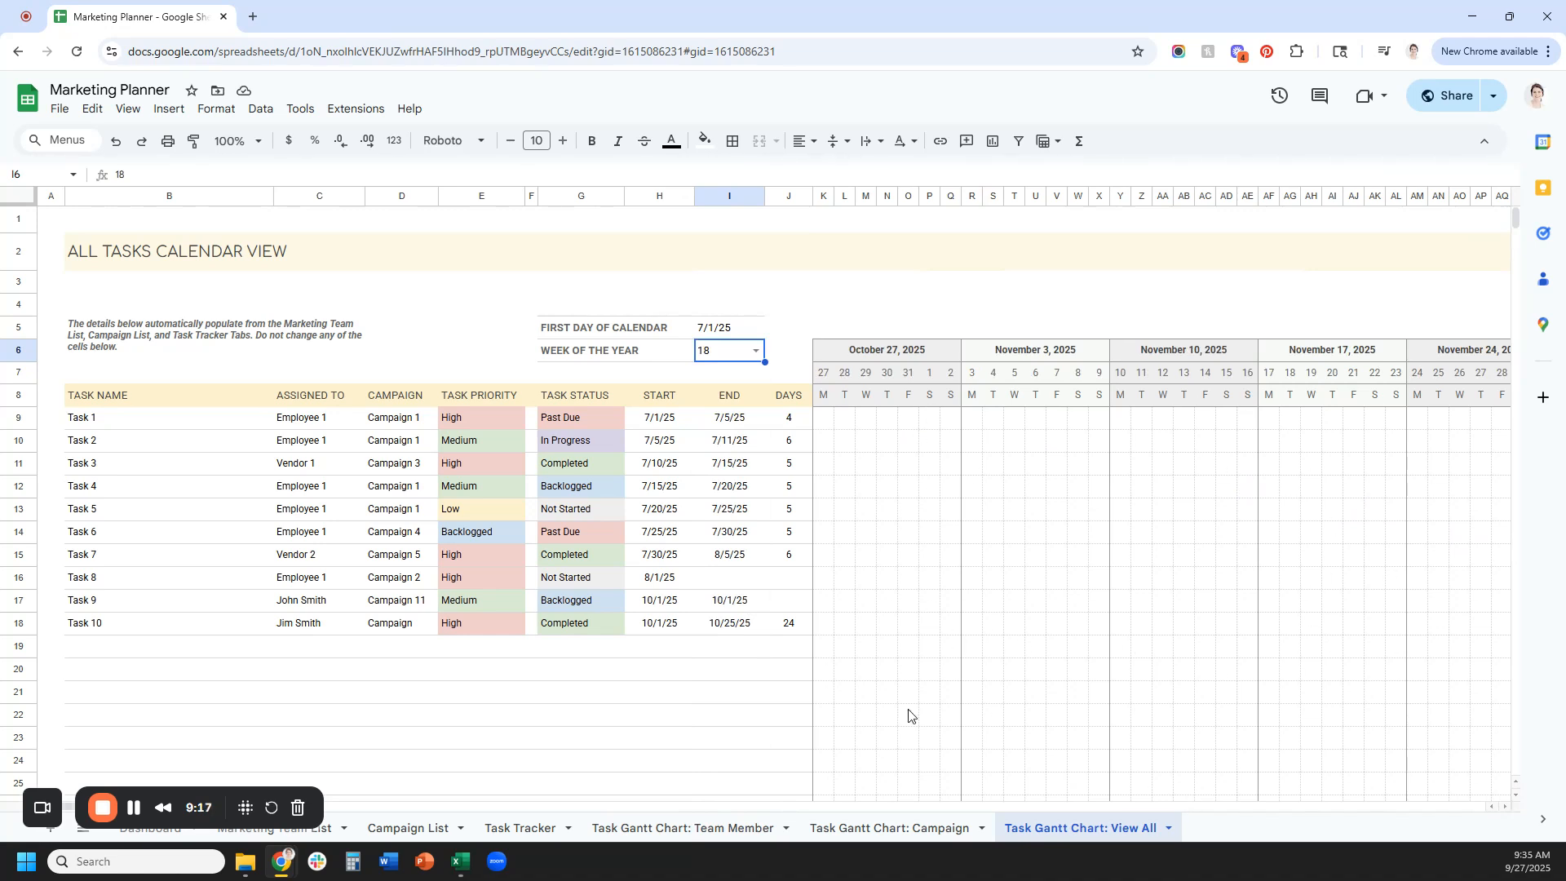
pyautogui.click(756, 352)
pyautogui.click(729, 405)
# Show Campaign 2, Campaign 3 and Campaign 4 in turn in the campaign Gantt chart, and set its week of the year to 2
pyautogui.click(914, 836)
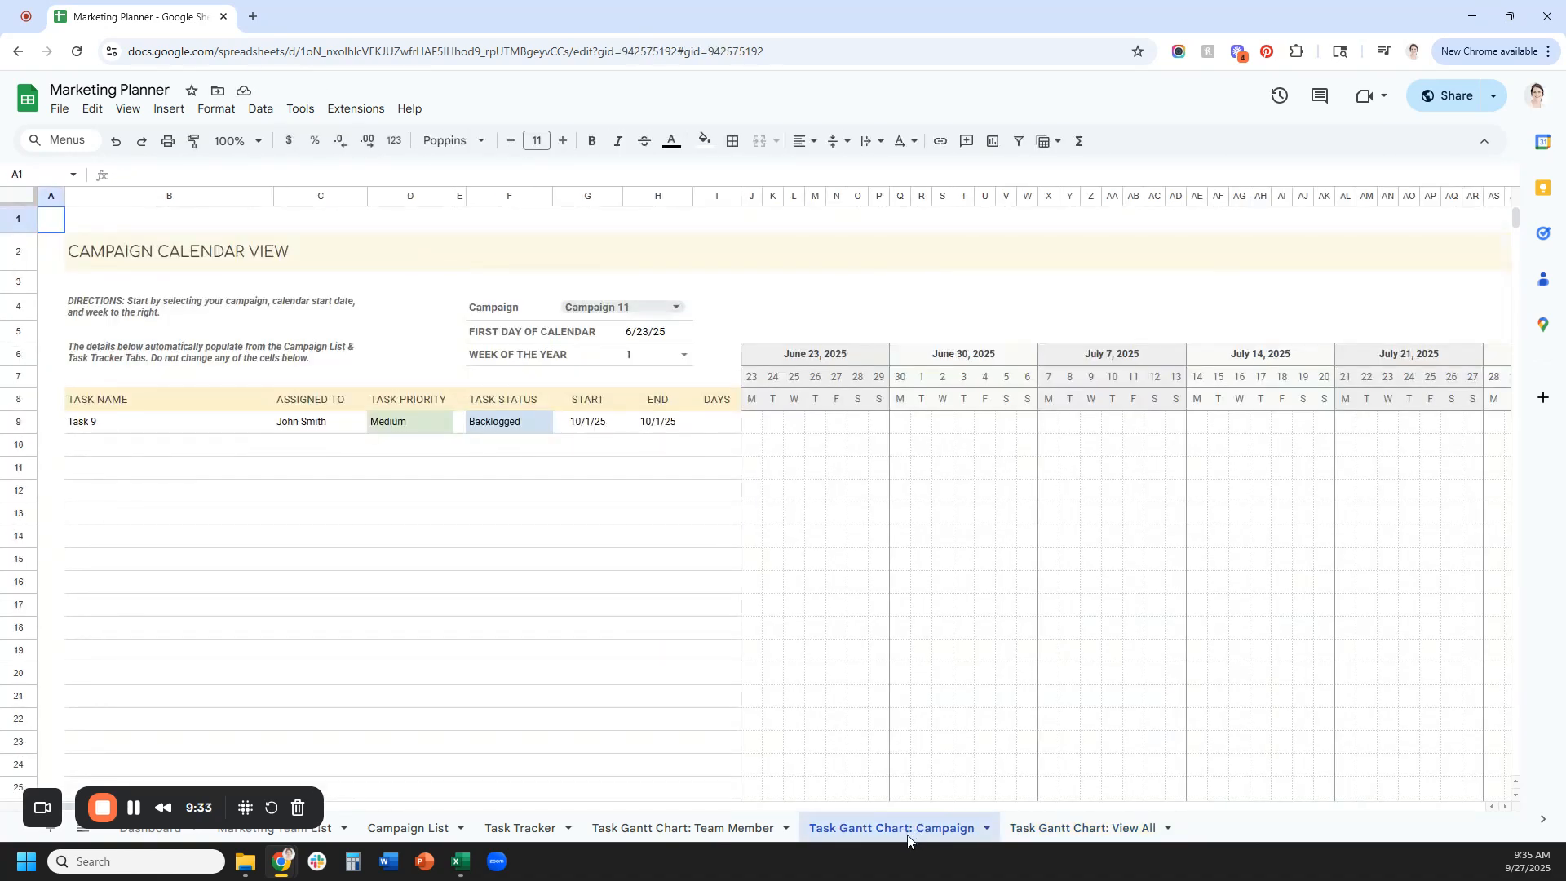
pyautogui.click(652, 309)
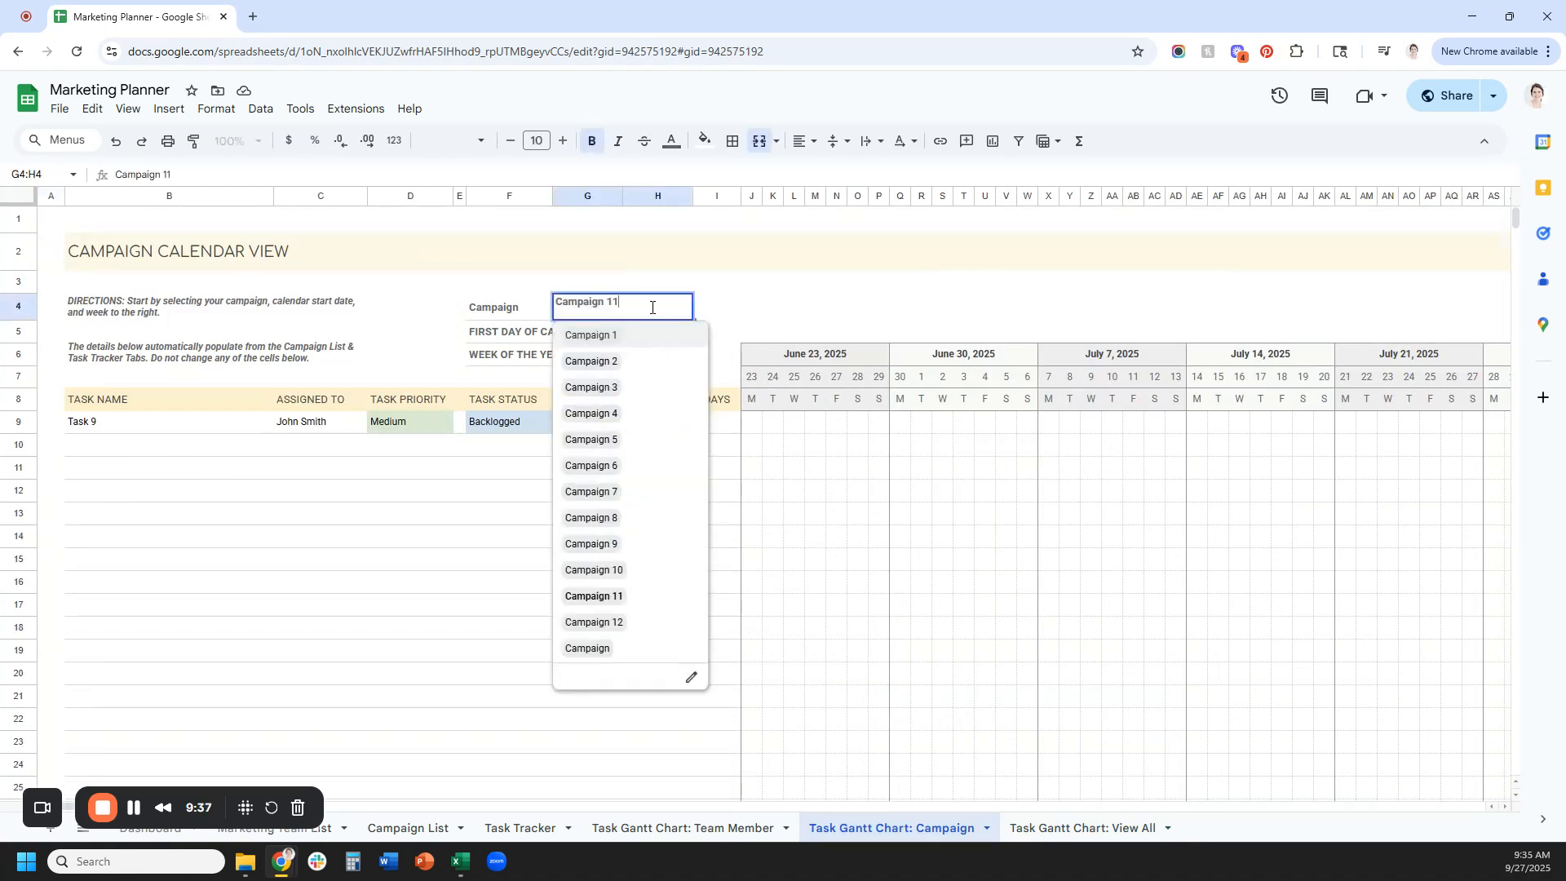
pyautogui.click(652, 362)
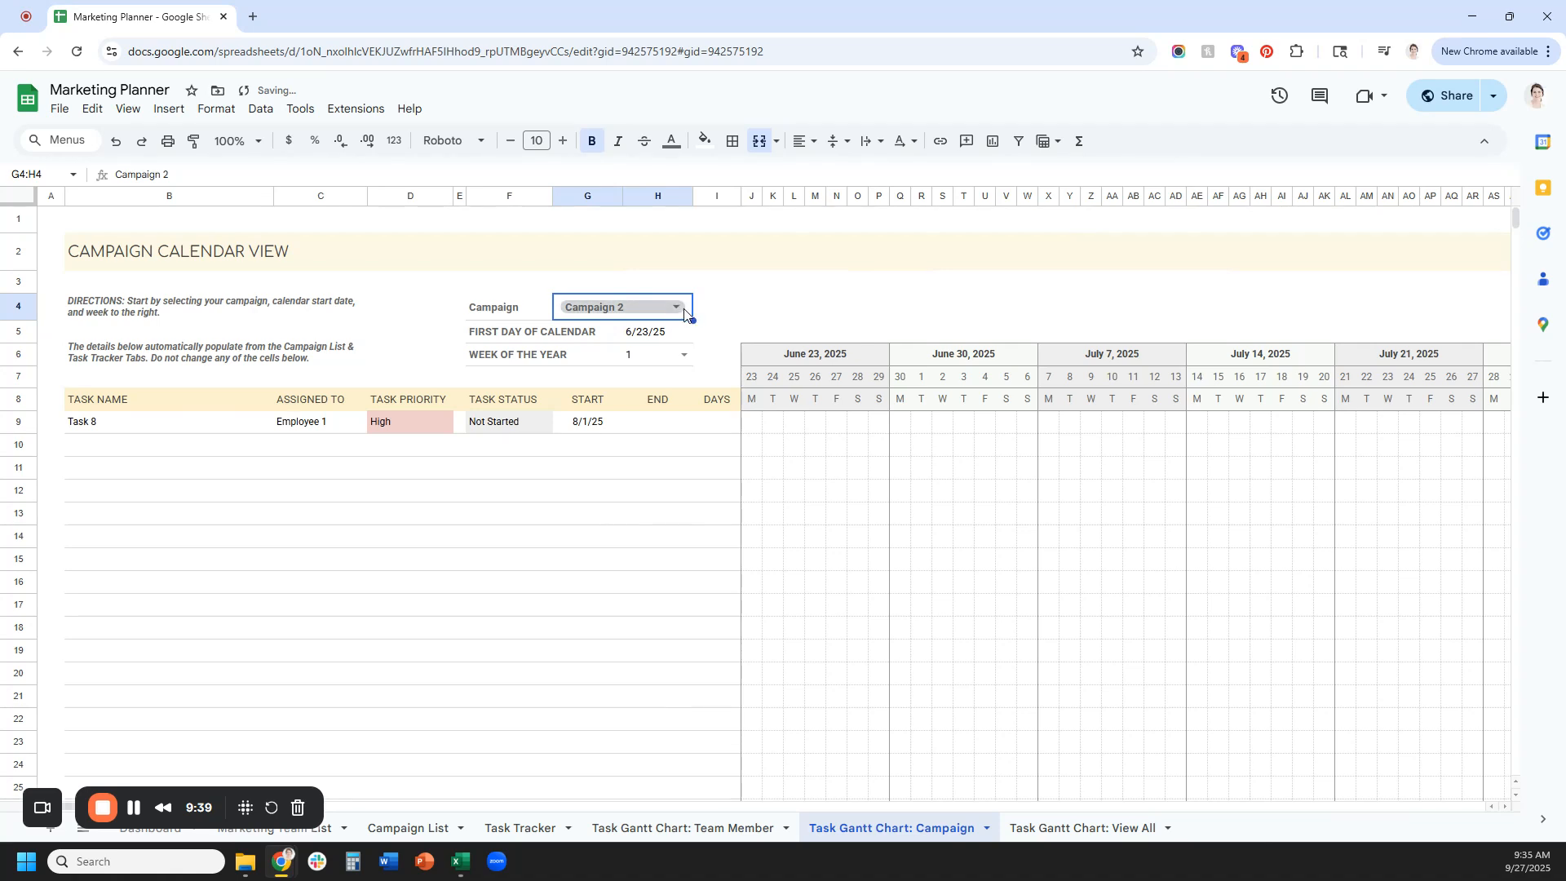
pyautogui.click(681, 308)
pyautogui.click(657, 388)
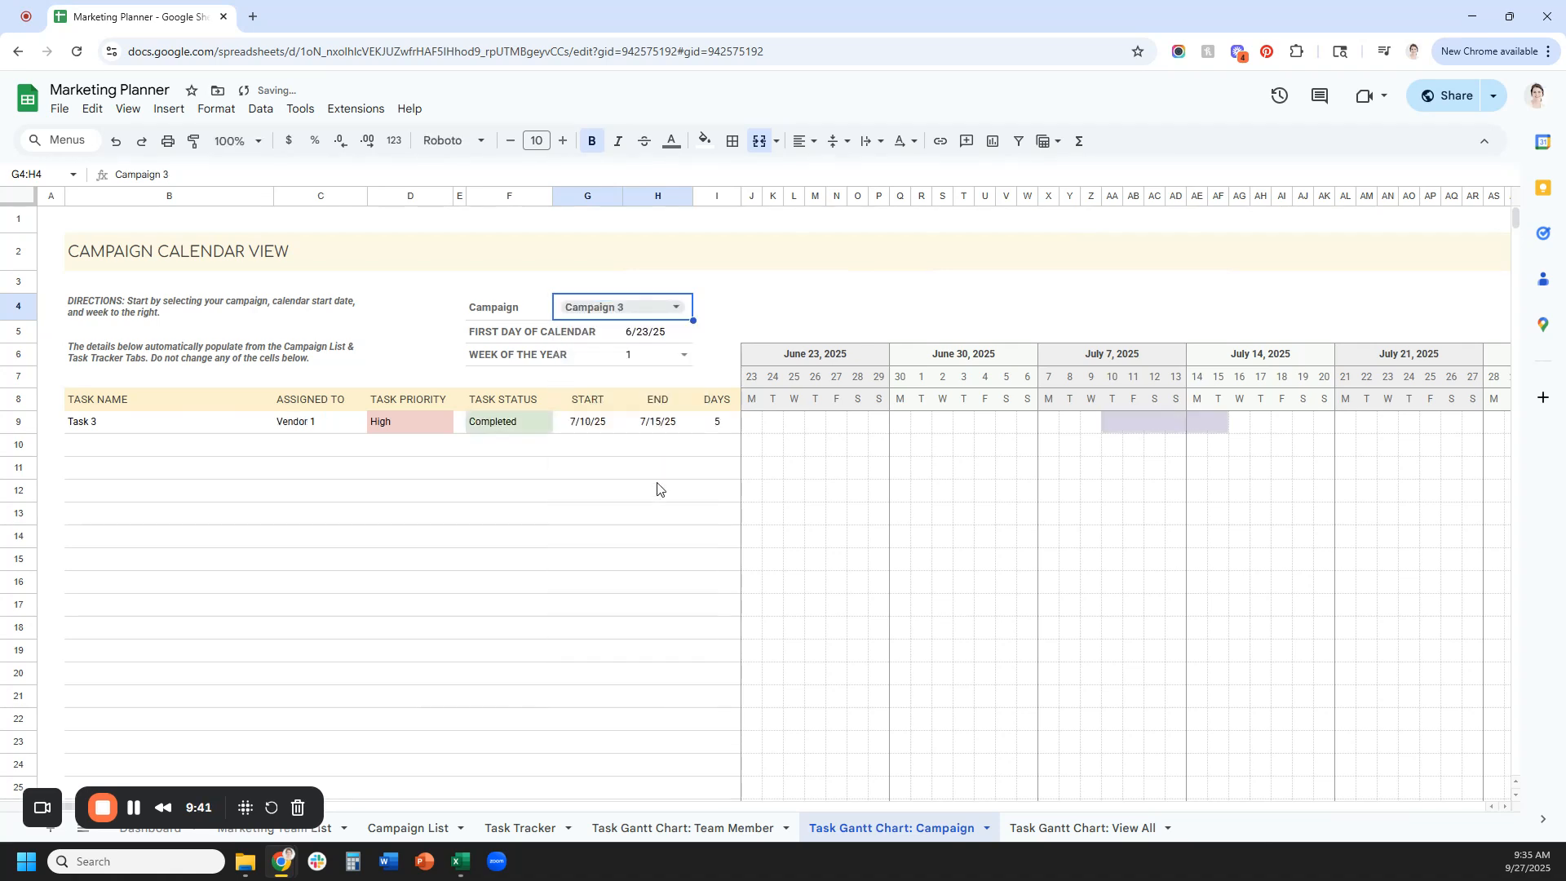
pyautogui.click(684, 314)
pyautogui.click(662, 414)
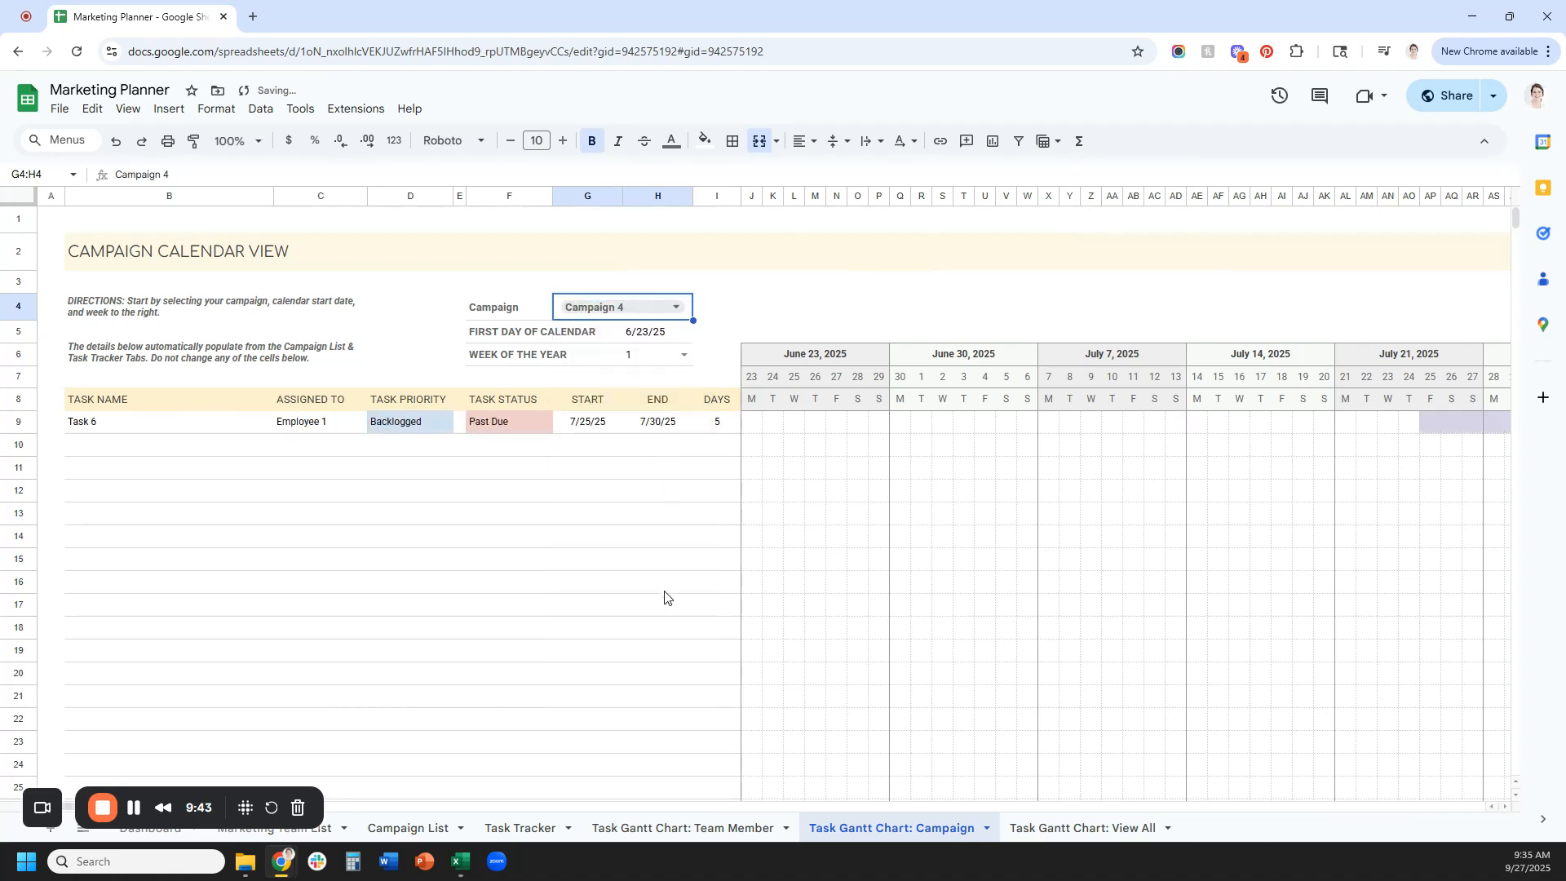
pyautogui.click(684, 355)
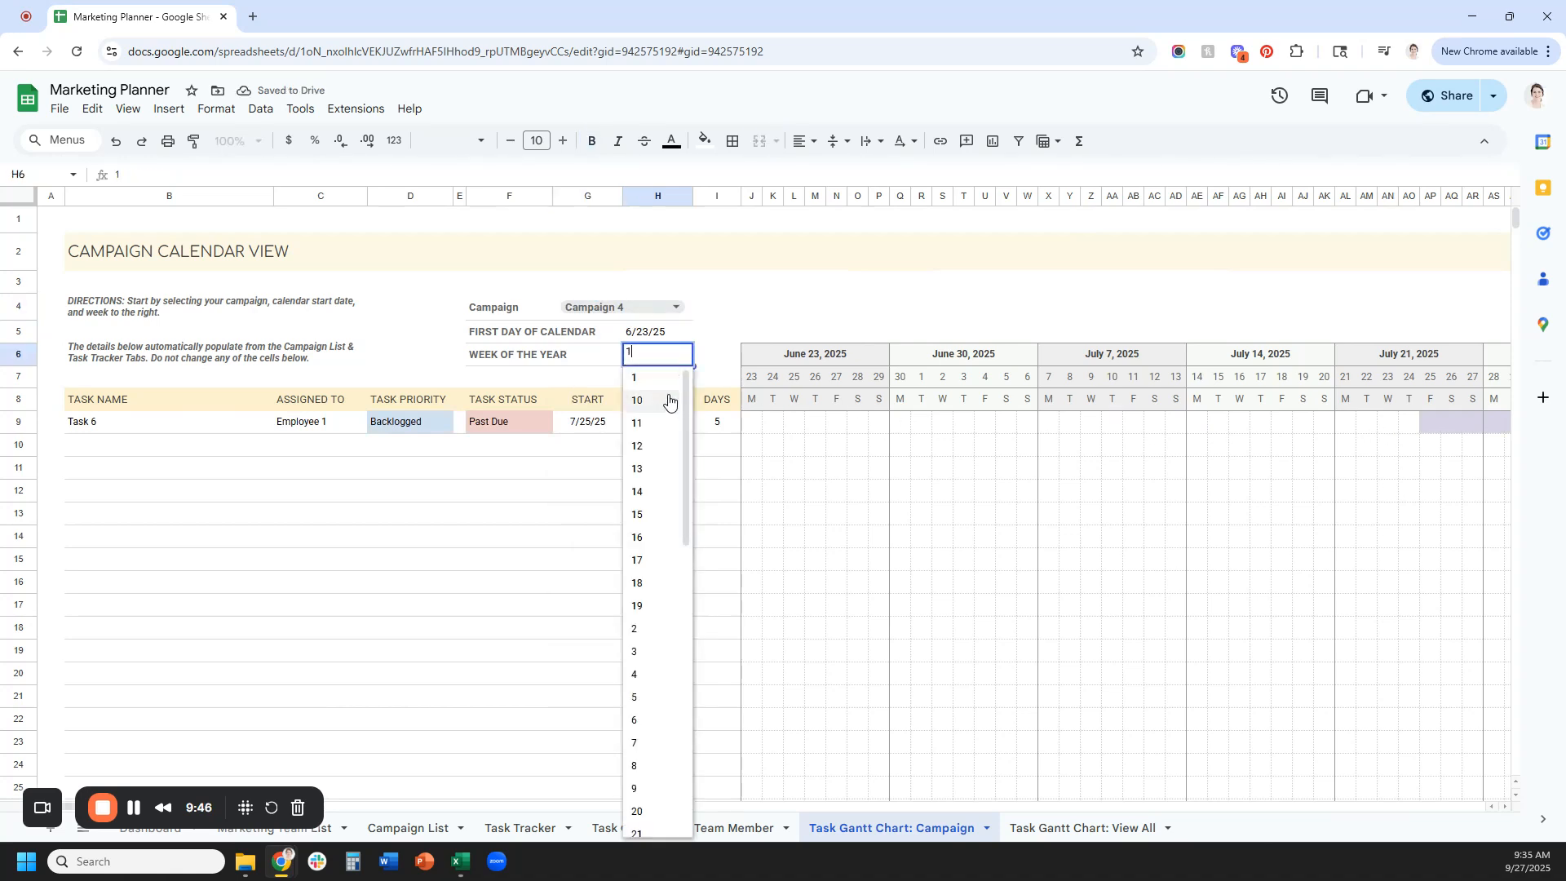
pyautogui.click(653, 632)
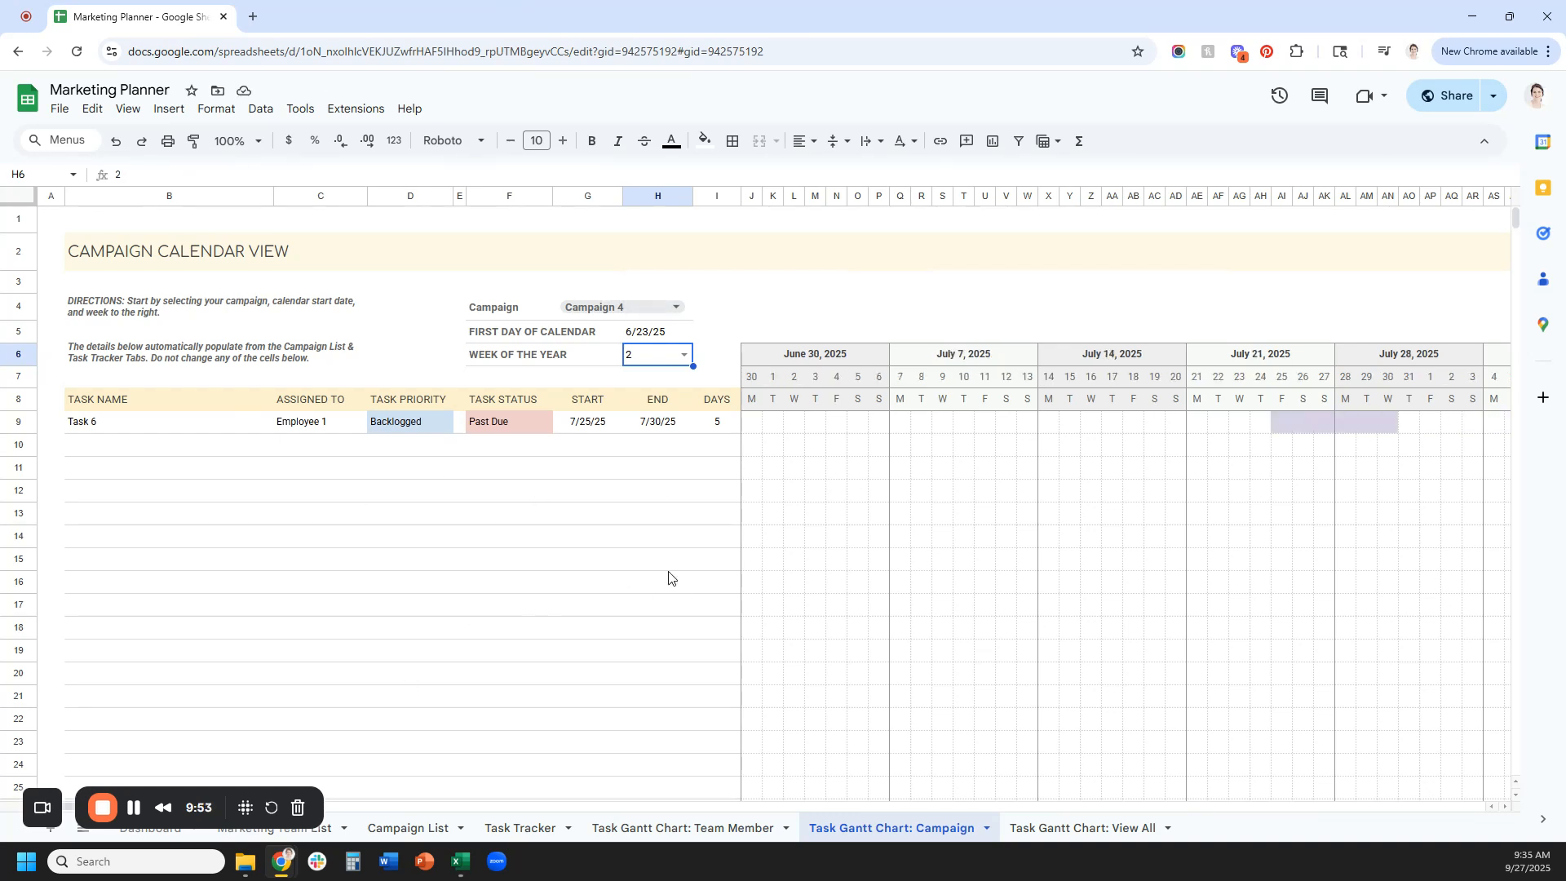
# Set the team member Gantt chart to show the tasks of Vendor 1
pyautogui.click(696, 838)
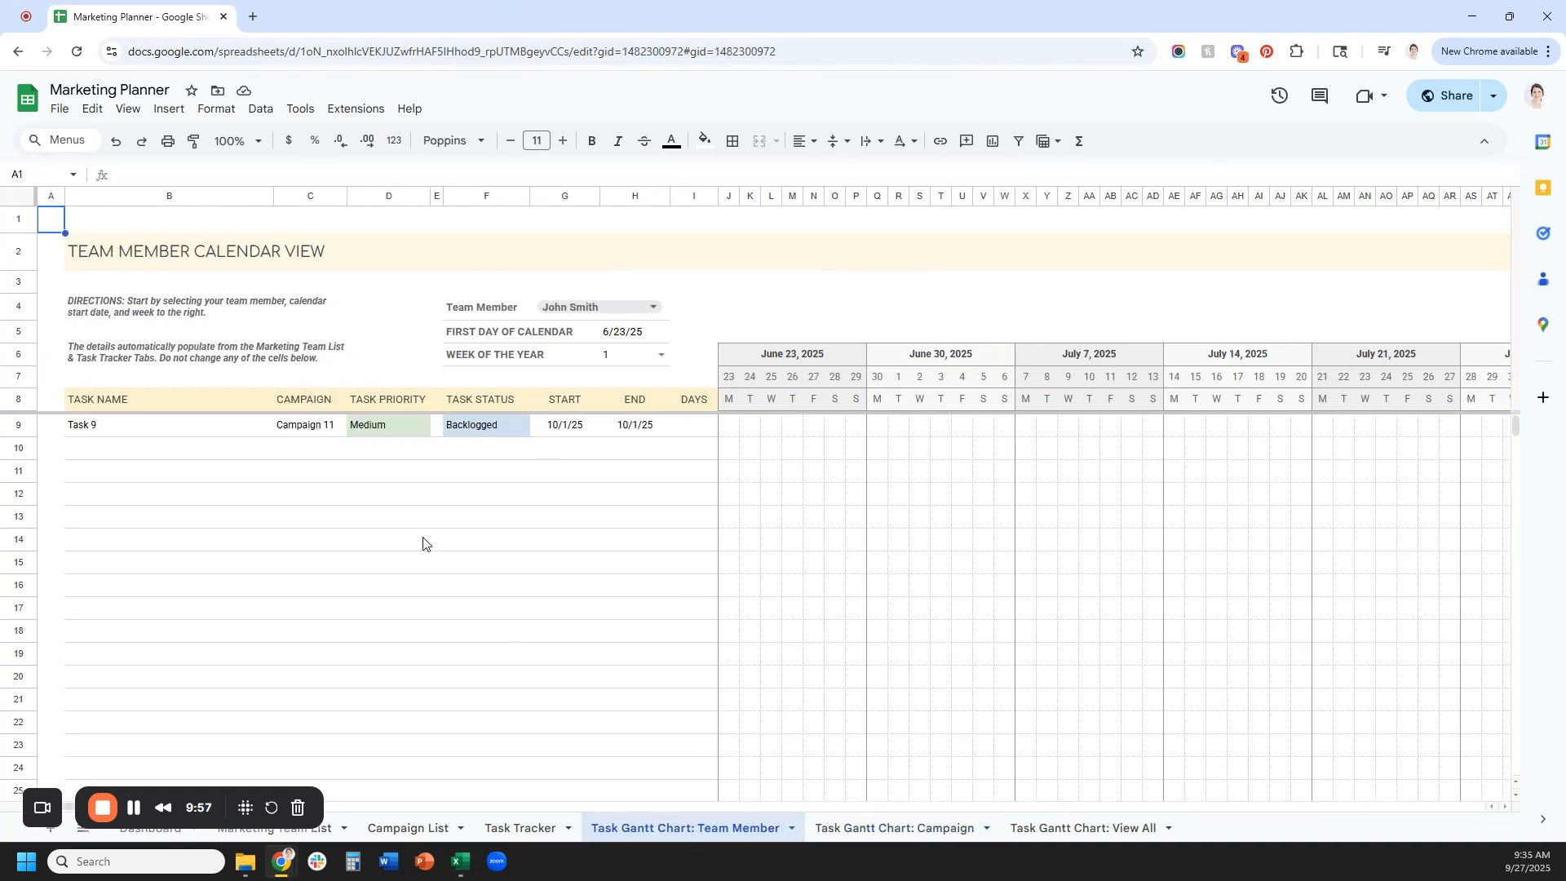
pyautogui.click(611, 314)
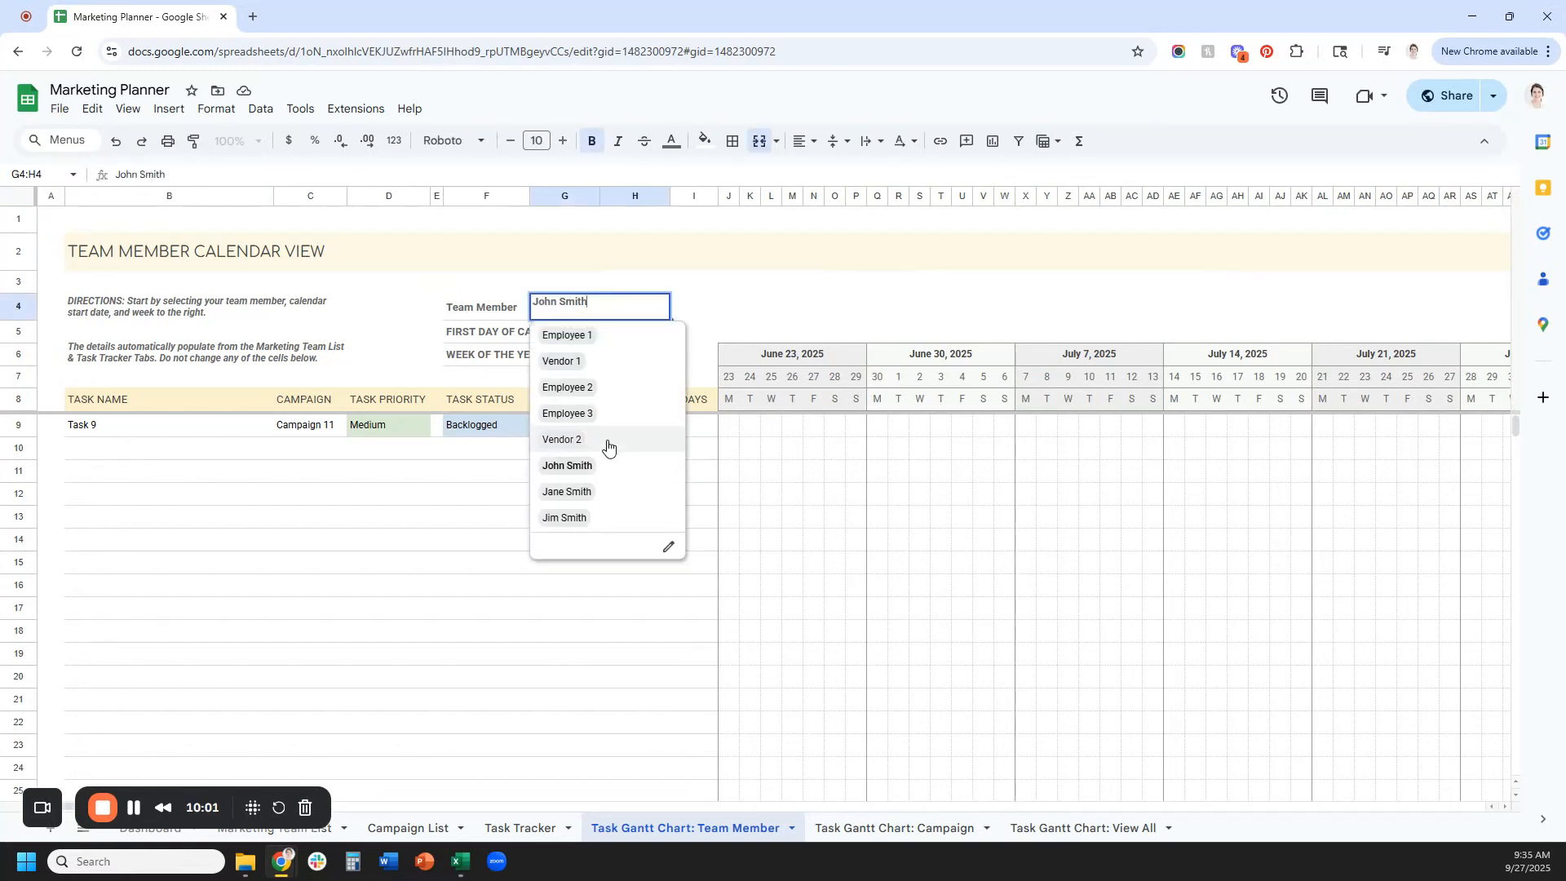
pyautogui.click(605, 364)
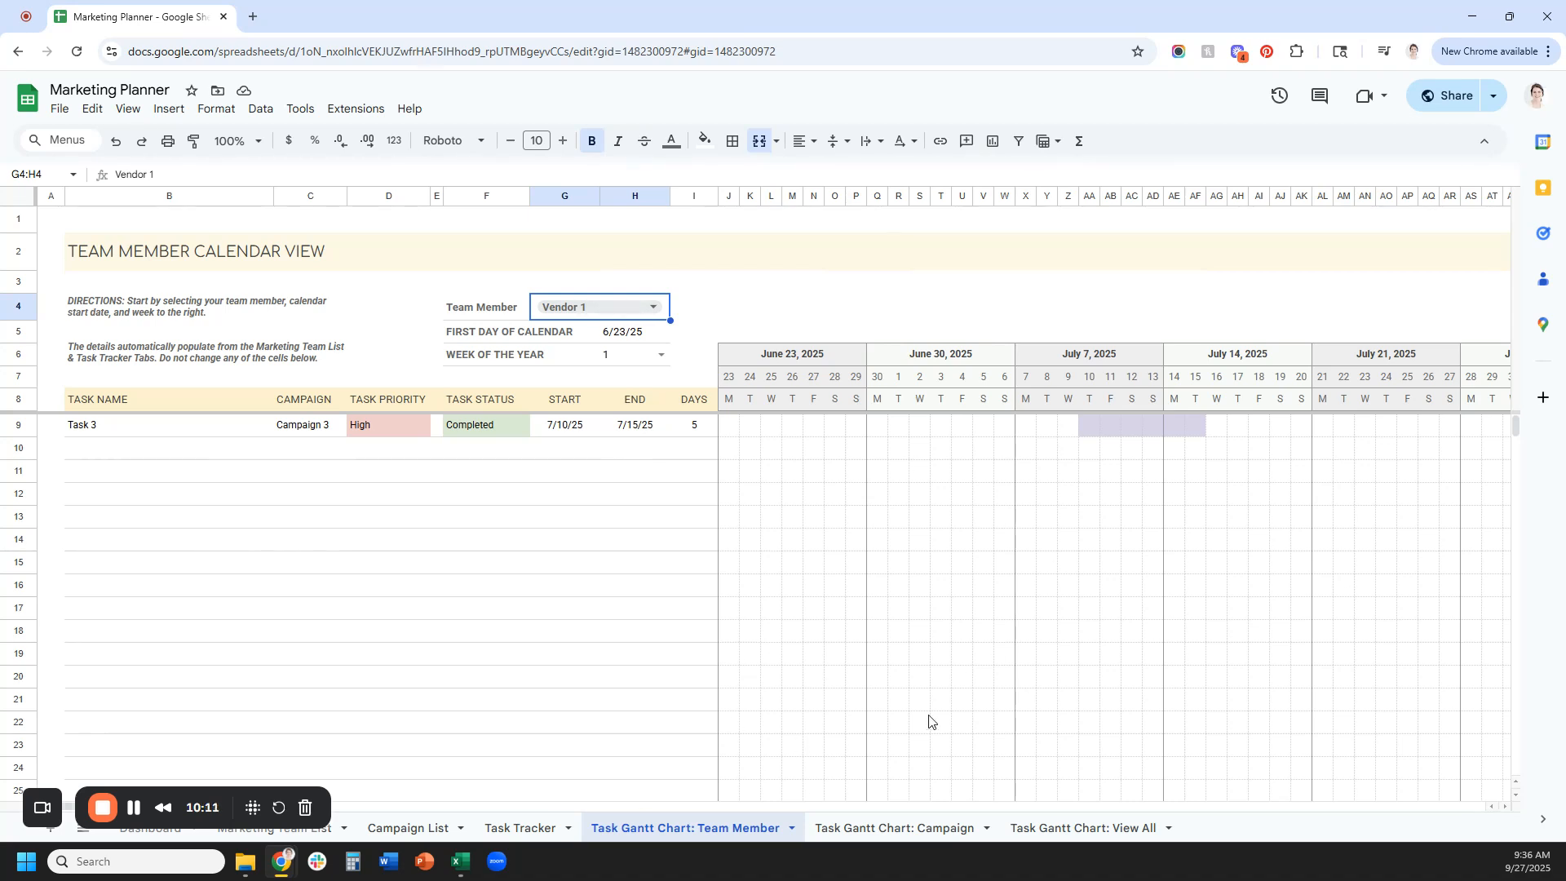
# Examine the Marketing Dashboard's campaign totals, past due lists, and the task, lead, cost and revenue charts
pyautogui.click(167, 836)
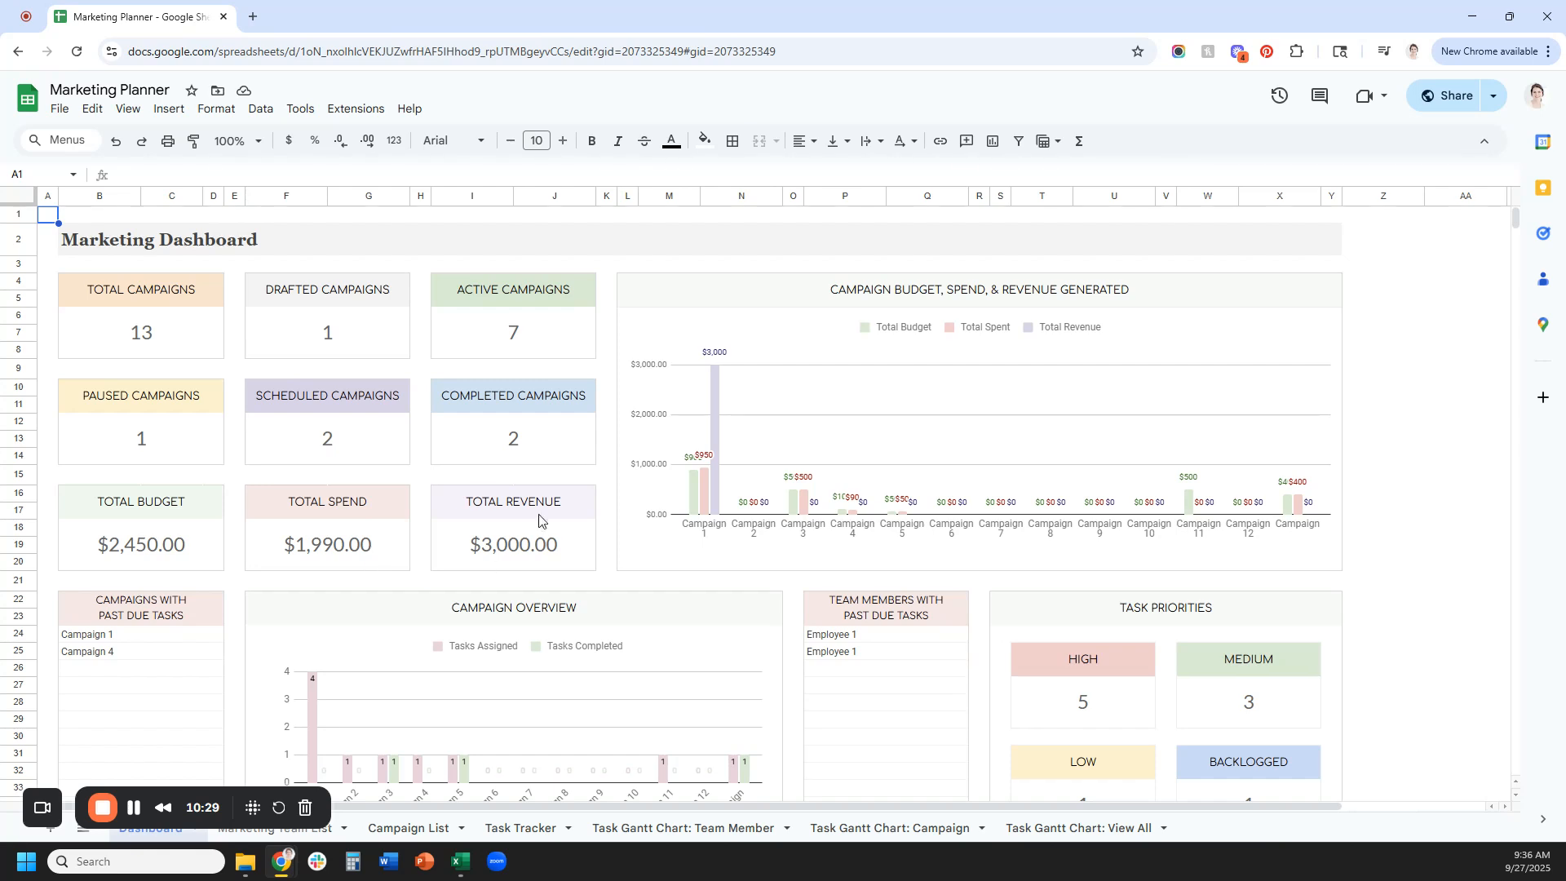
pyautogui.scroll(-1, 478, 549)
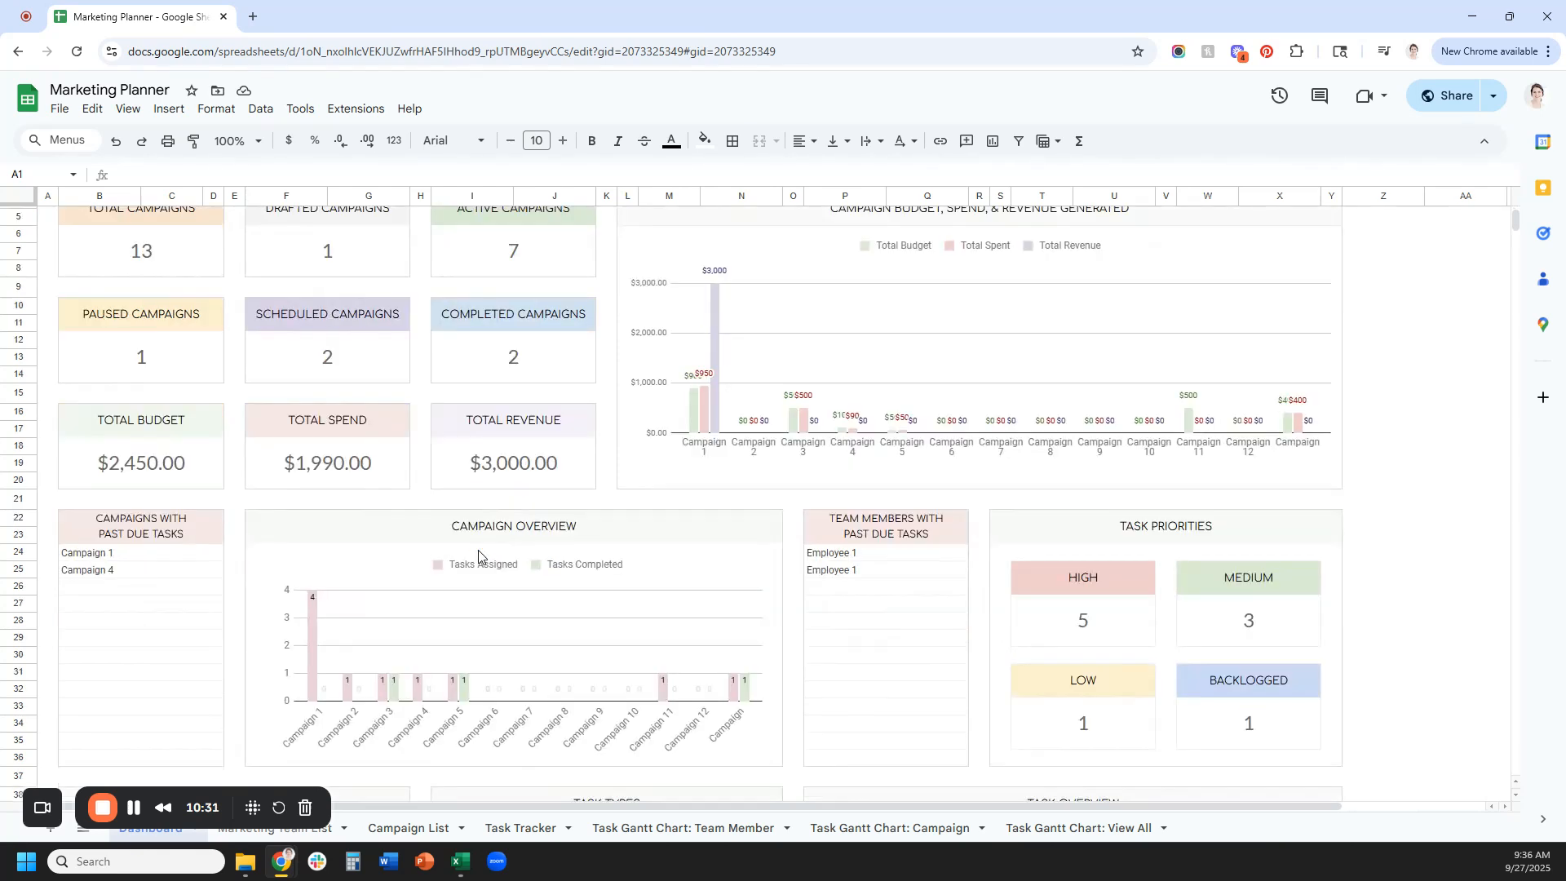
pyautogui.scroll(1, 960, 445)
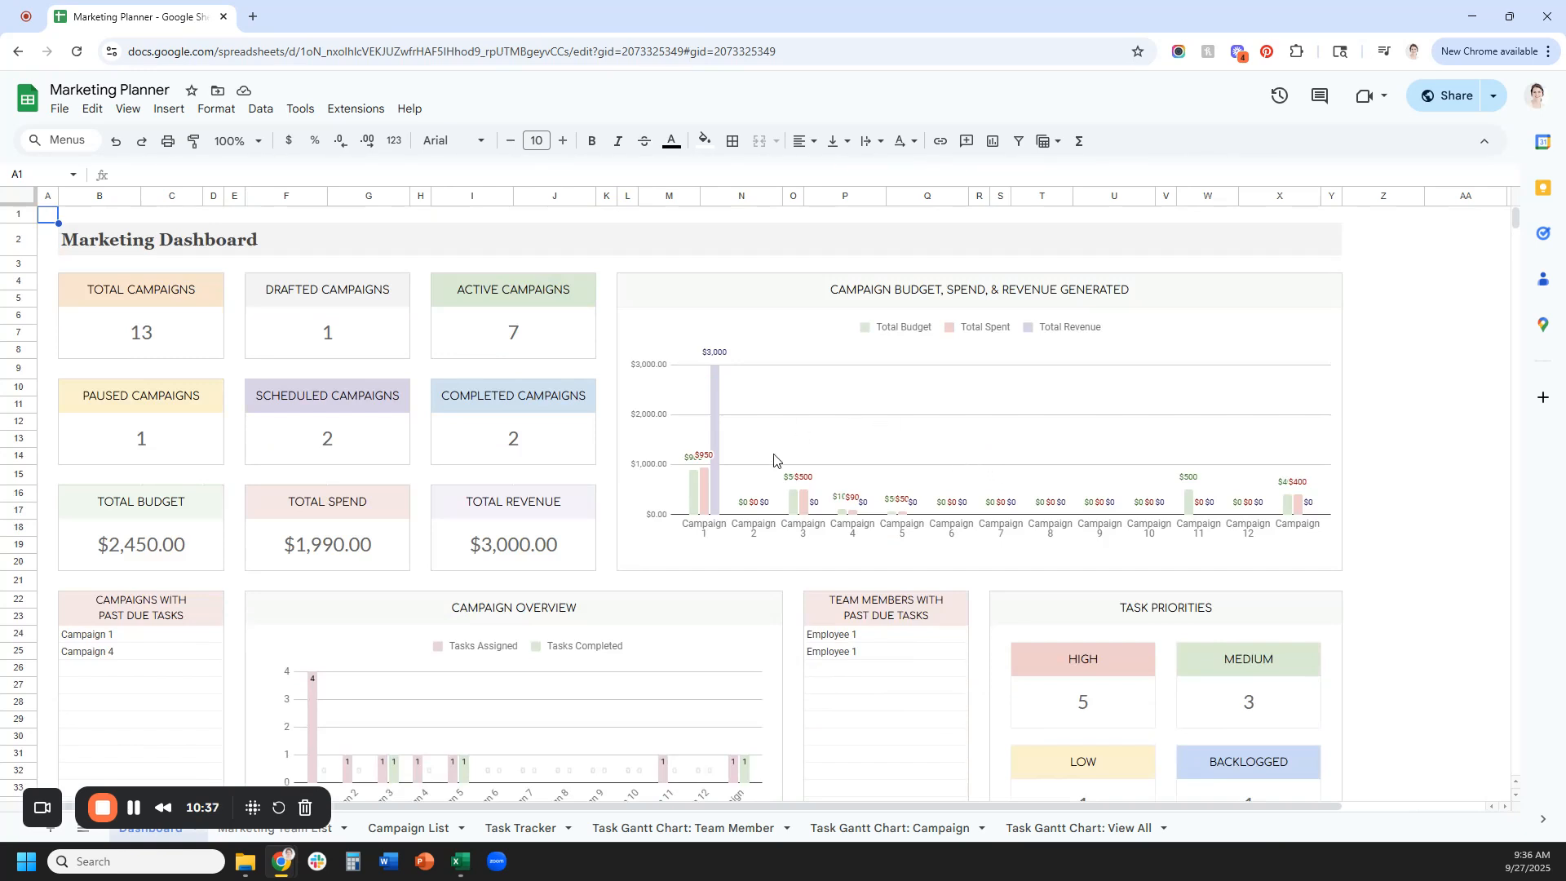
pyautogui.scroll(-2, 973, 457)
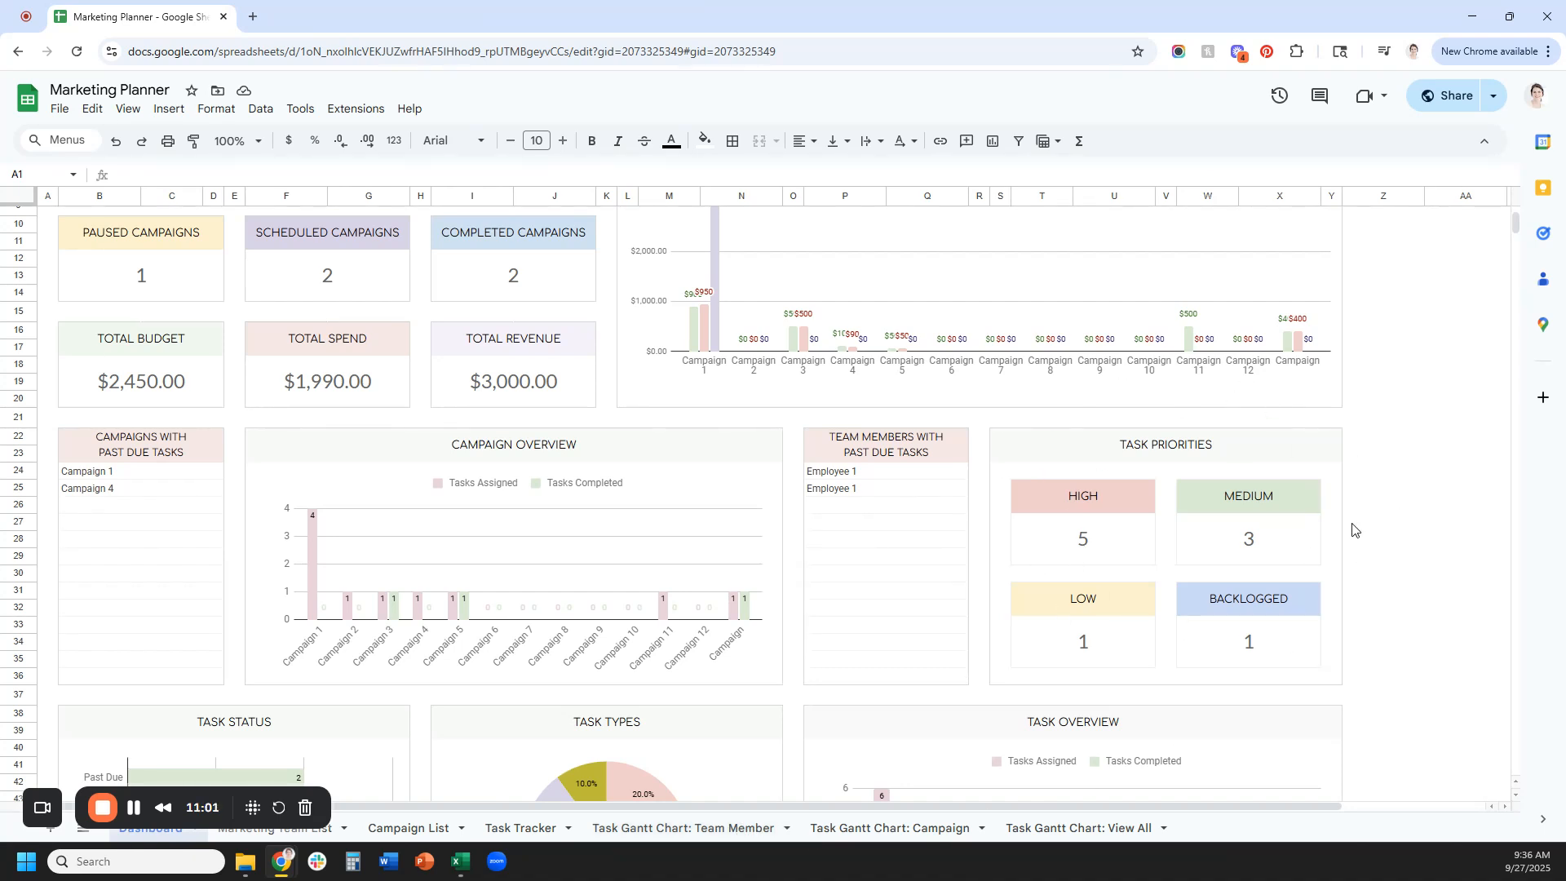
pyautogui.scroll(-4, 741, 508)
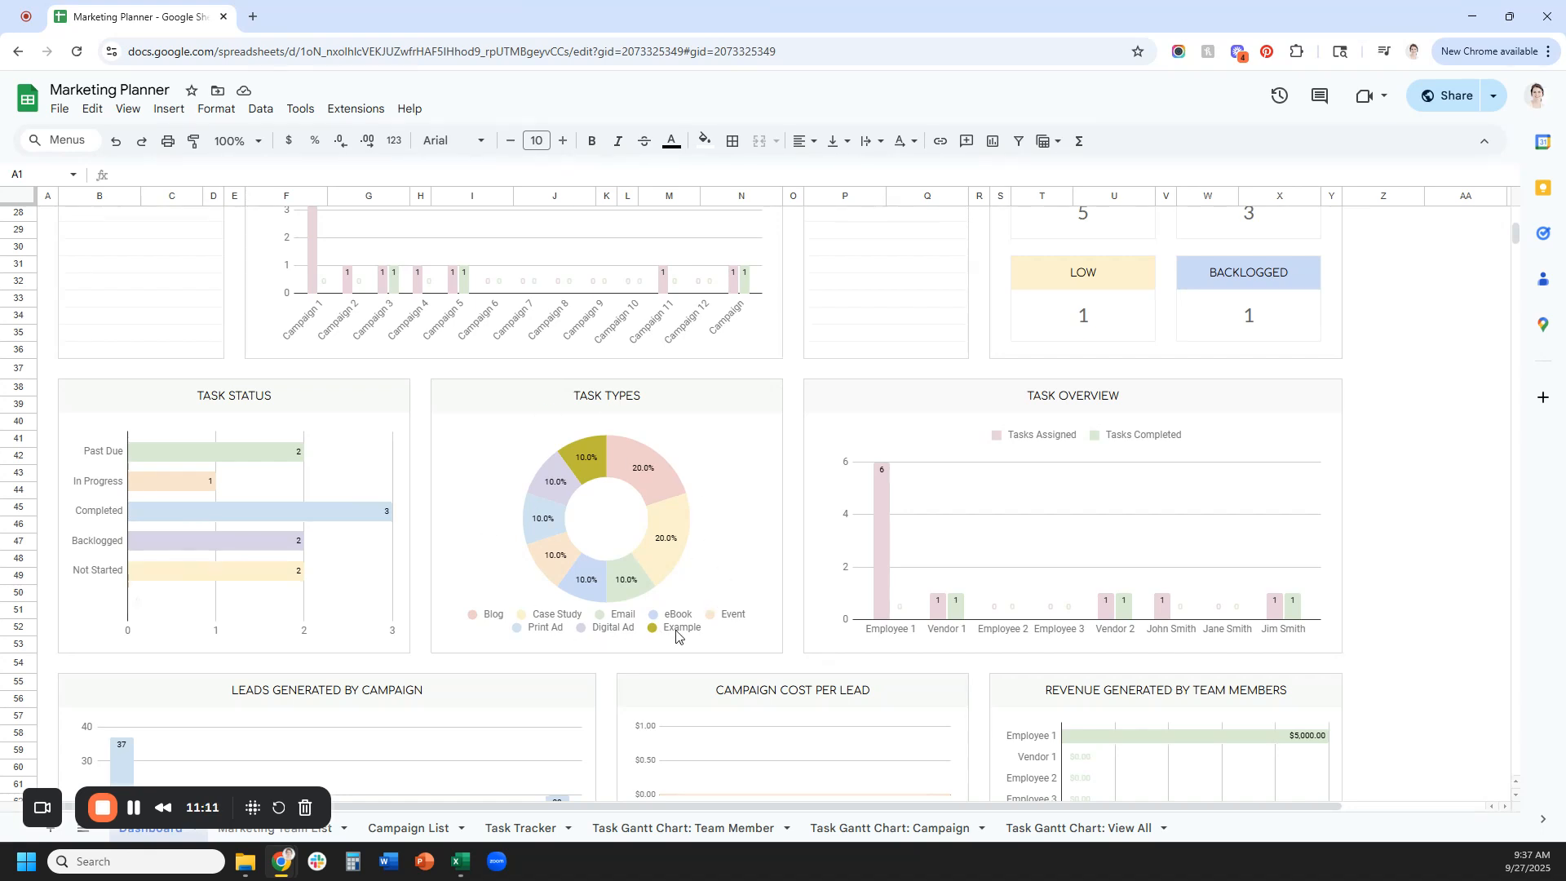
pyautogui.scroll(-1, 698, 611)
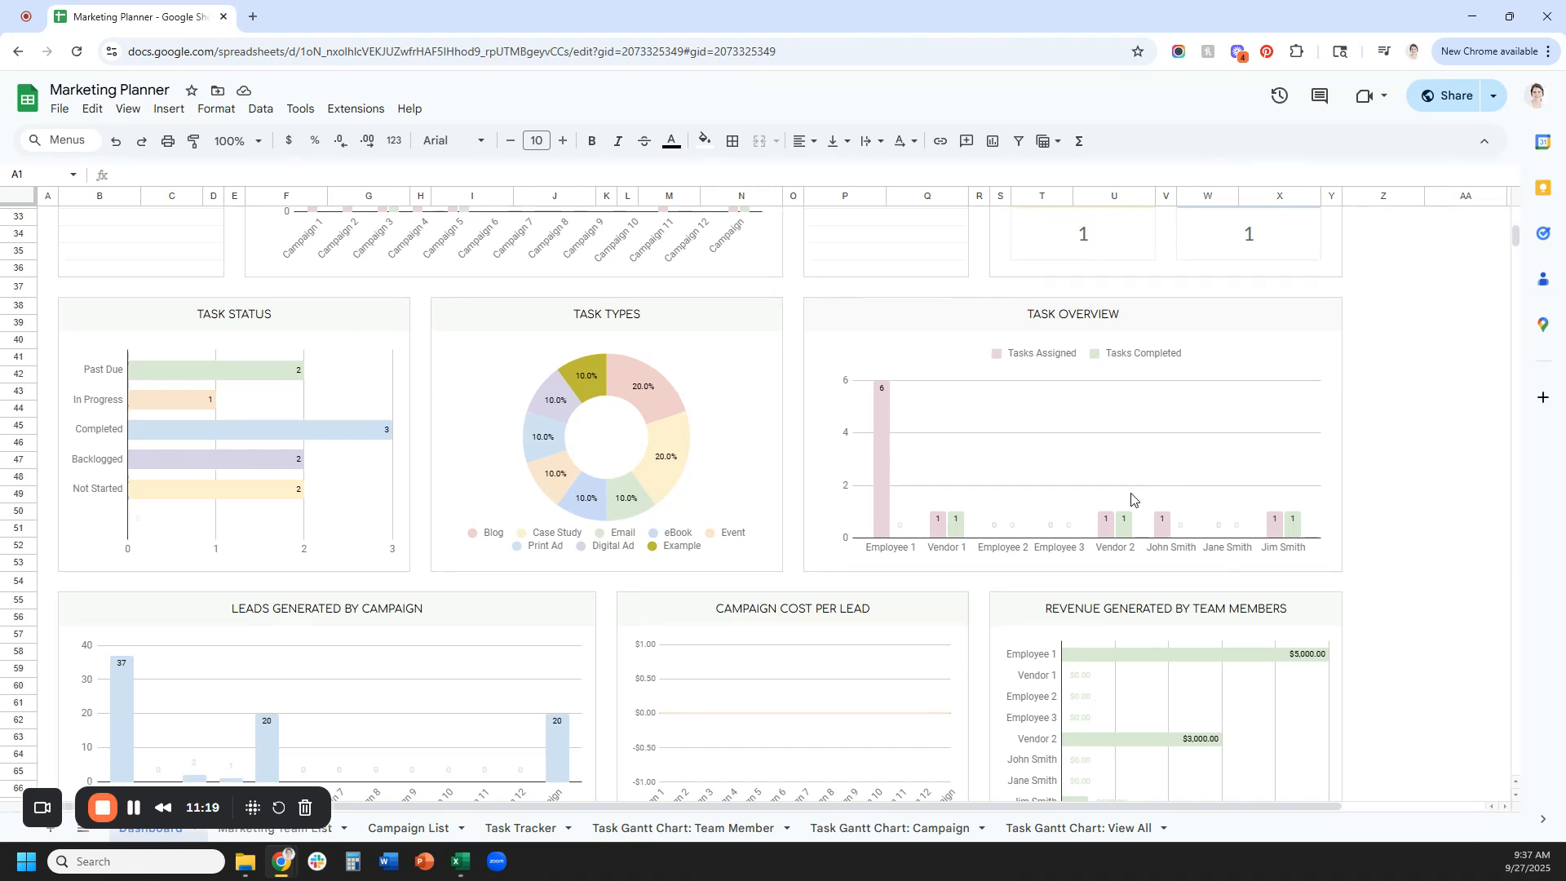
pyautogui.scroll(-3, 967, 423)
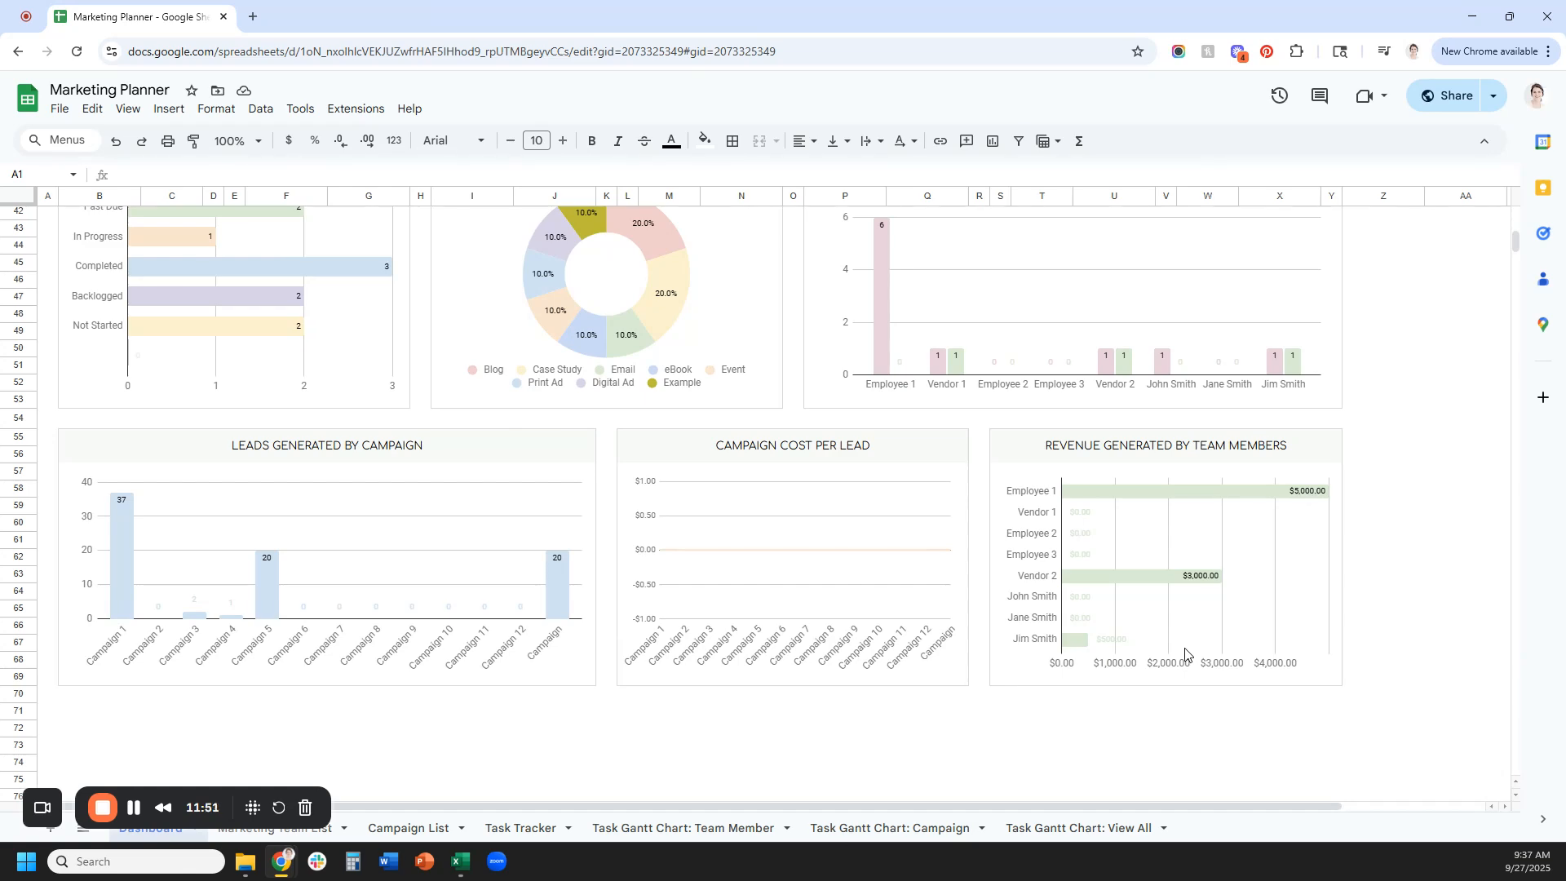
pyautogui.scroll(5, 1184, 660)
pyautogui.scroll(4, 1182, 662)
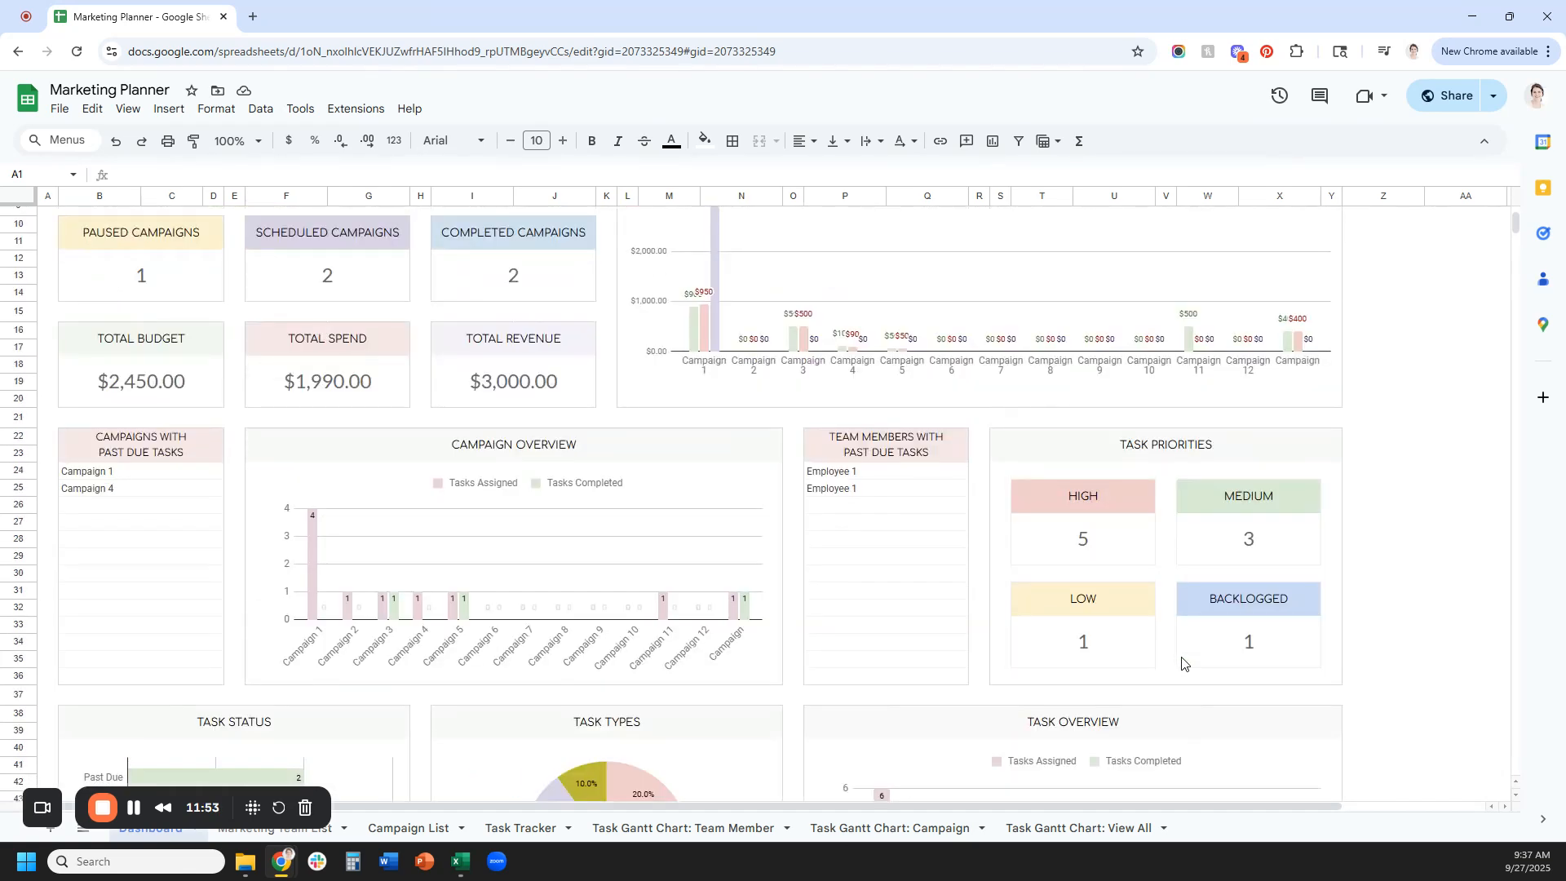